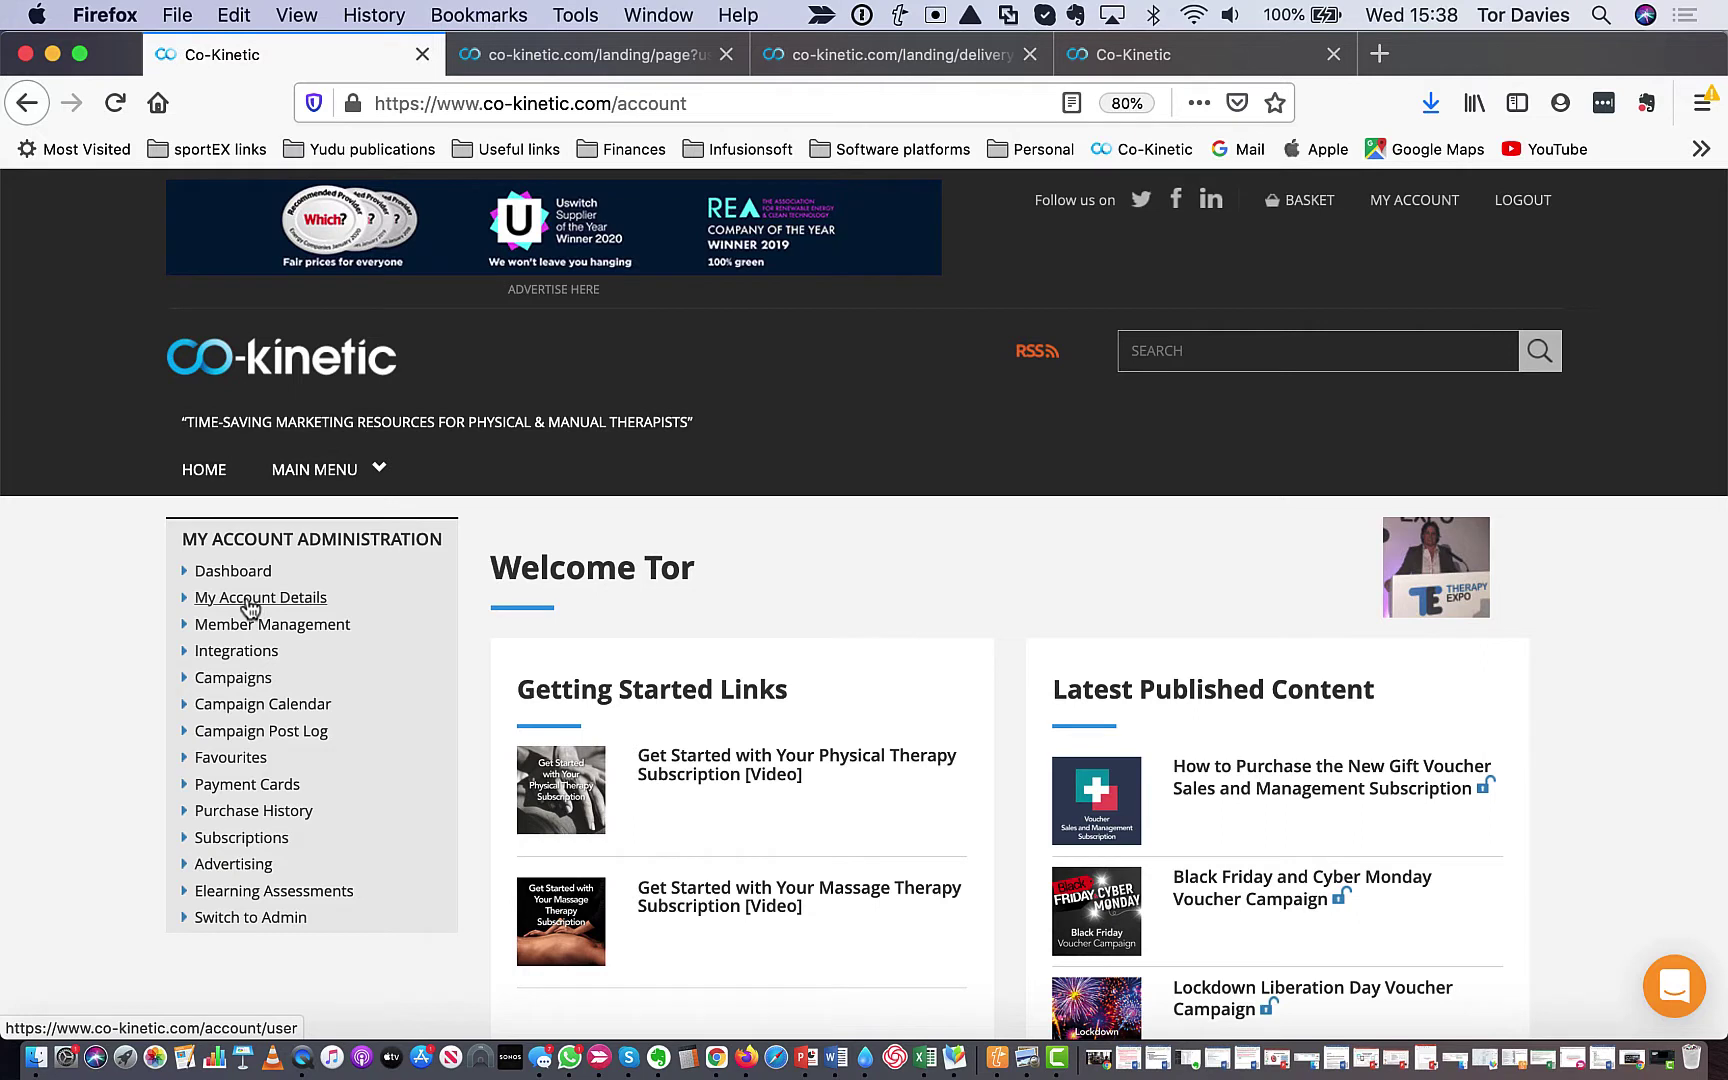
# - Open the campaigns list and edit the Christmas Gift Voucher Campaign
pyautogui.click(238, 682)
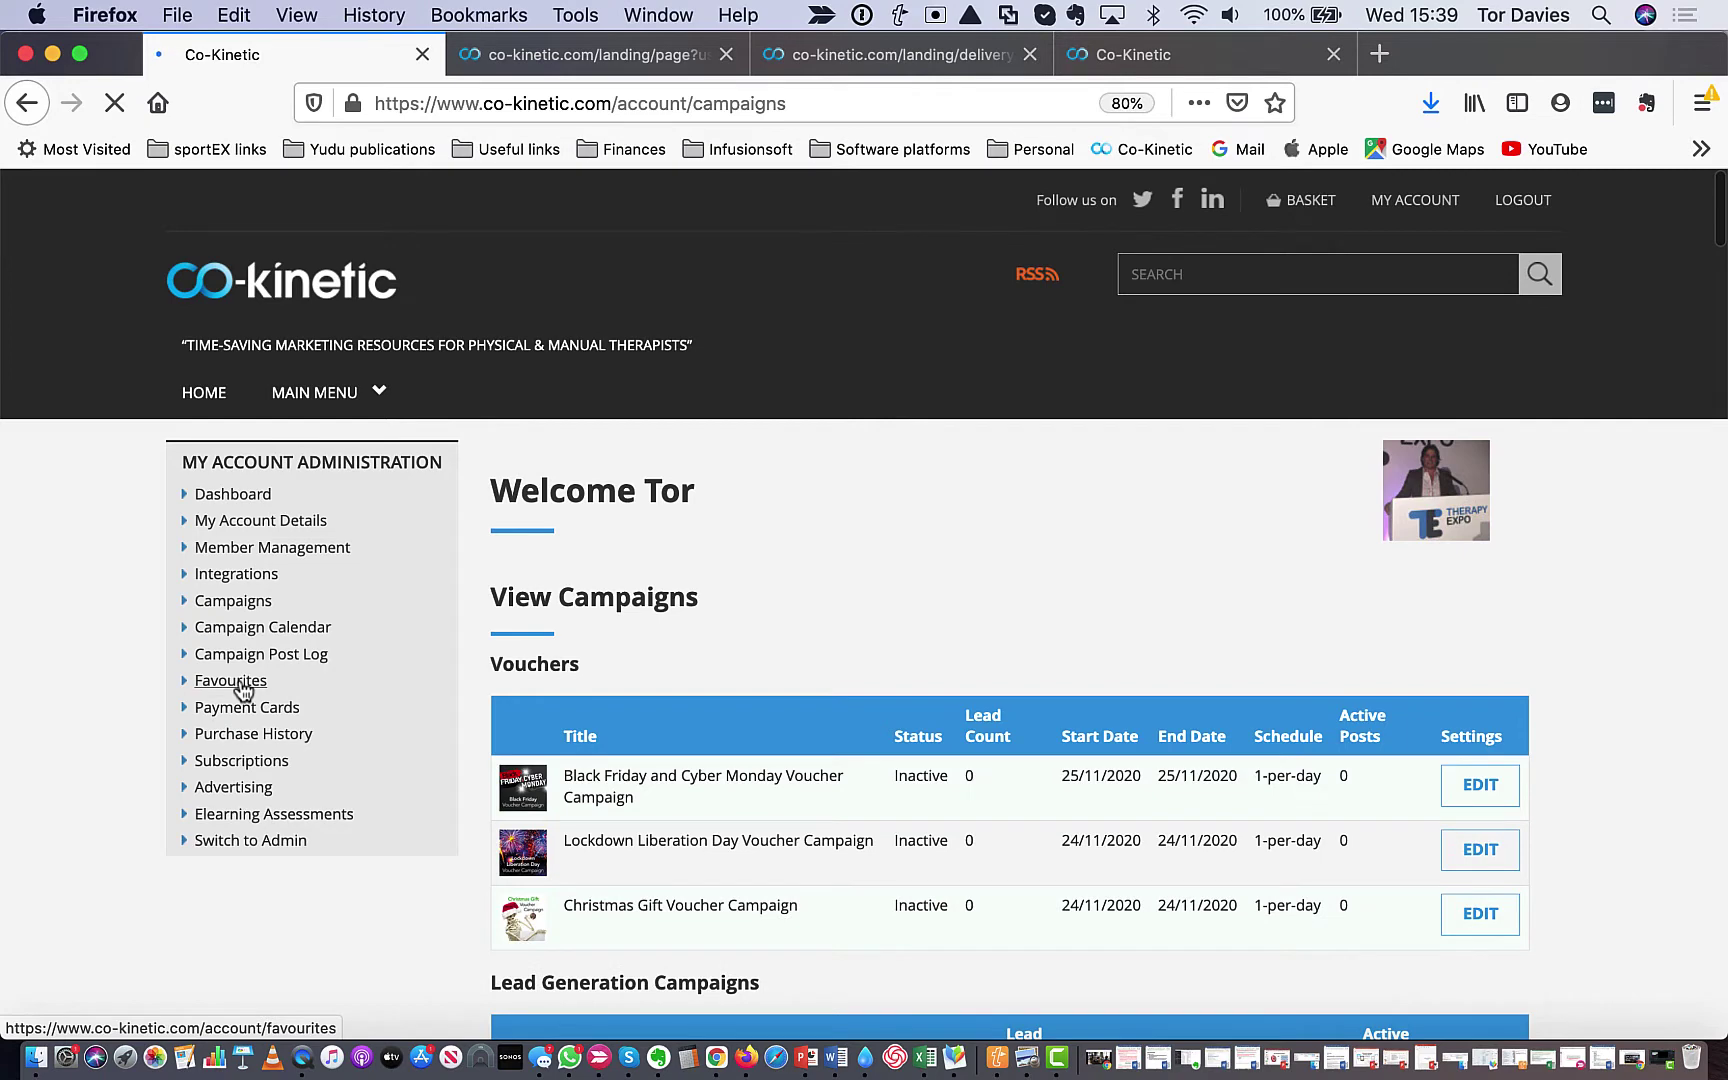
pyautogui.scroll(-3, 845, 698)
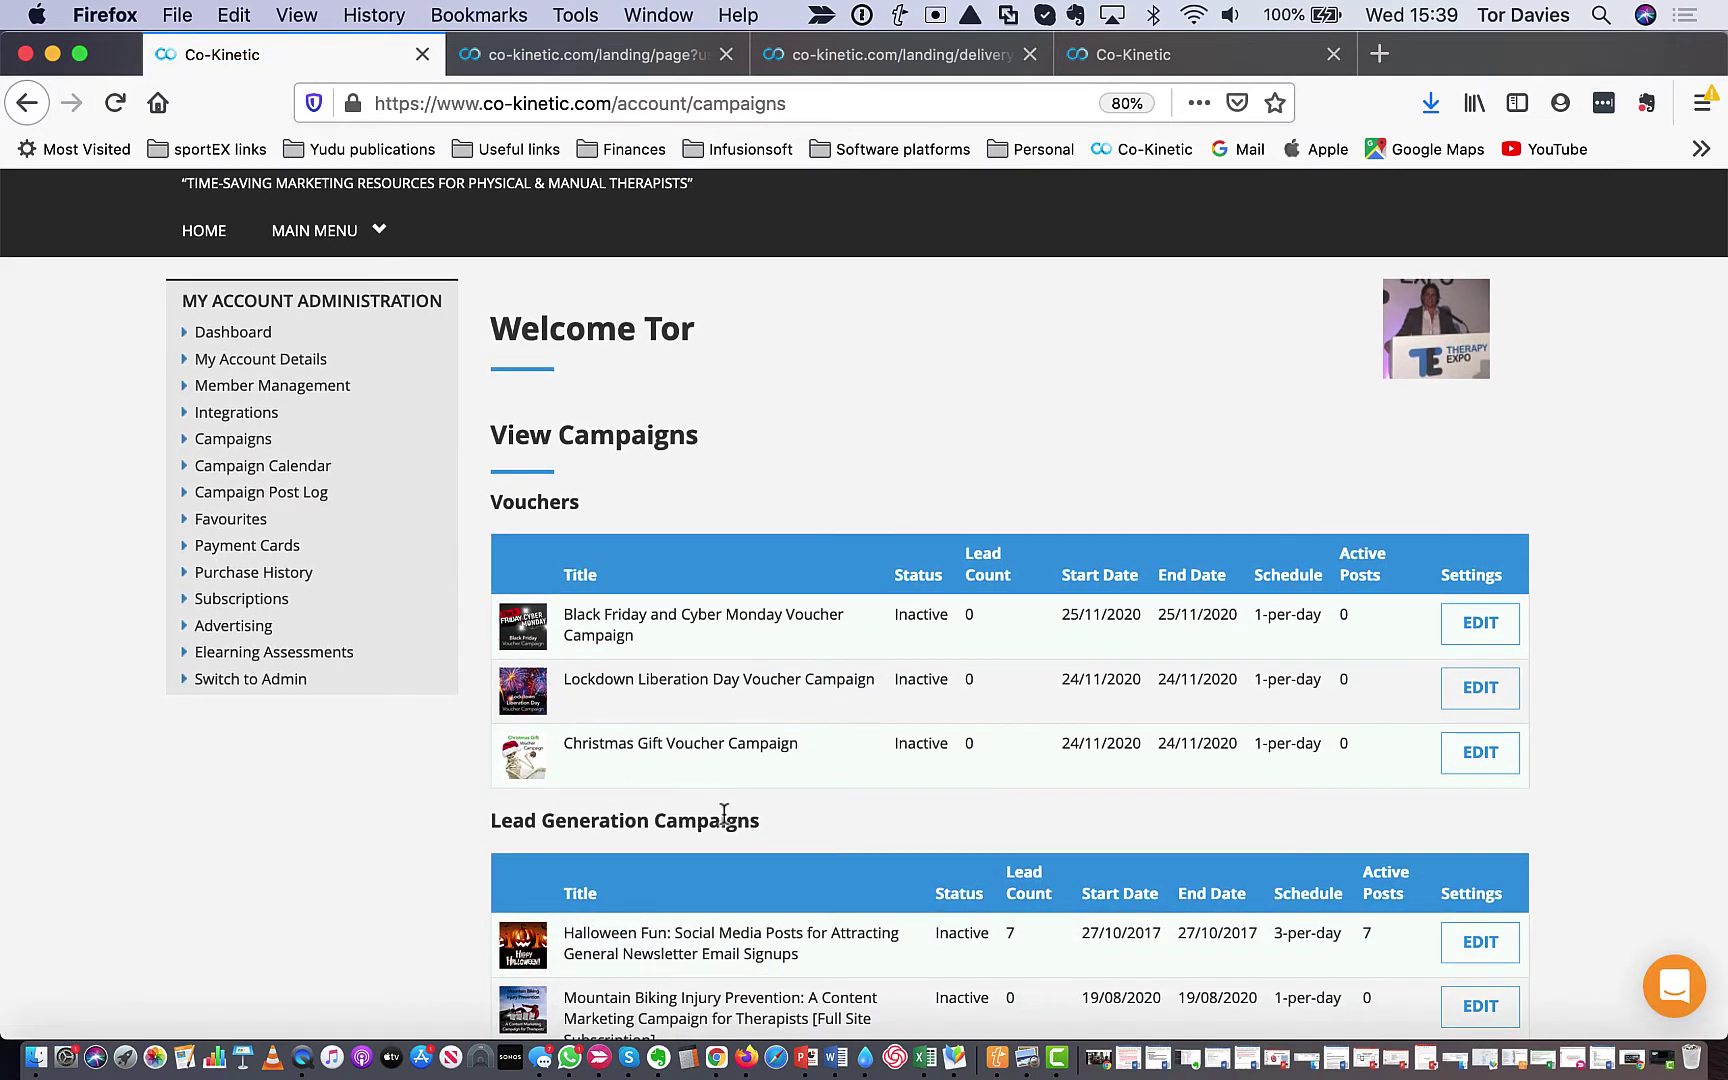
pyautogui.click(1480, 752)
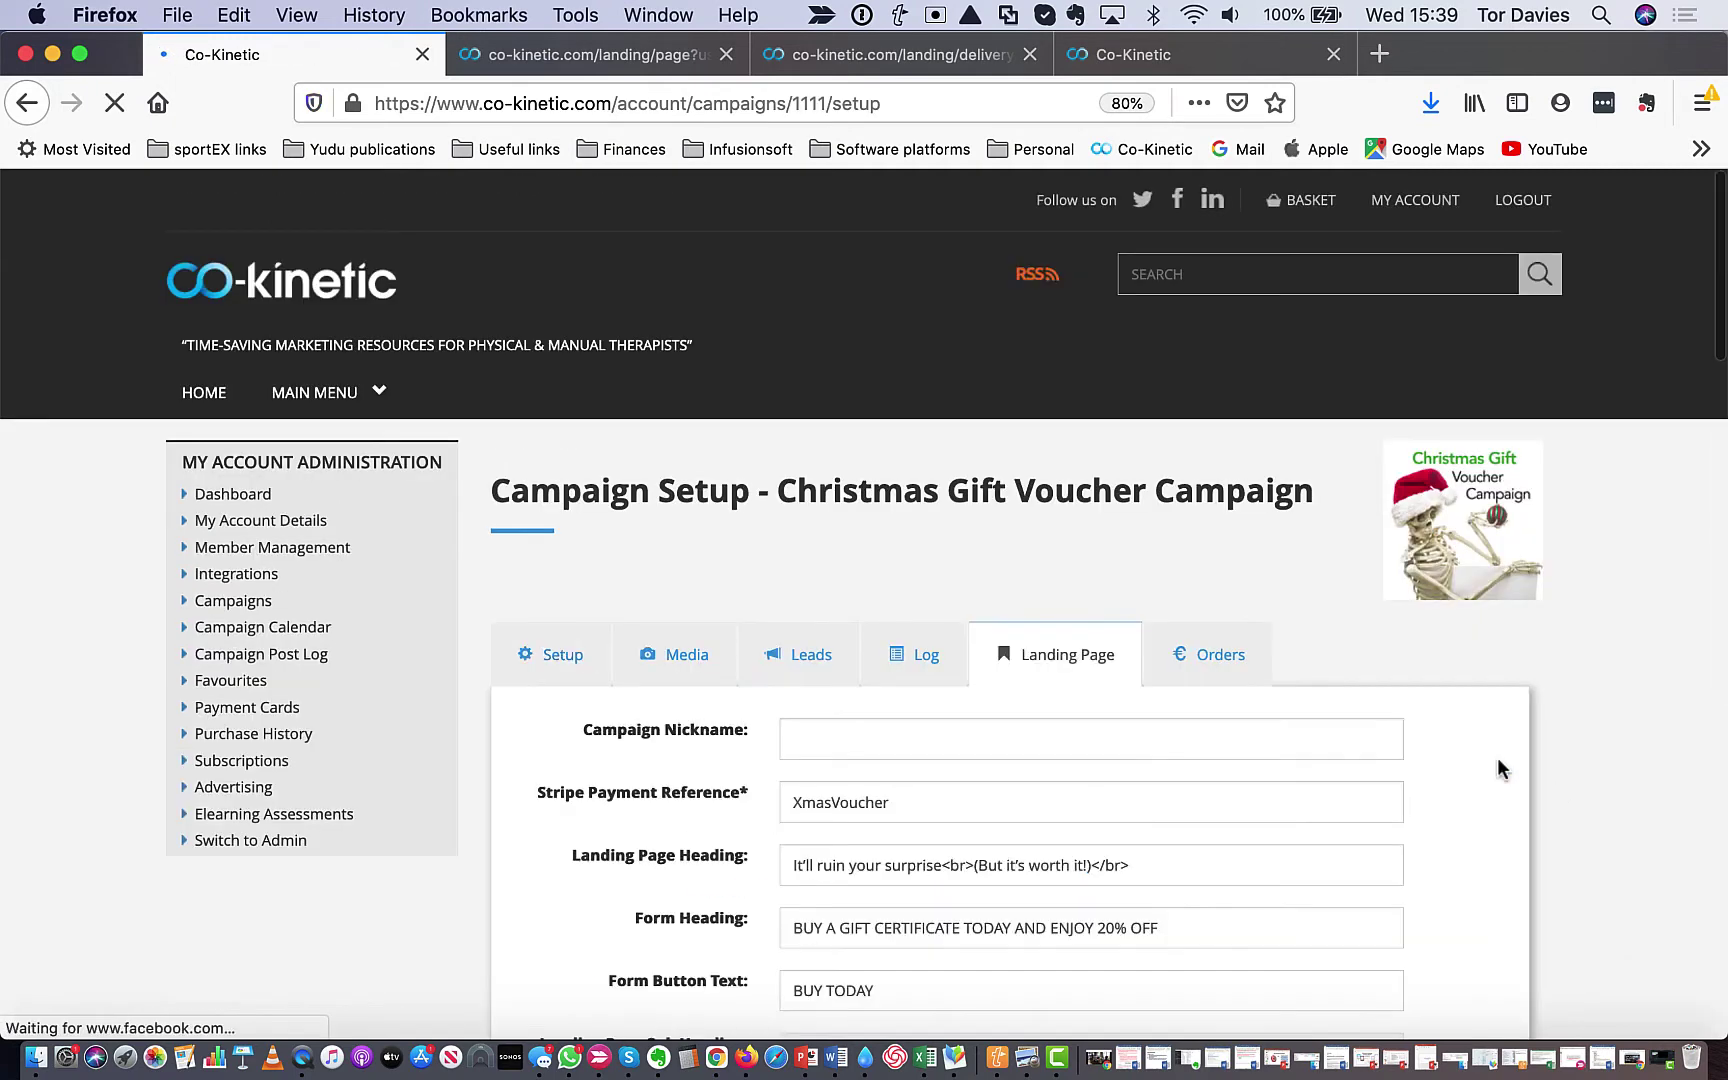
# - Review the Christmas campaign's landing page fields, from the nickname to the sub headings, highlighting the Stripe Payment Reference label
pyautogui.scroll(-3, 1233, 510)
pyautogui.scroll(-1, 1233, 520)
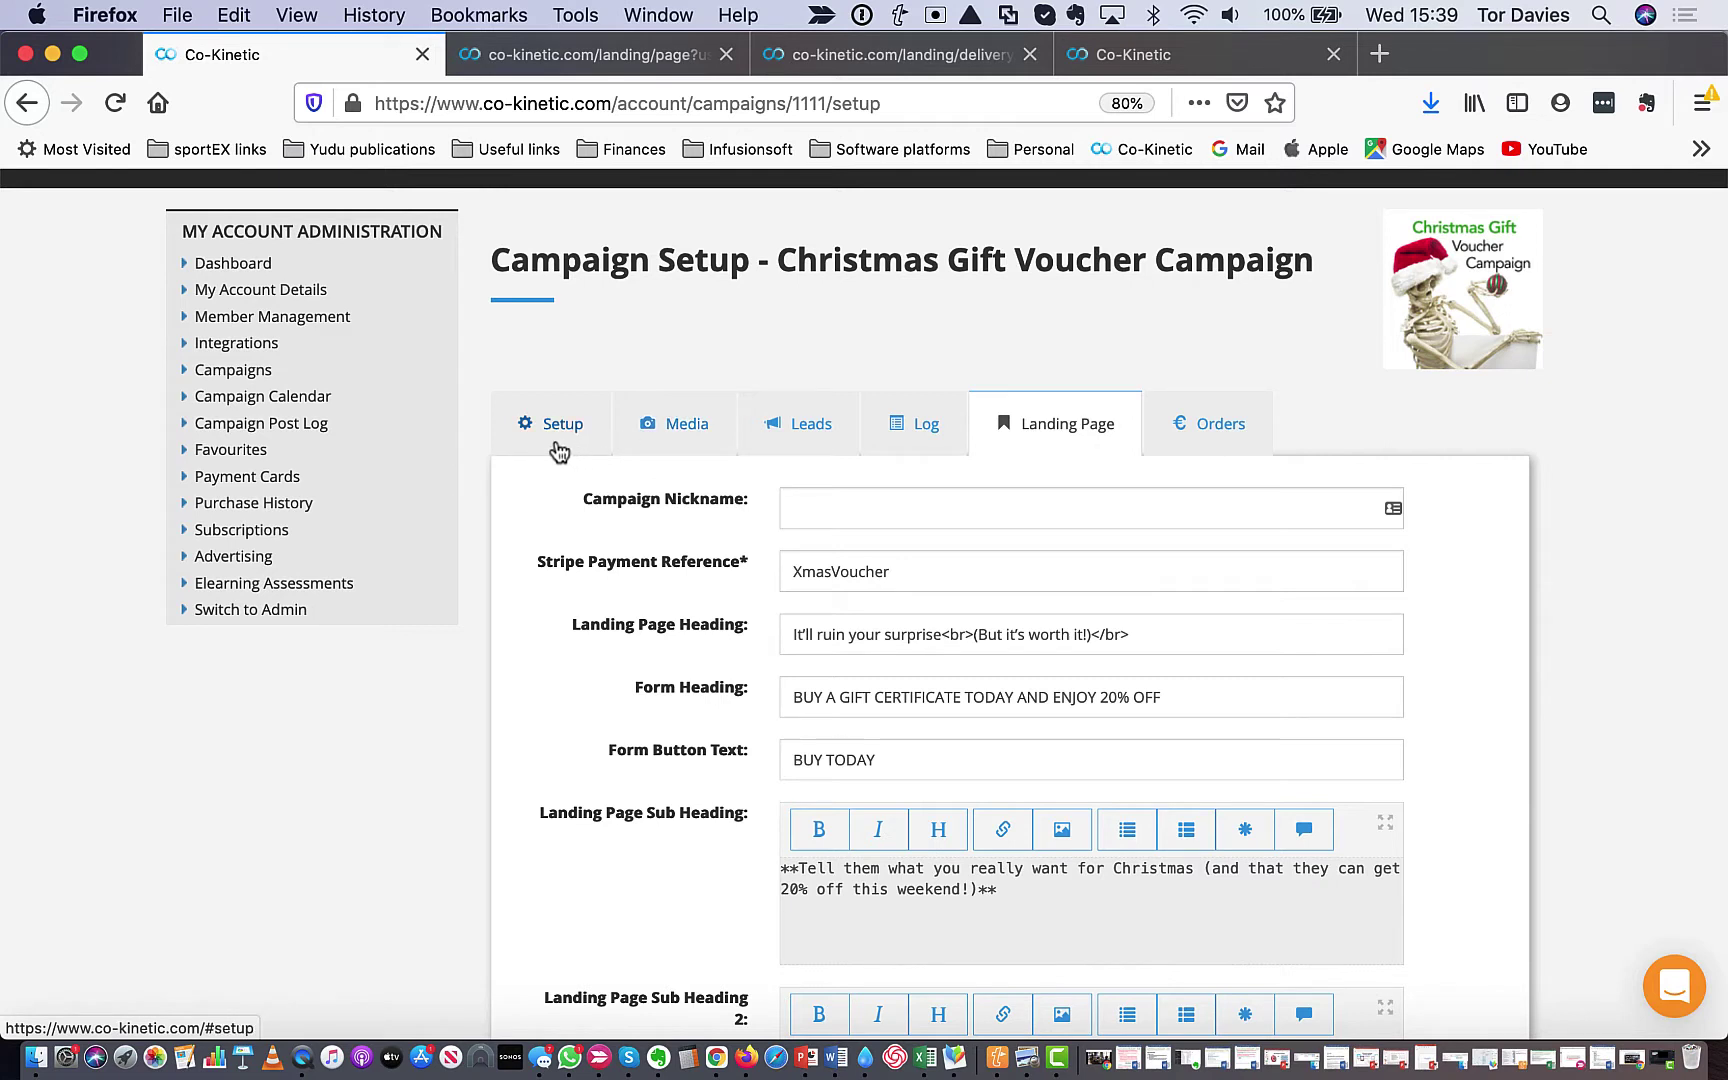
pyautogui.scroll(-2, 558, 452)
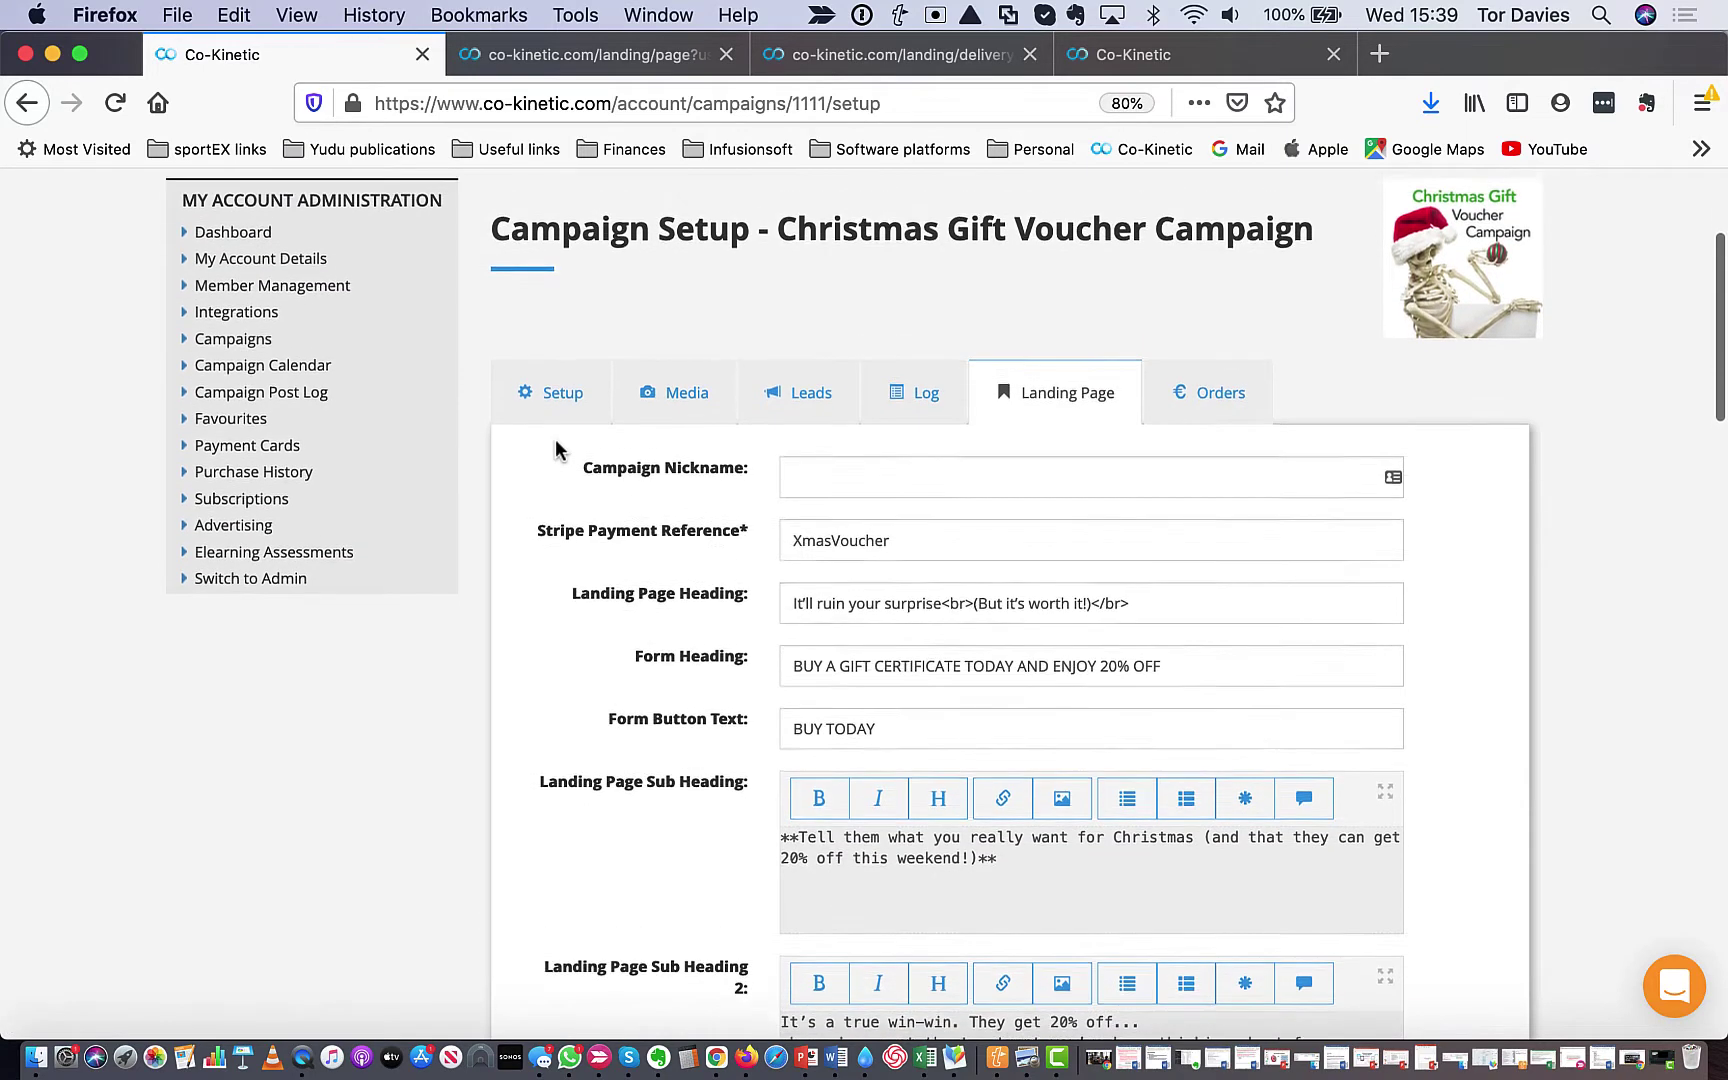
pyautogui.scroll(-1, 1003, 580)
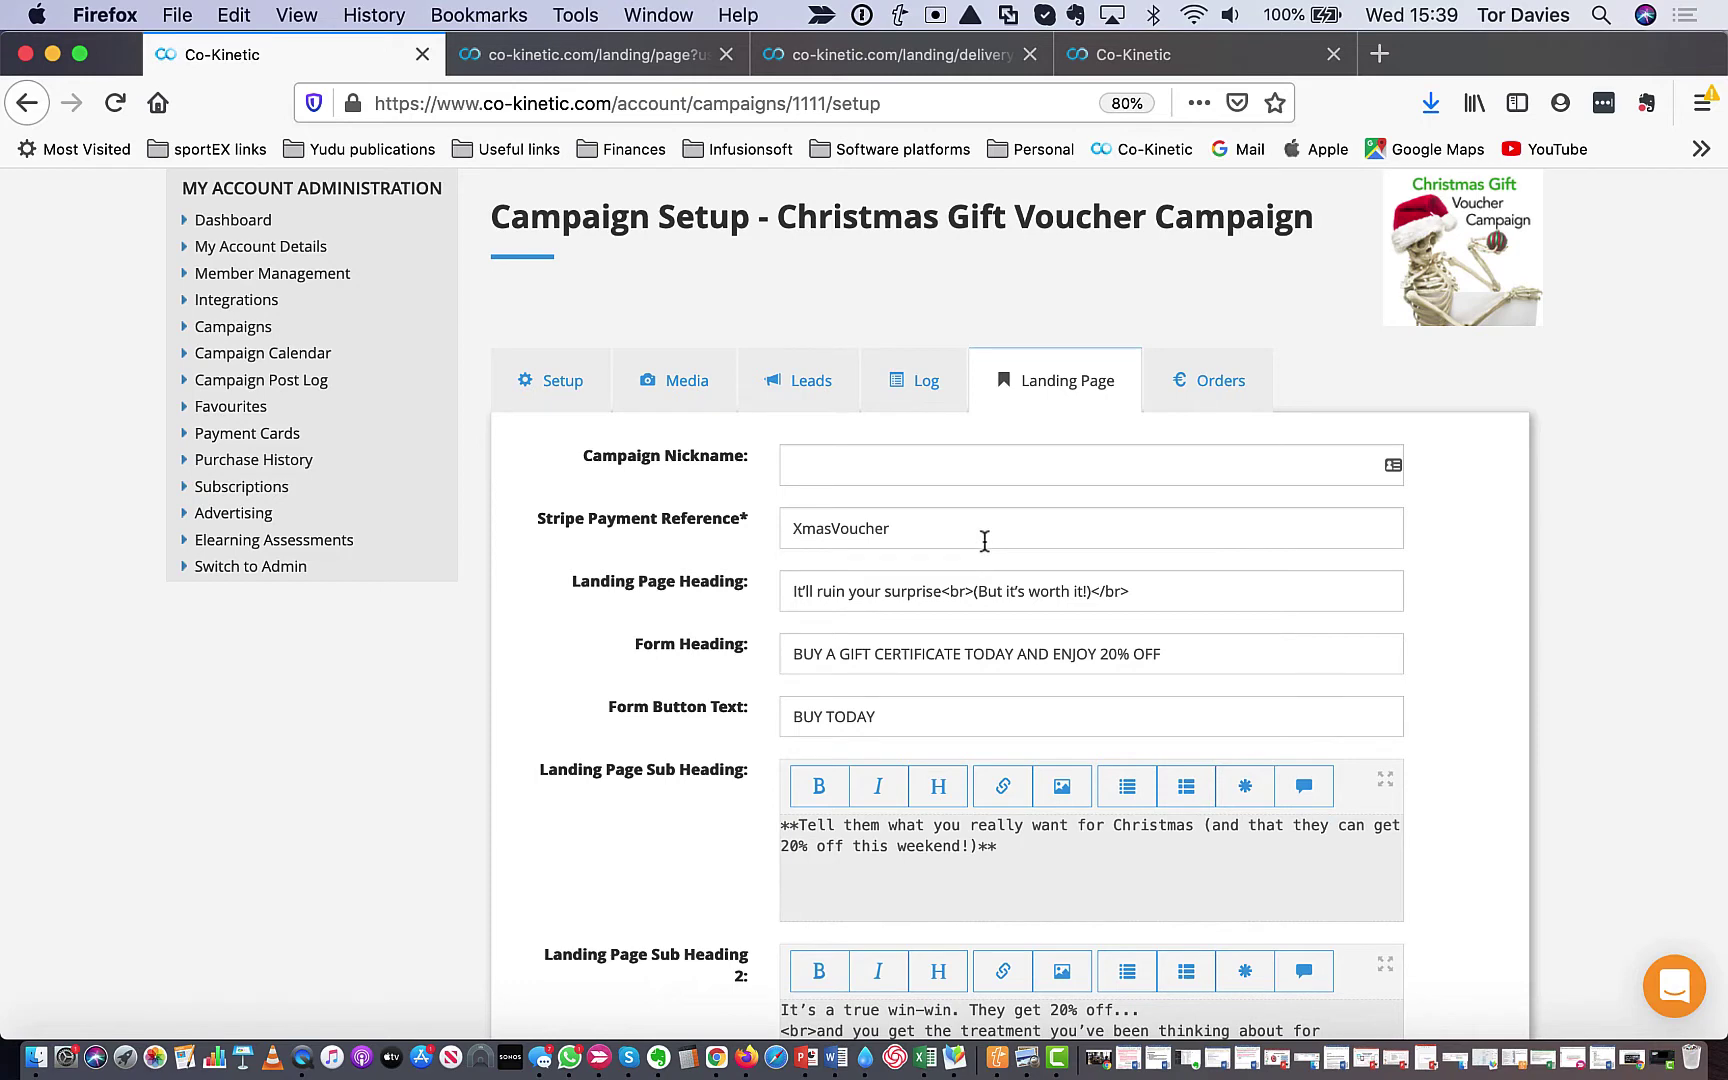
pyautogui.scroll(-3, 985, 540)
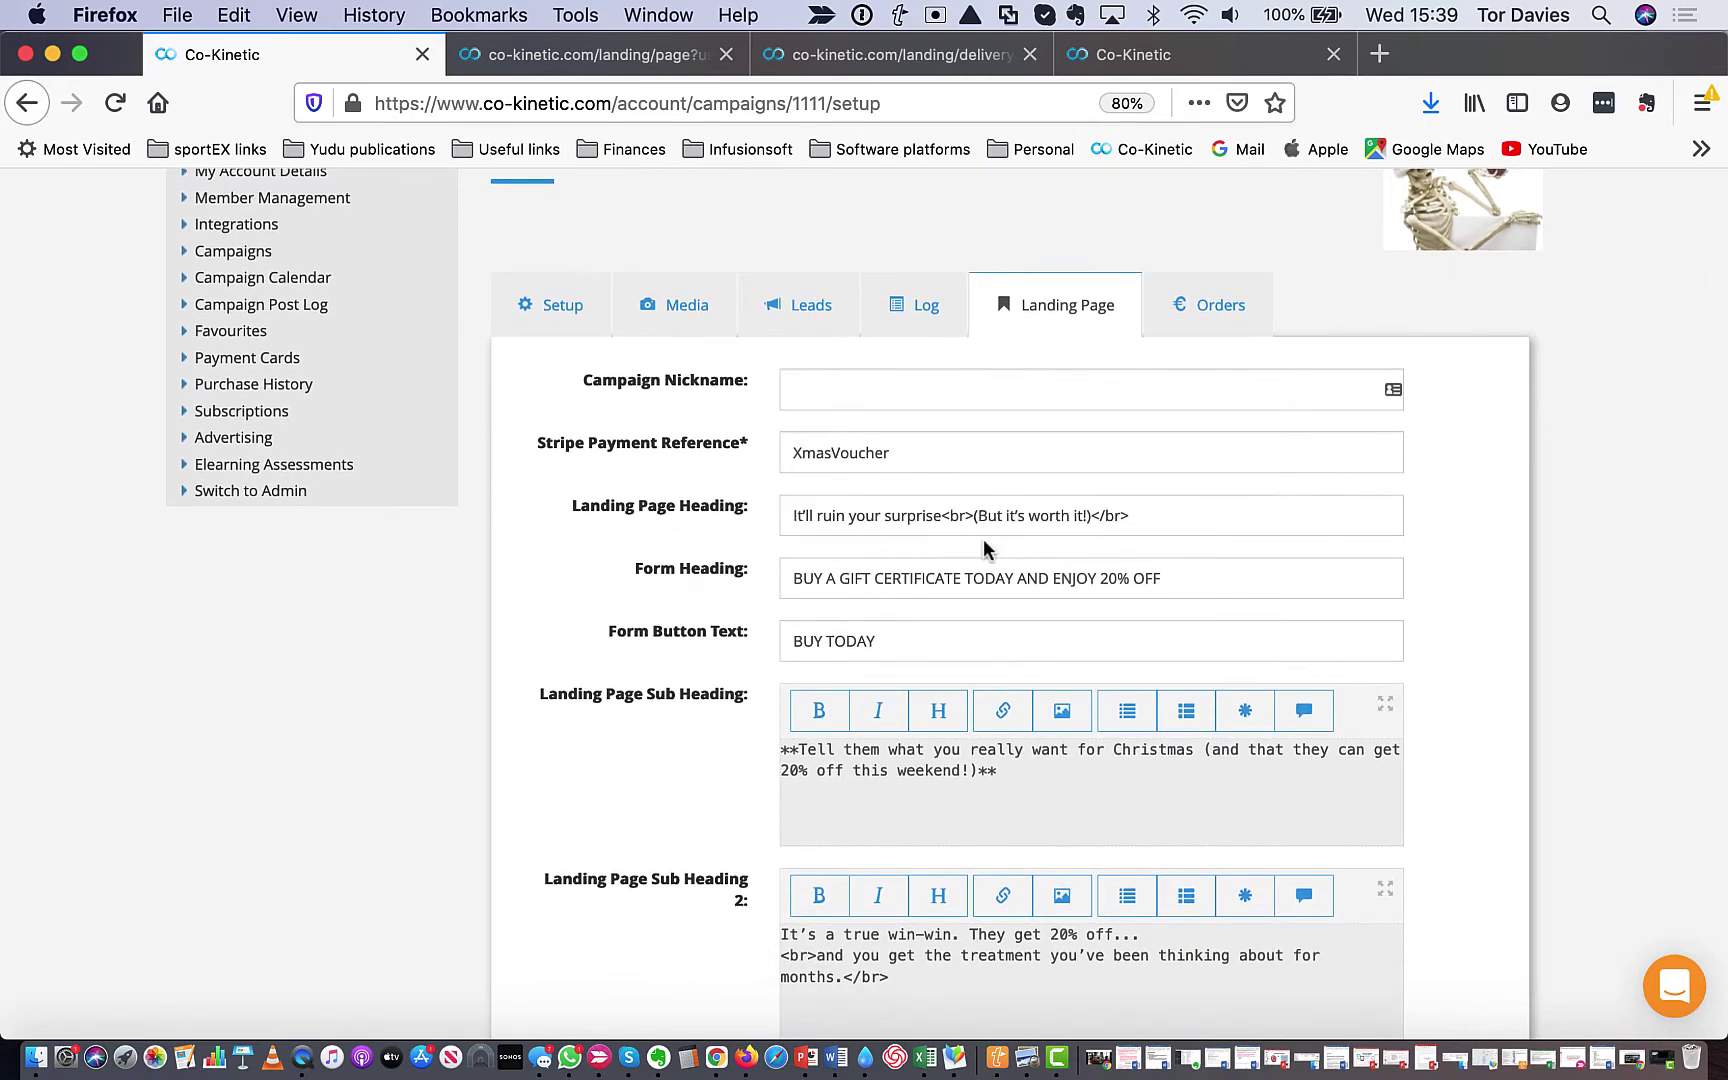
pyautogui.scroll(3, 984, 540)
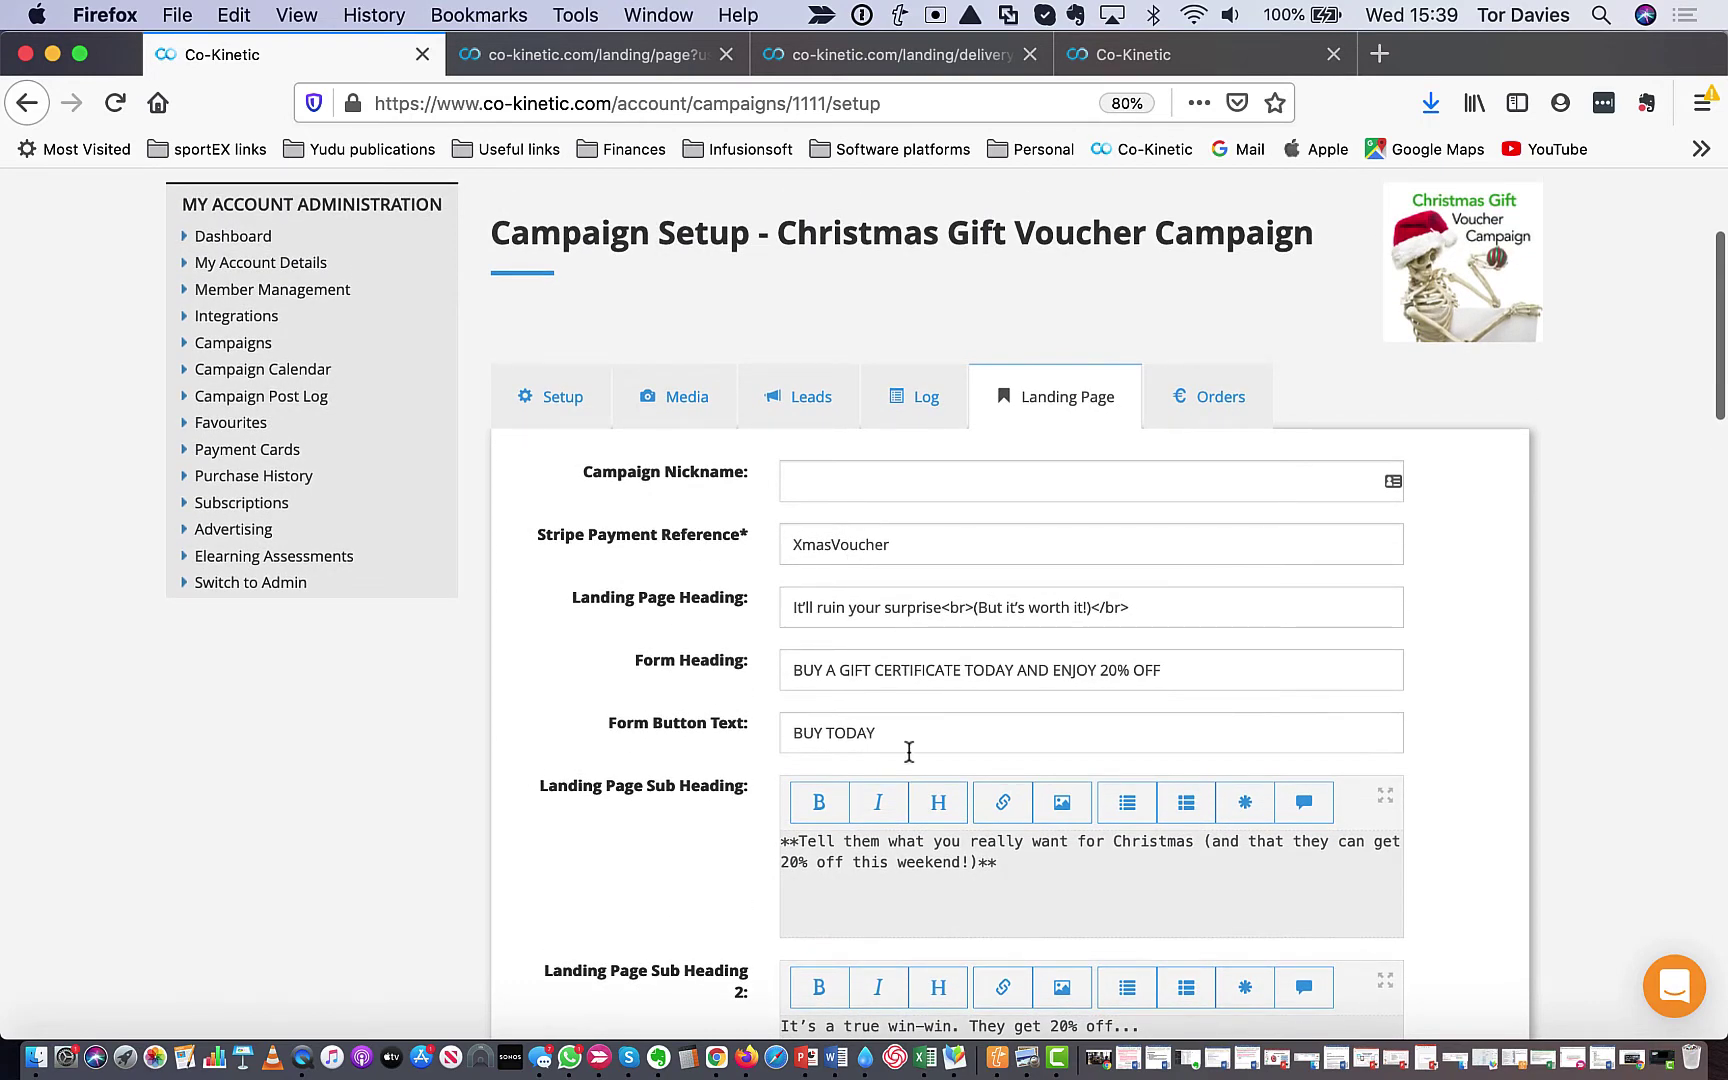
pyautogui.scroll(4, 909, 752)
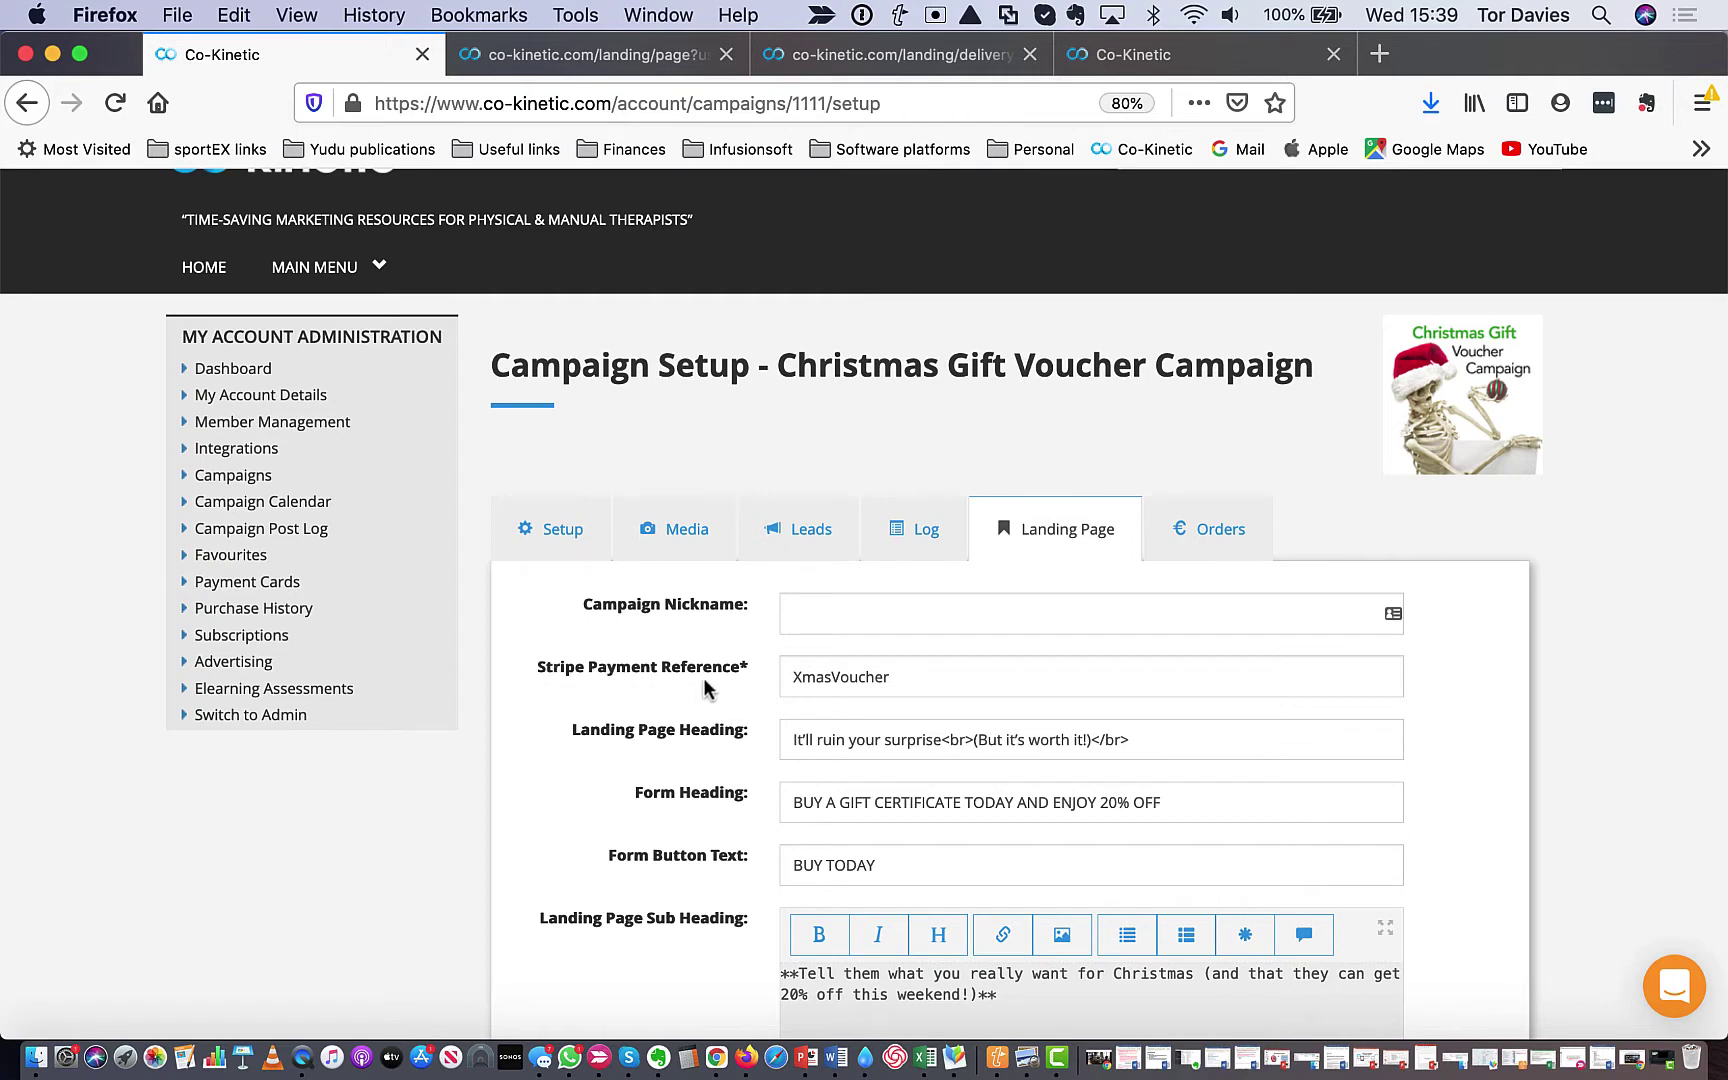
pyautogui.moveTo(537, 670); pyautogui.dragTo(754, 684)
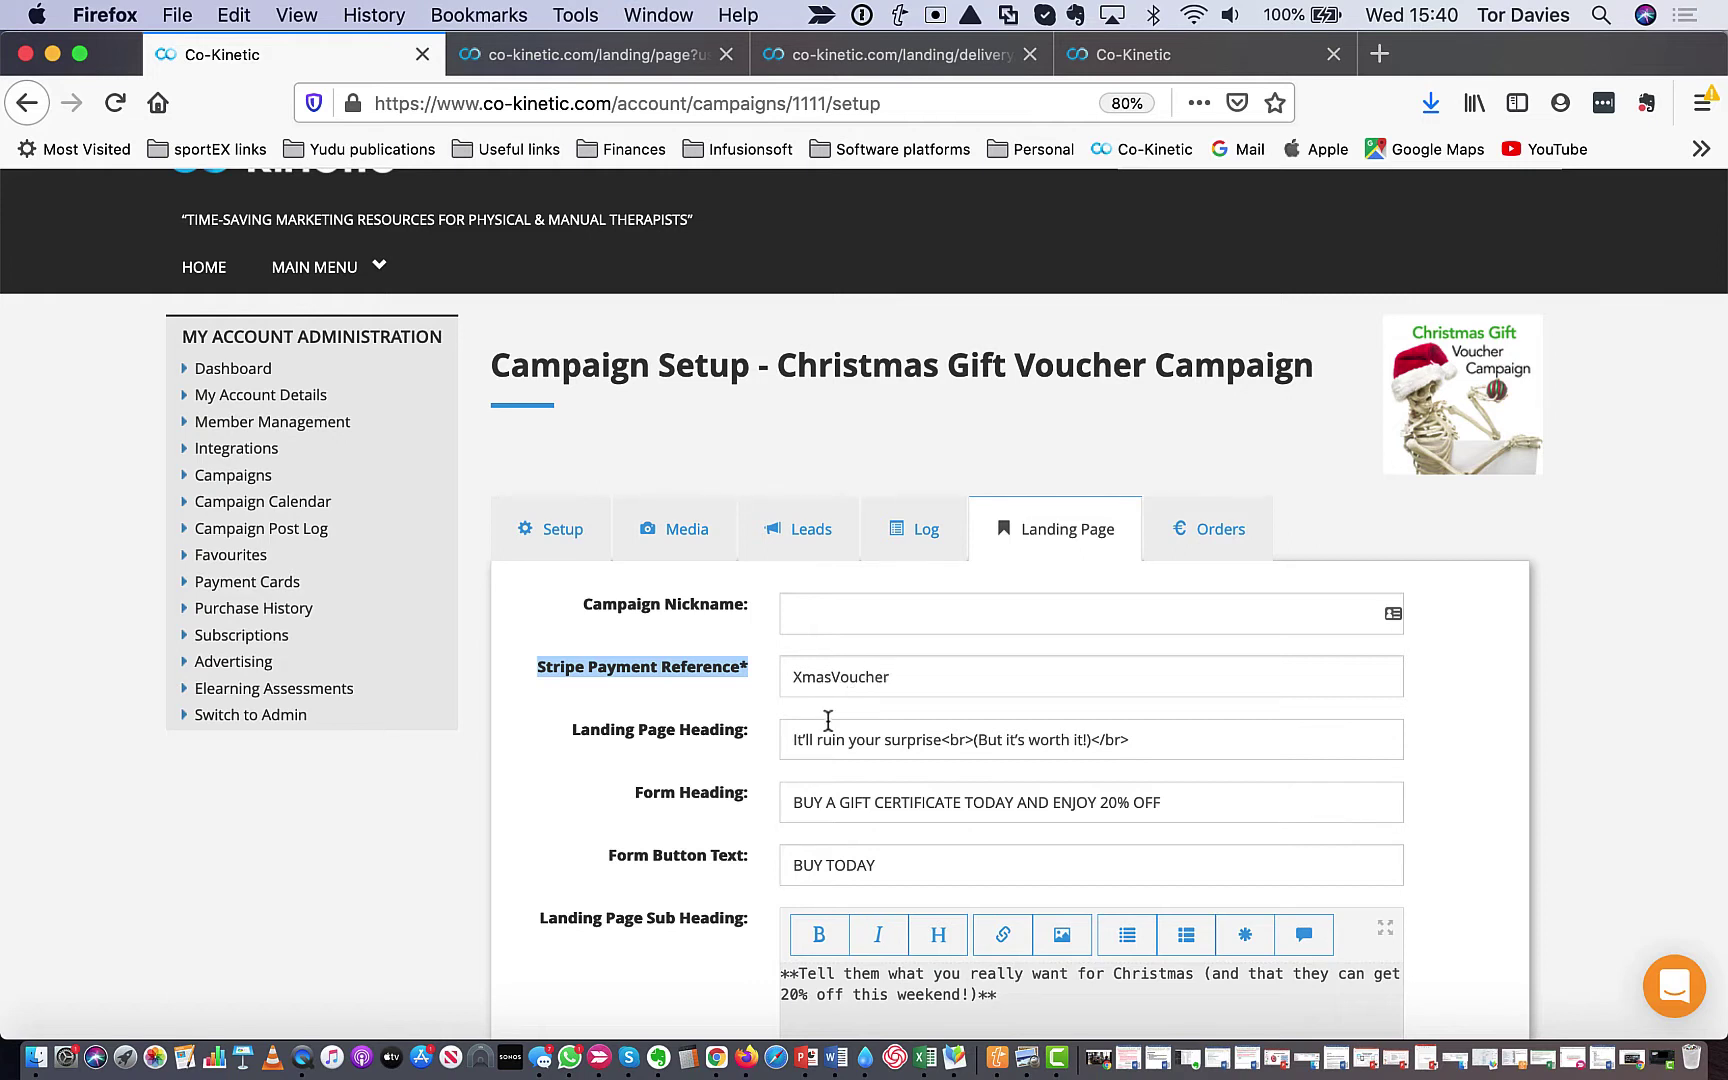
pyautogui.scroll(-3, 884, 872)
pyautogui.scroll(2, 884, 880)
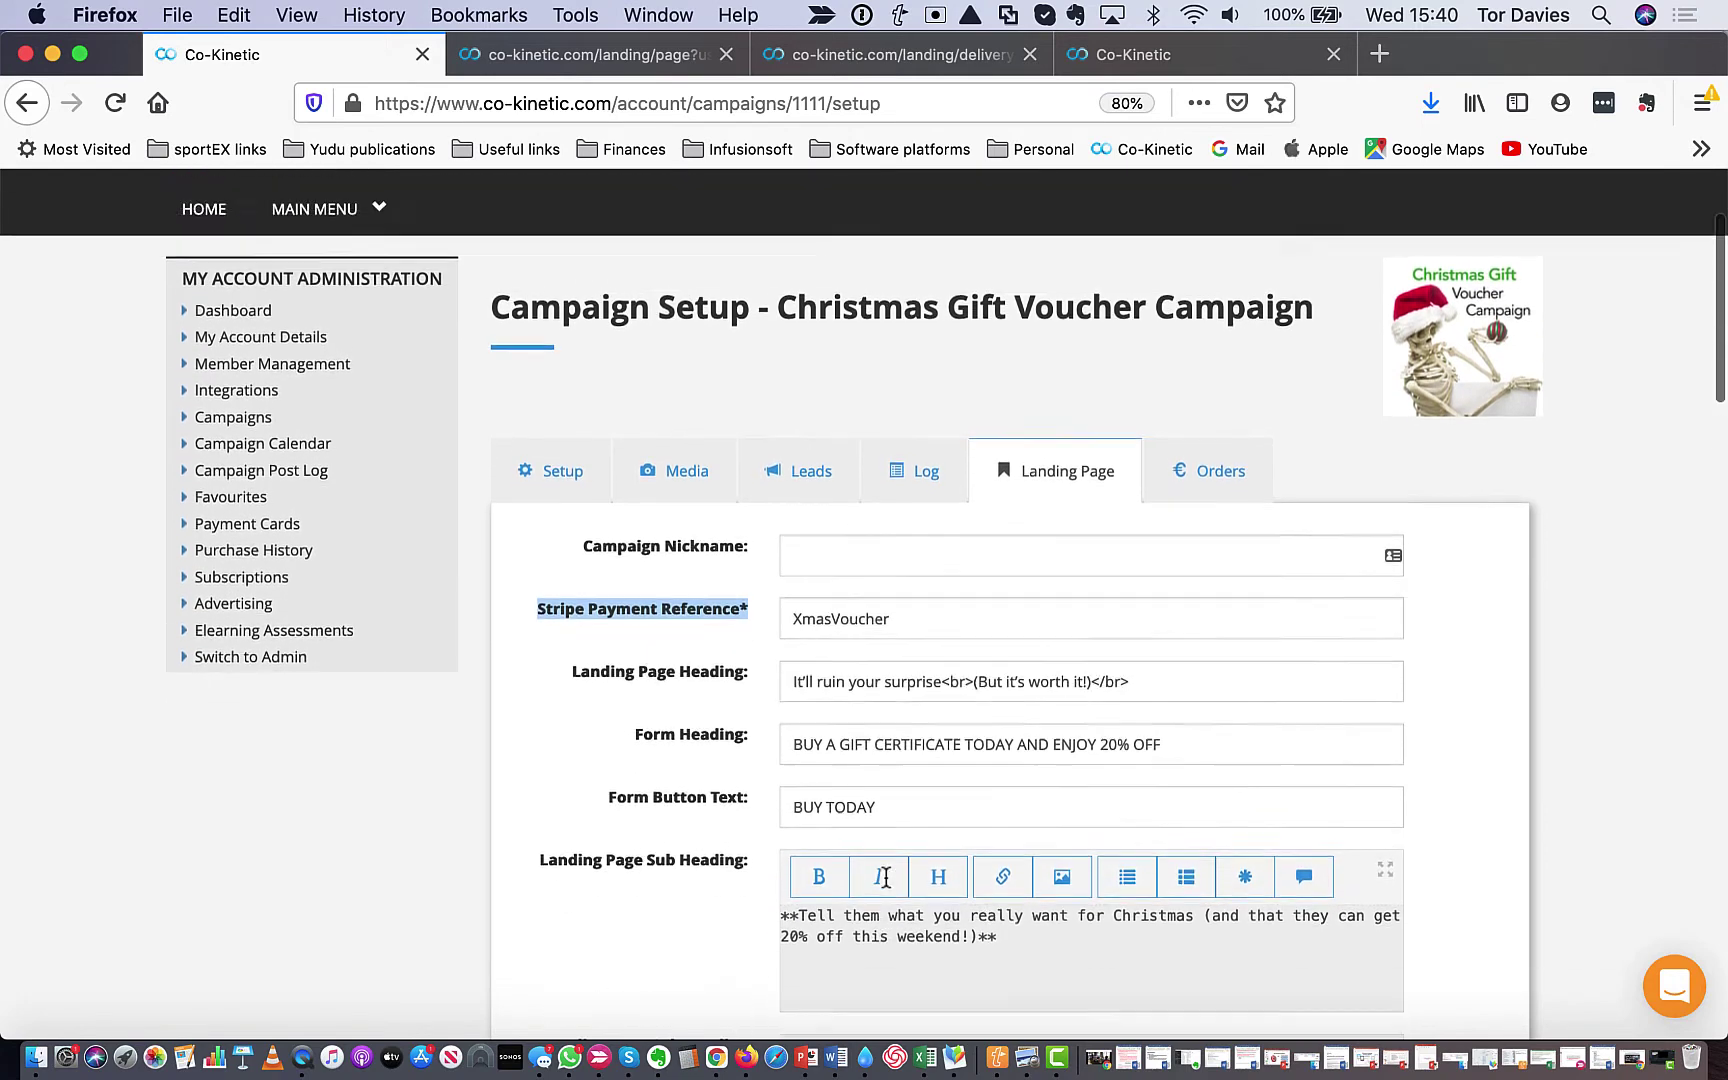
pyautogui.scroll(2, 884, 877)
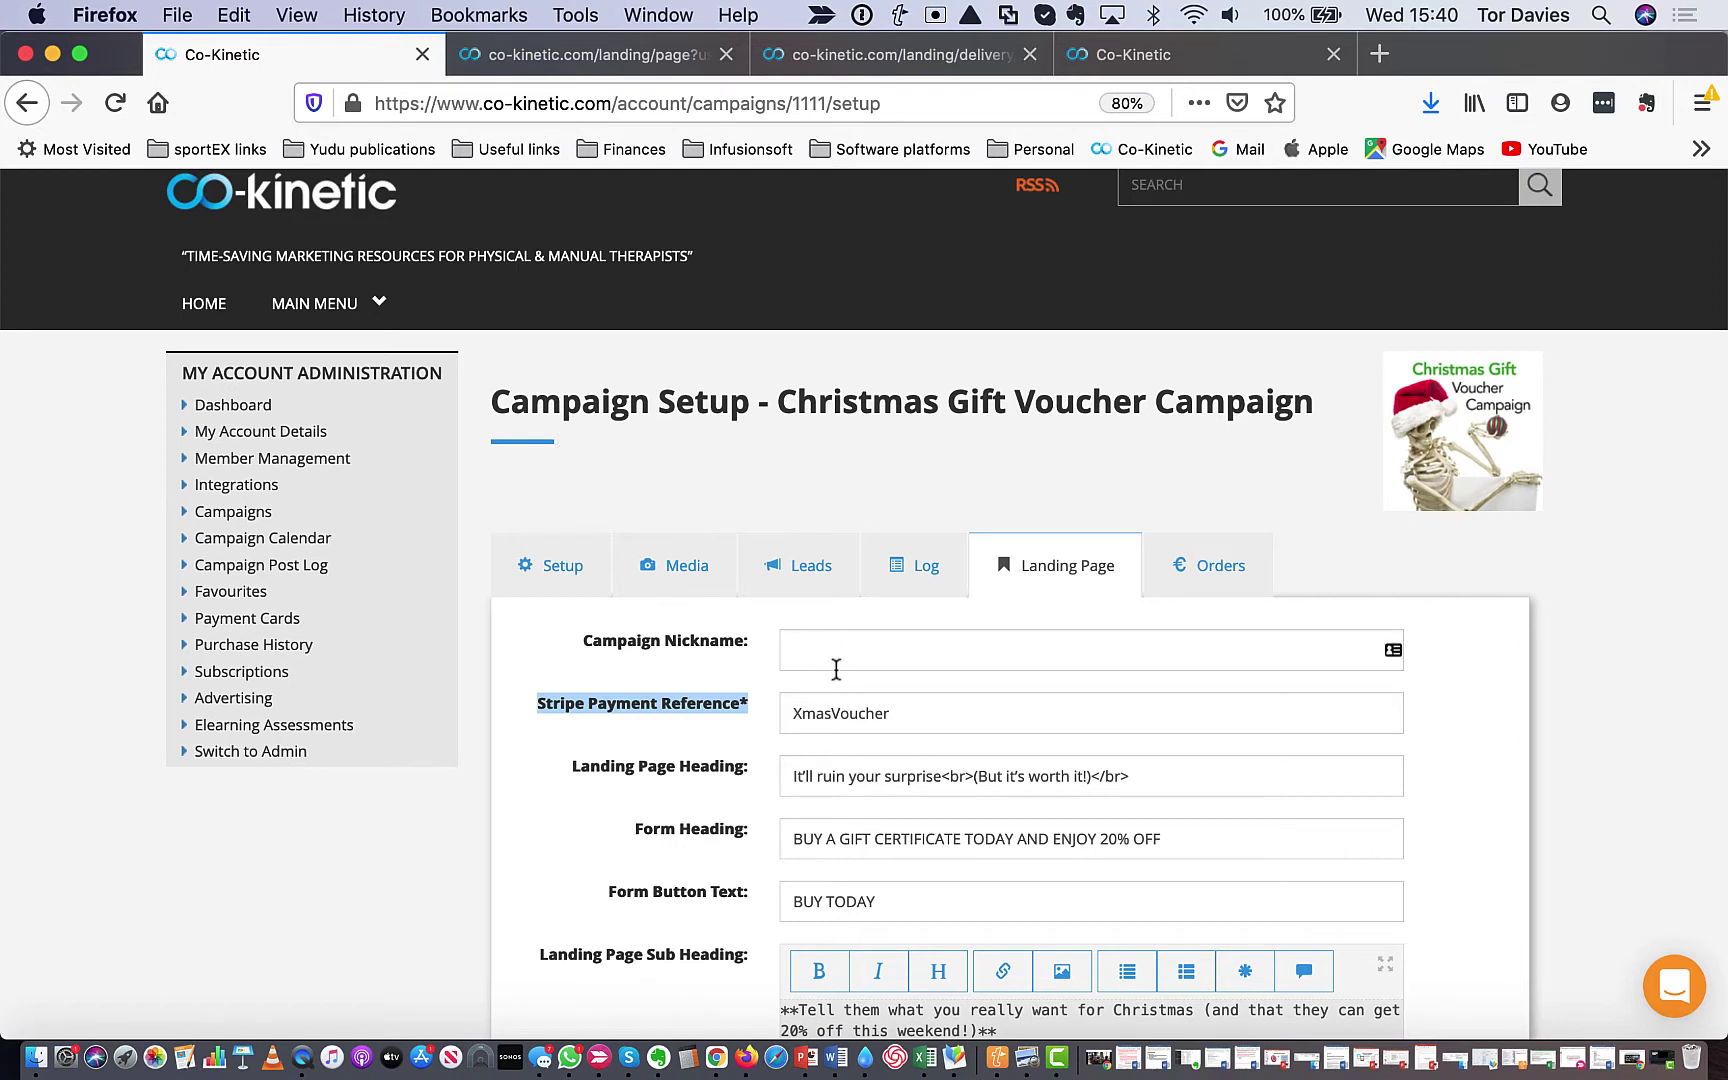
# - Reopen the Christmas Gift Voucher Campaign from the campaigns list and show its landing page settings
pyautogui.click(233, 516)
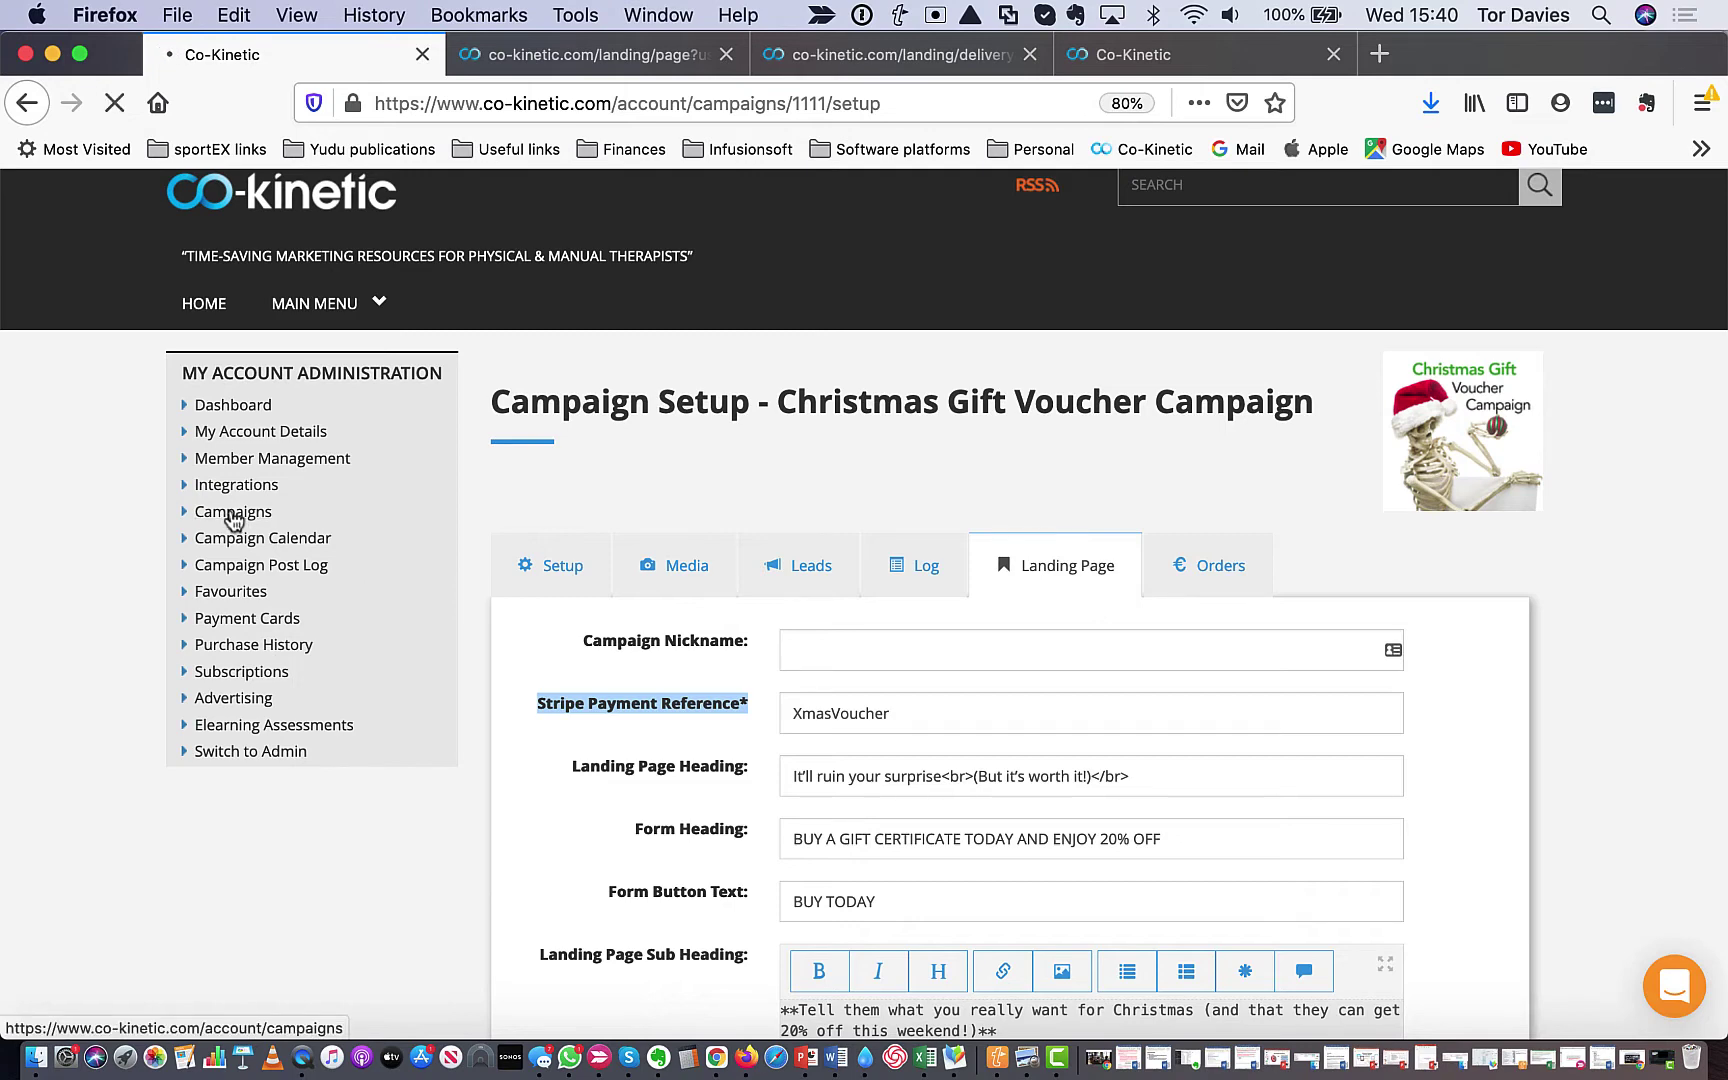
pyautogui.scroll(-3, 720, 652)
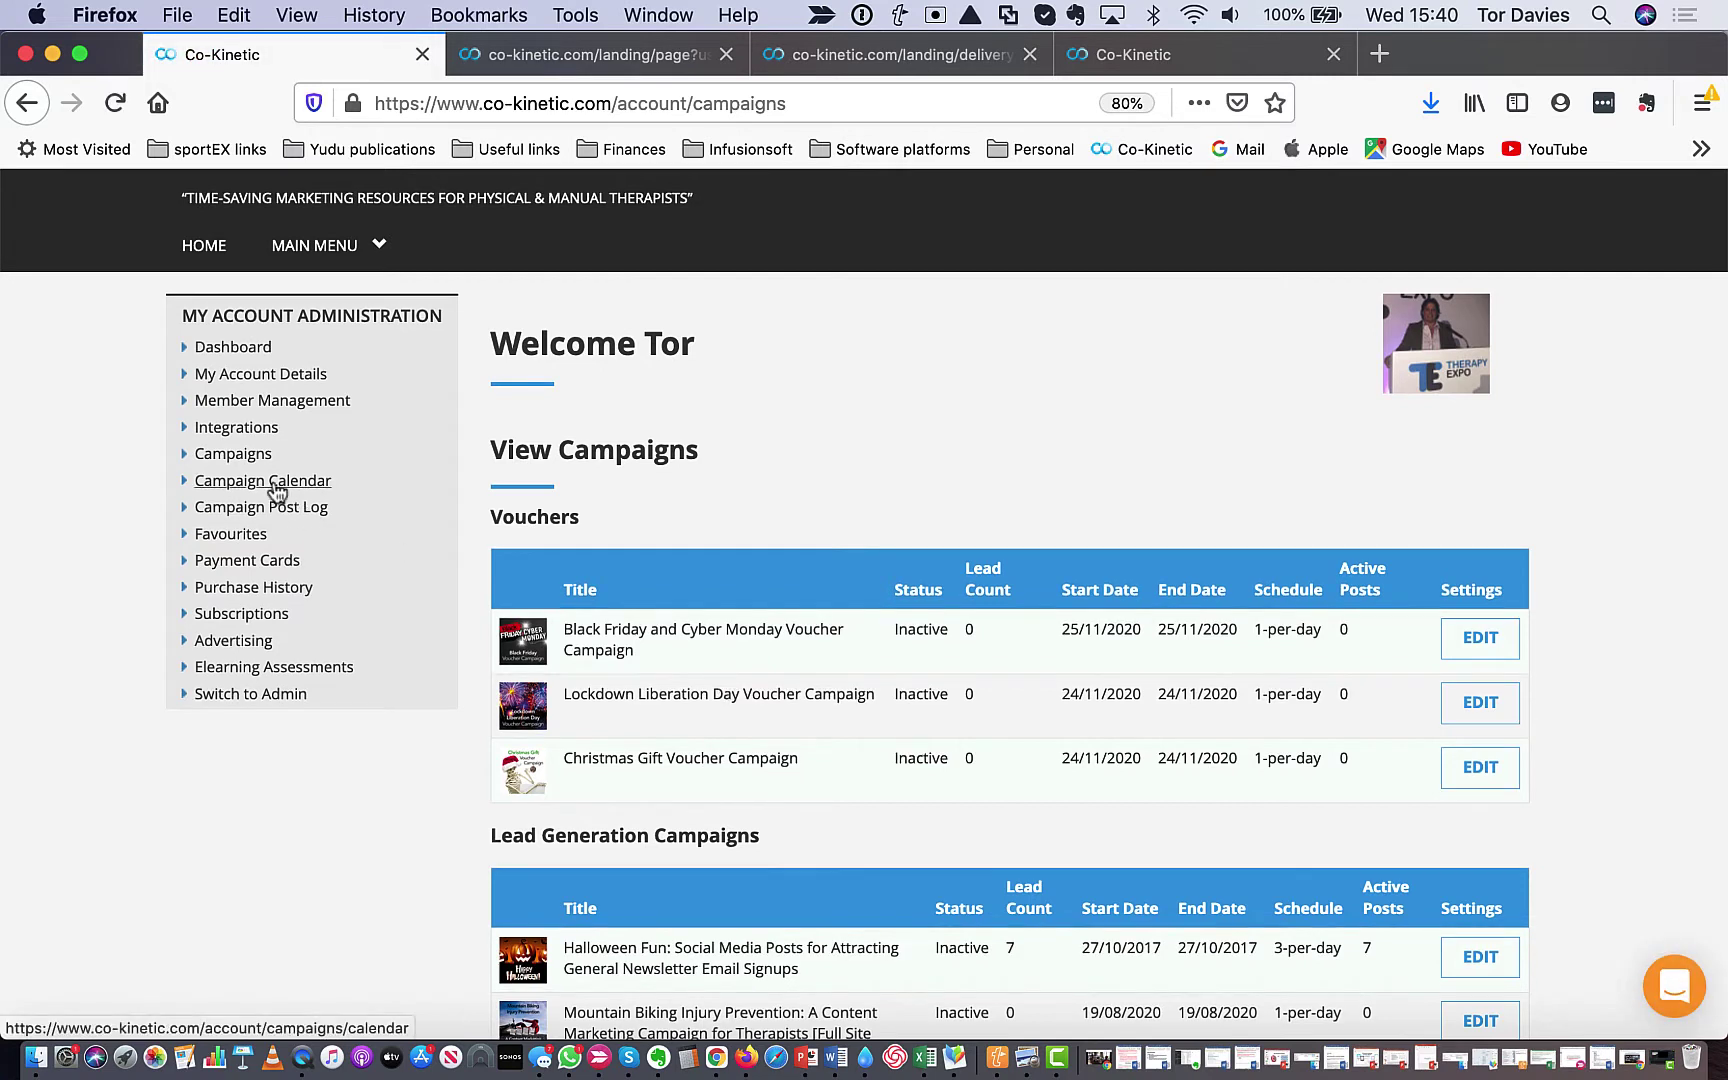
pyautogui.click(1476, 770)
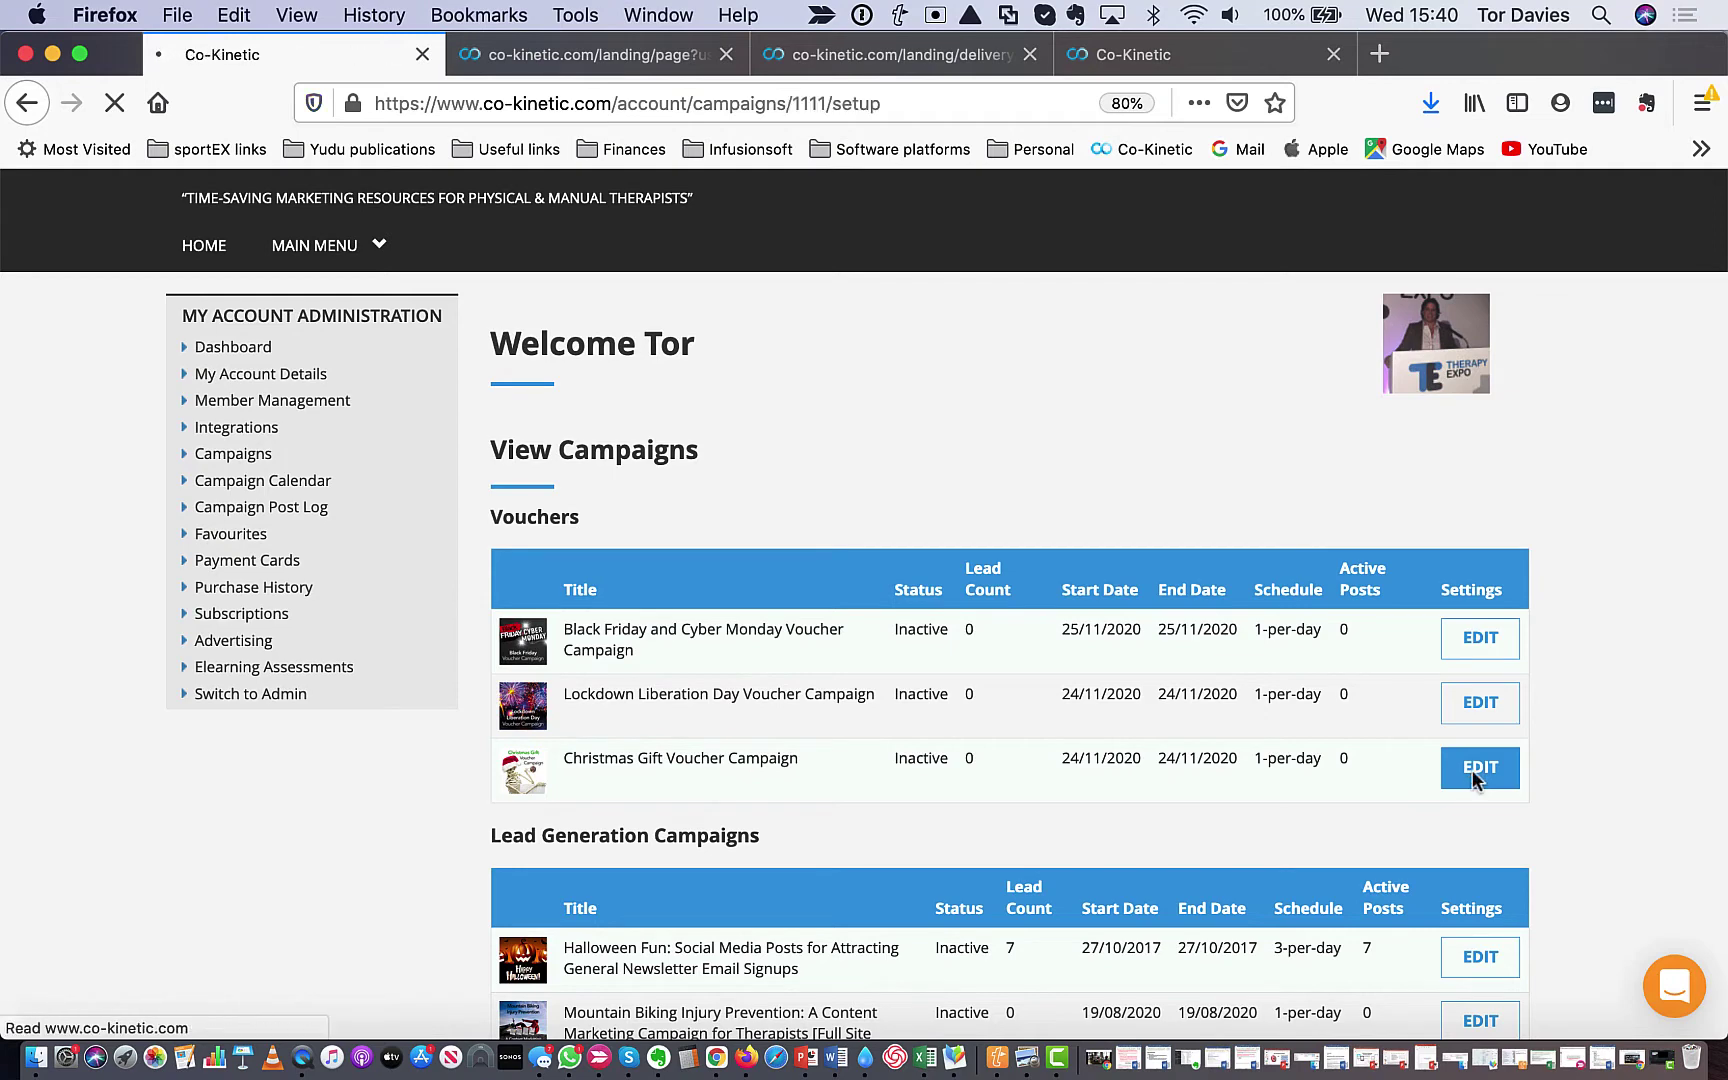
pyautogui.scroll(-1, 1048, 612)
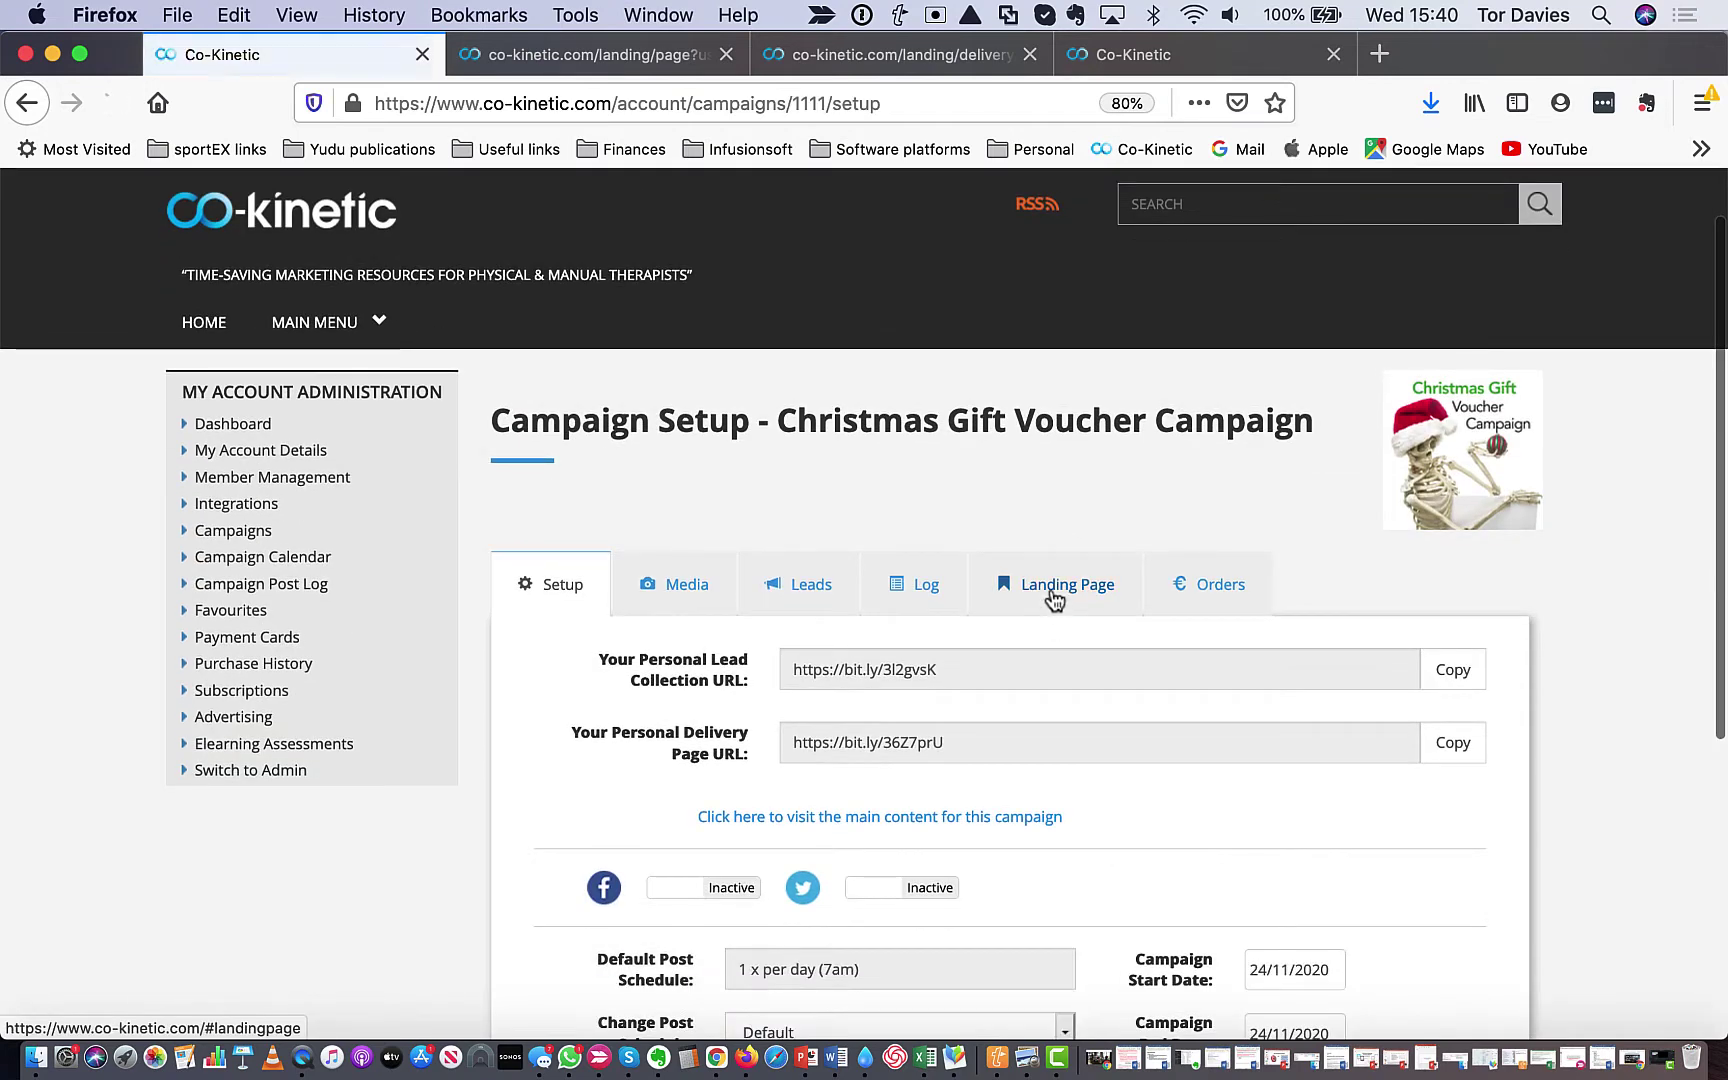
pyautogui.click(1050, 587)
# - Examine the Christmas landing page's heading, form heading, button text, sub headings and description fields
pyautogui.scroll(-3, 1050, 587)
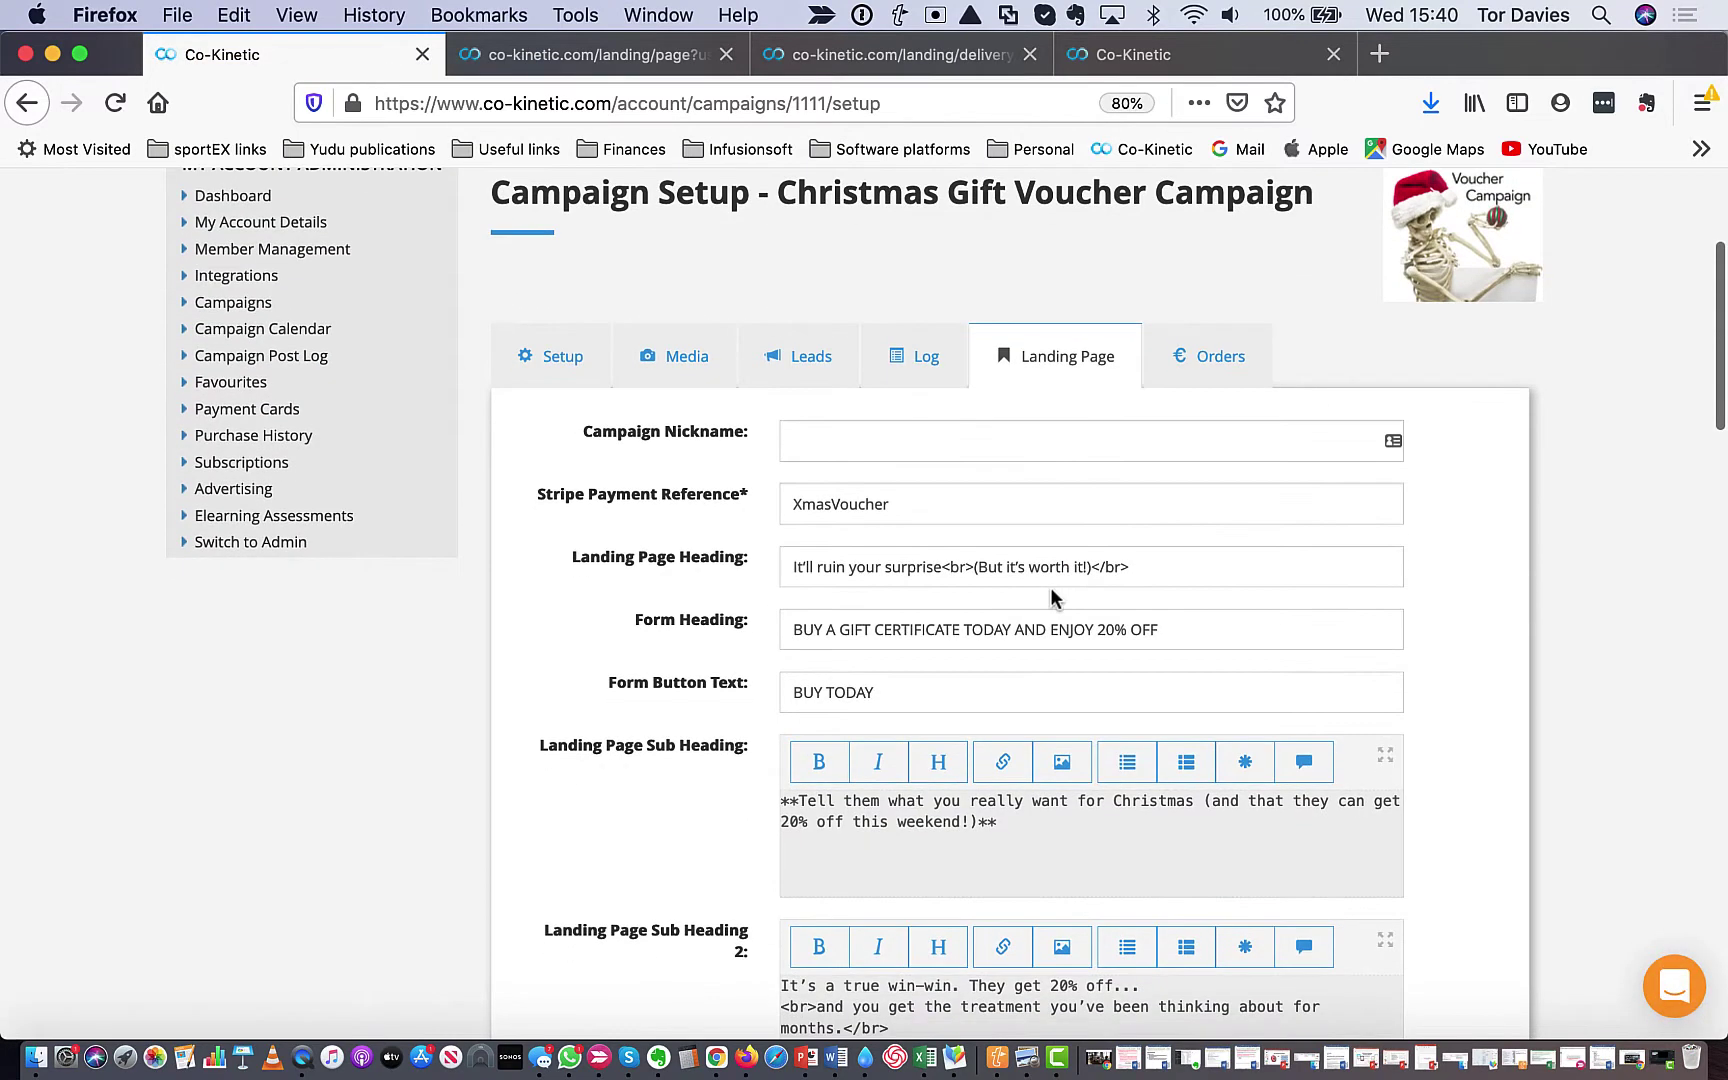
pyautogui.scroll(-1, 1052, 590)
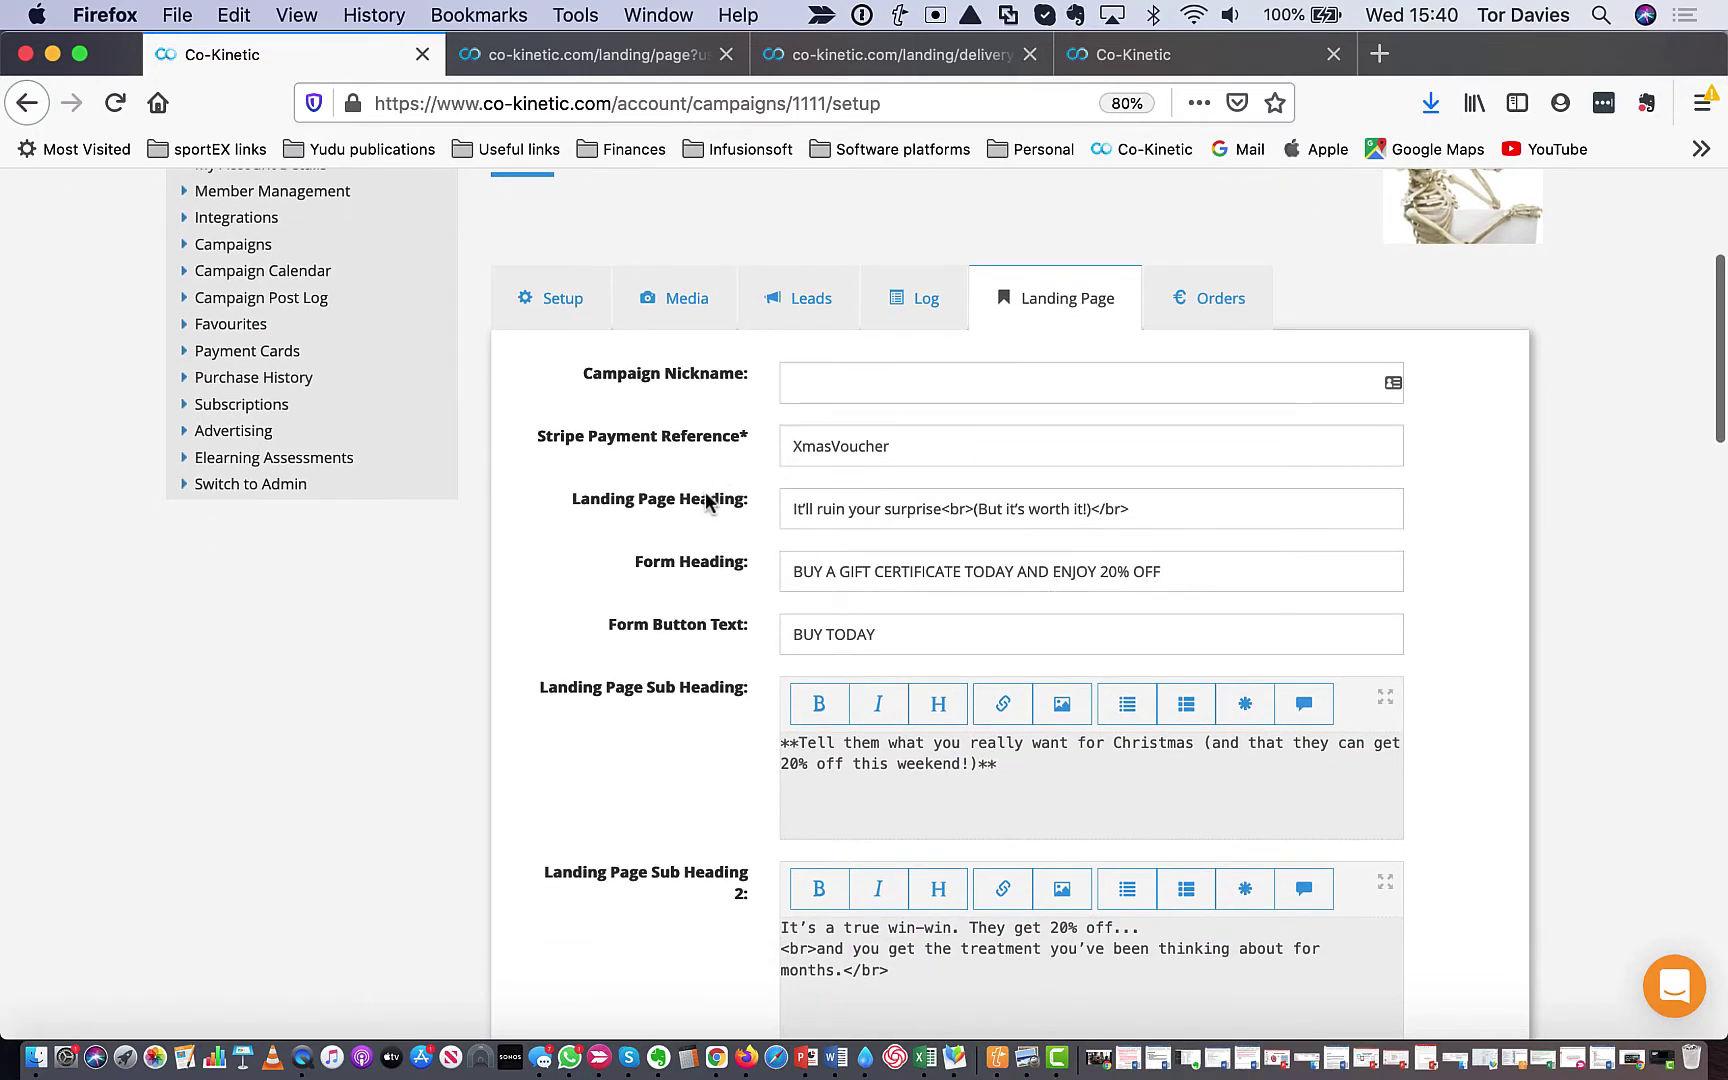
pyautogui.scroll(-1, 706, 495)
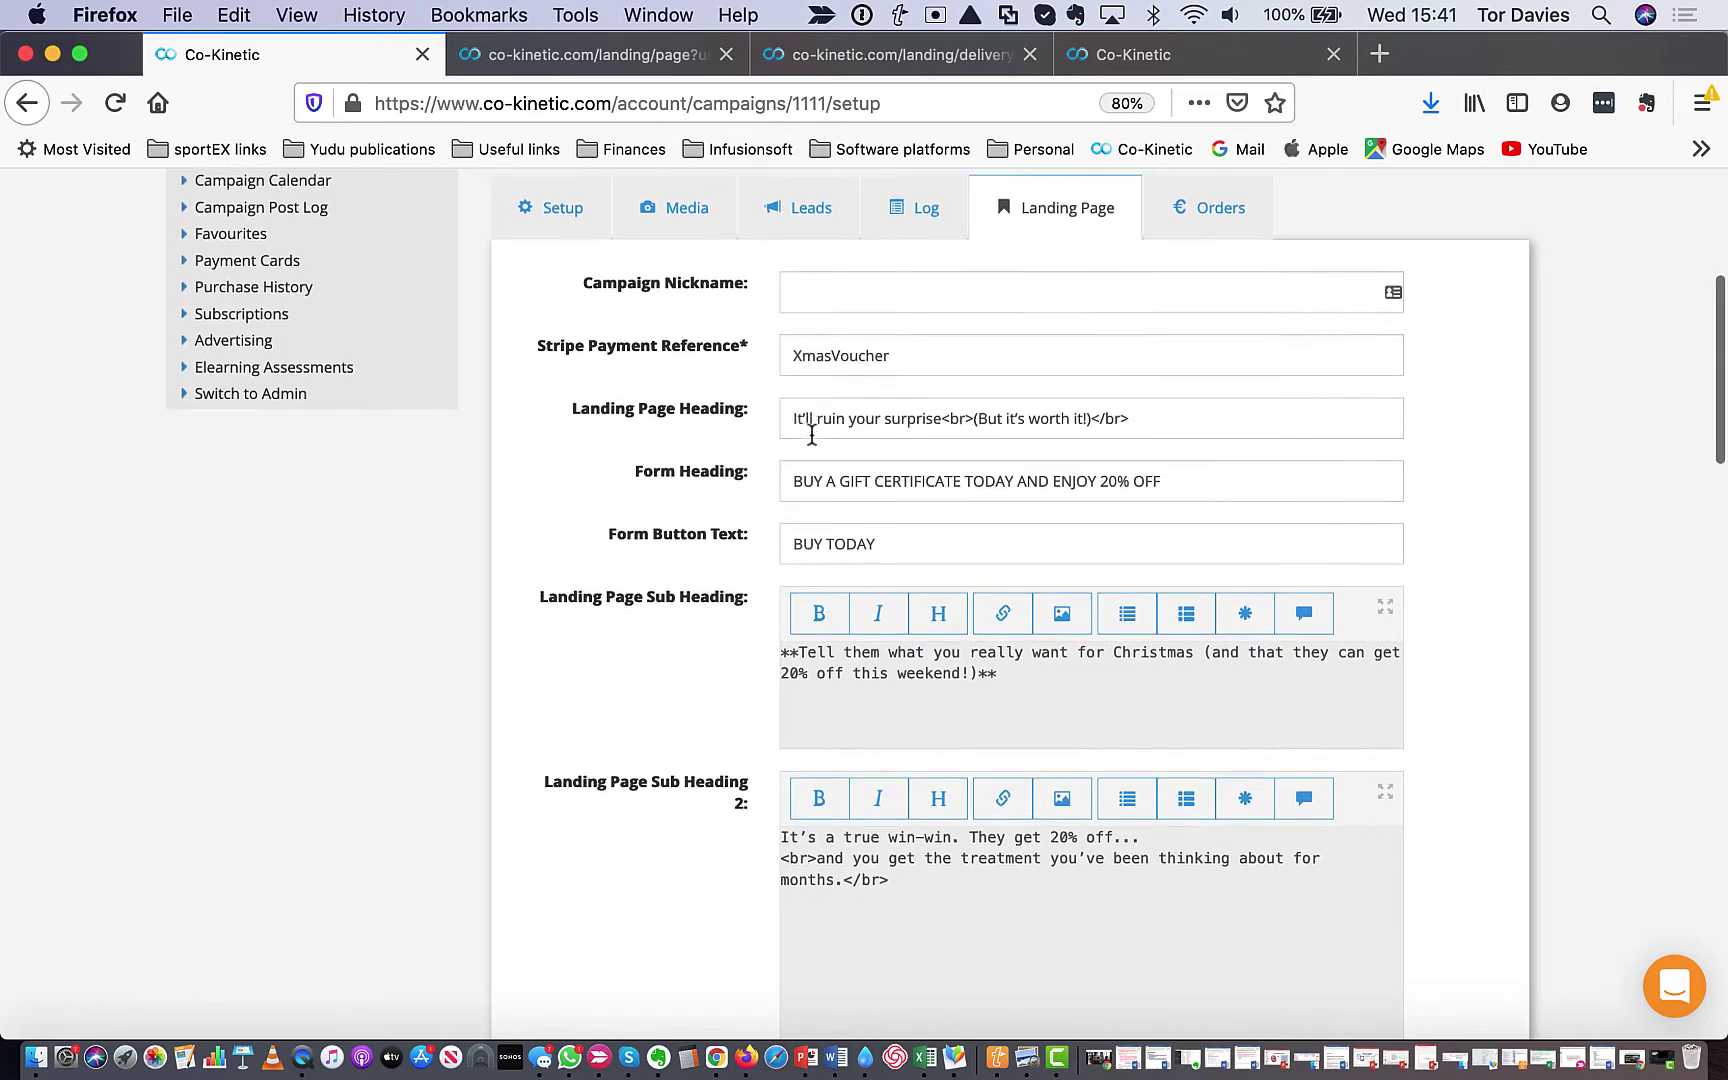
pyautogui.scroll(-4, 811, 437)
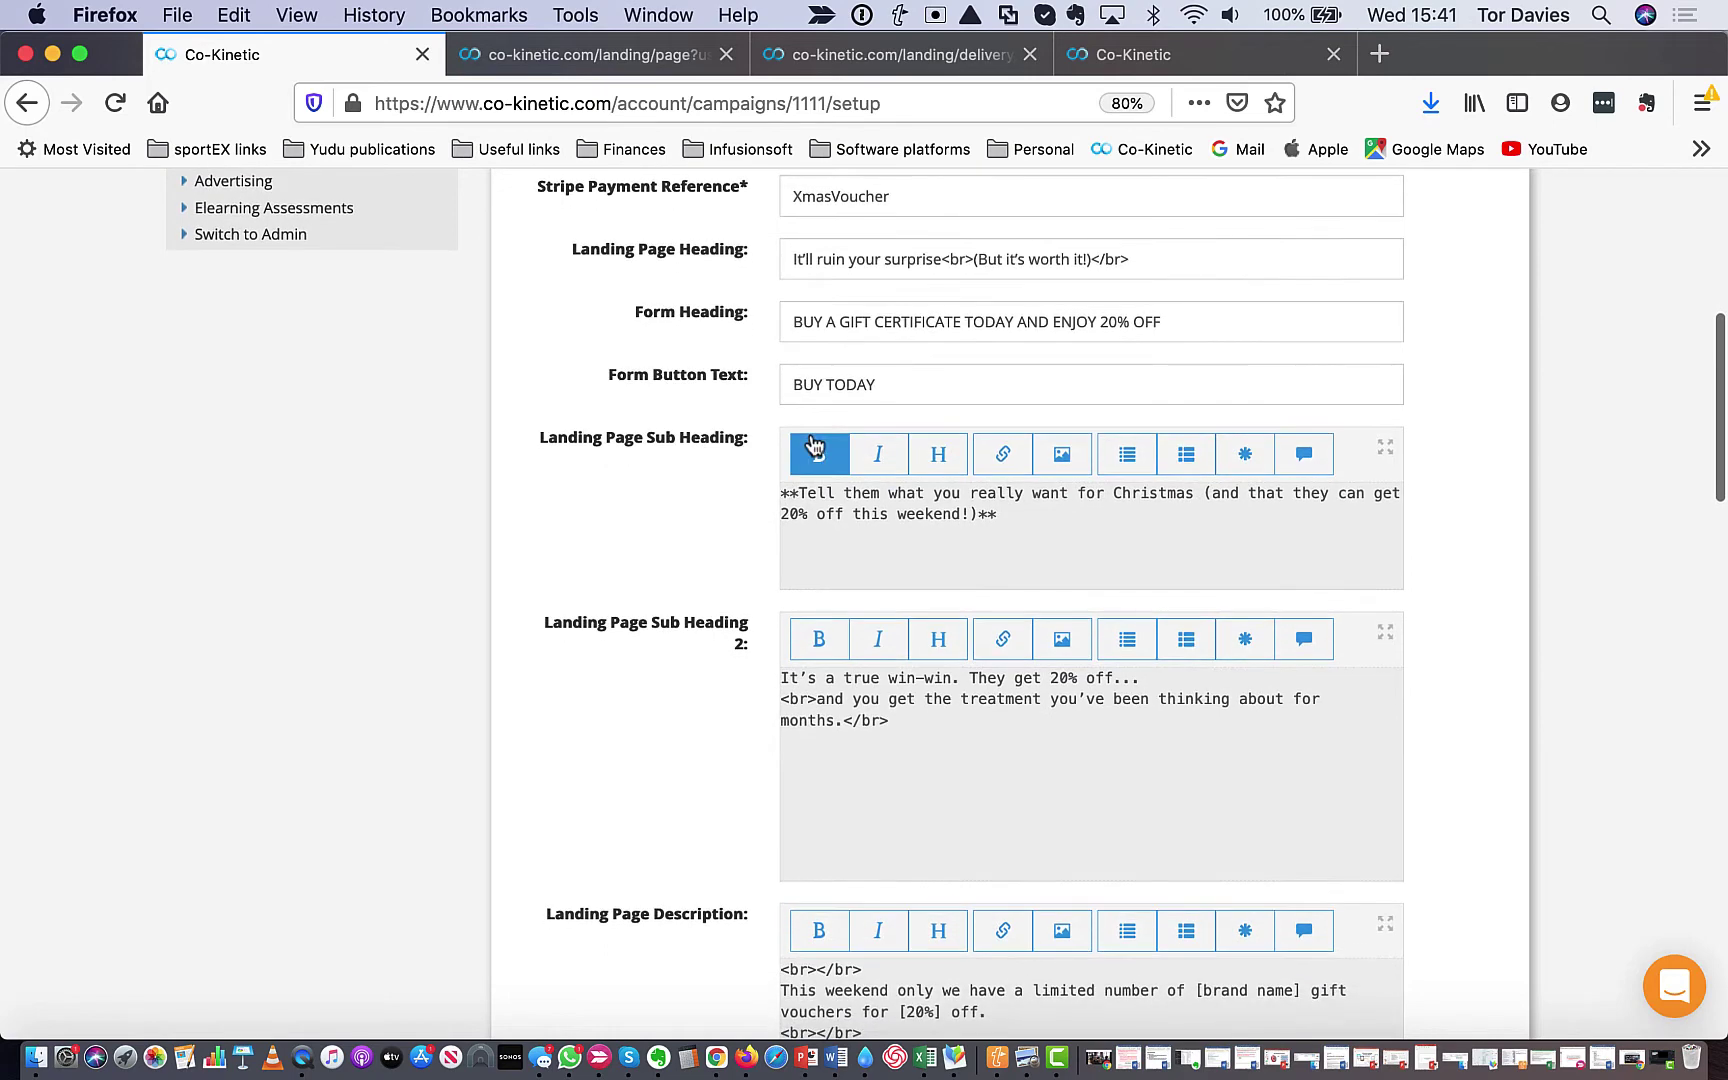
pyautogui.scroll(-3, 811, 437)
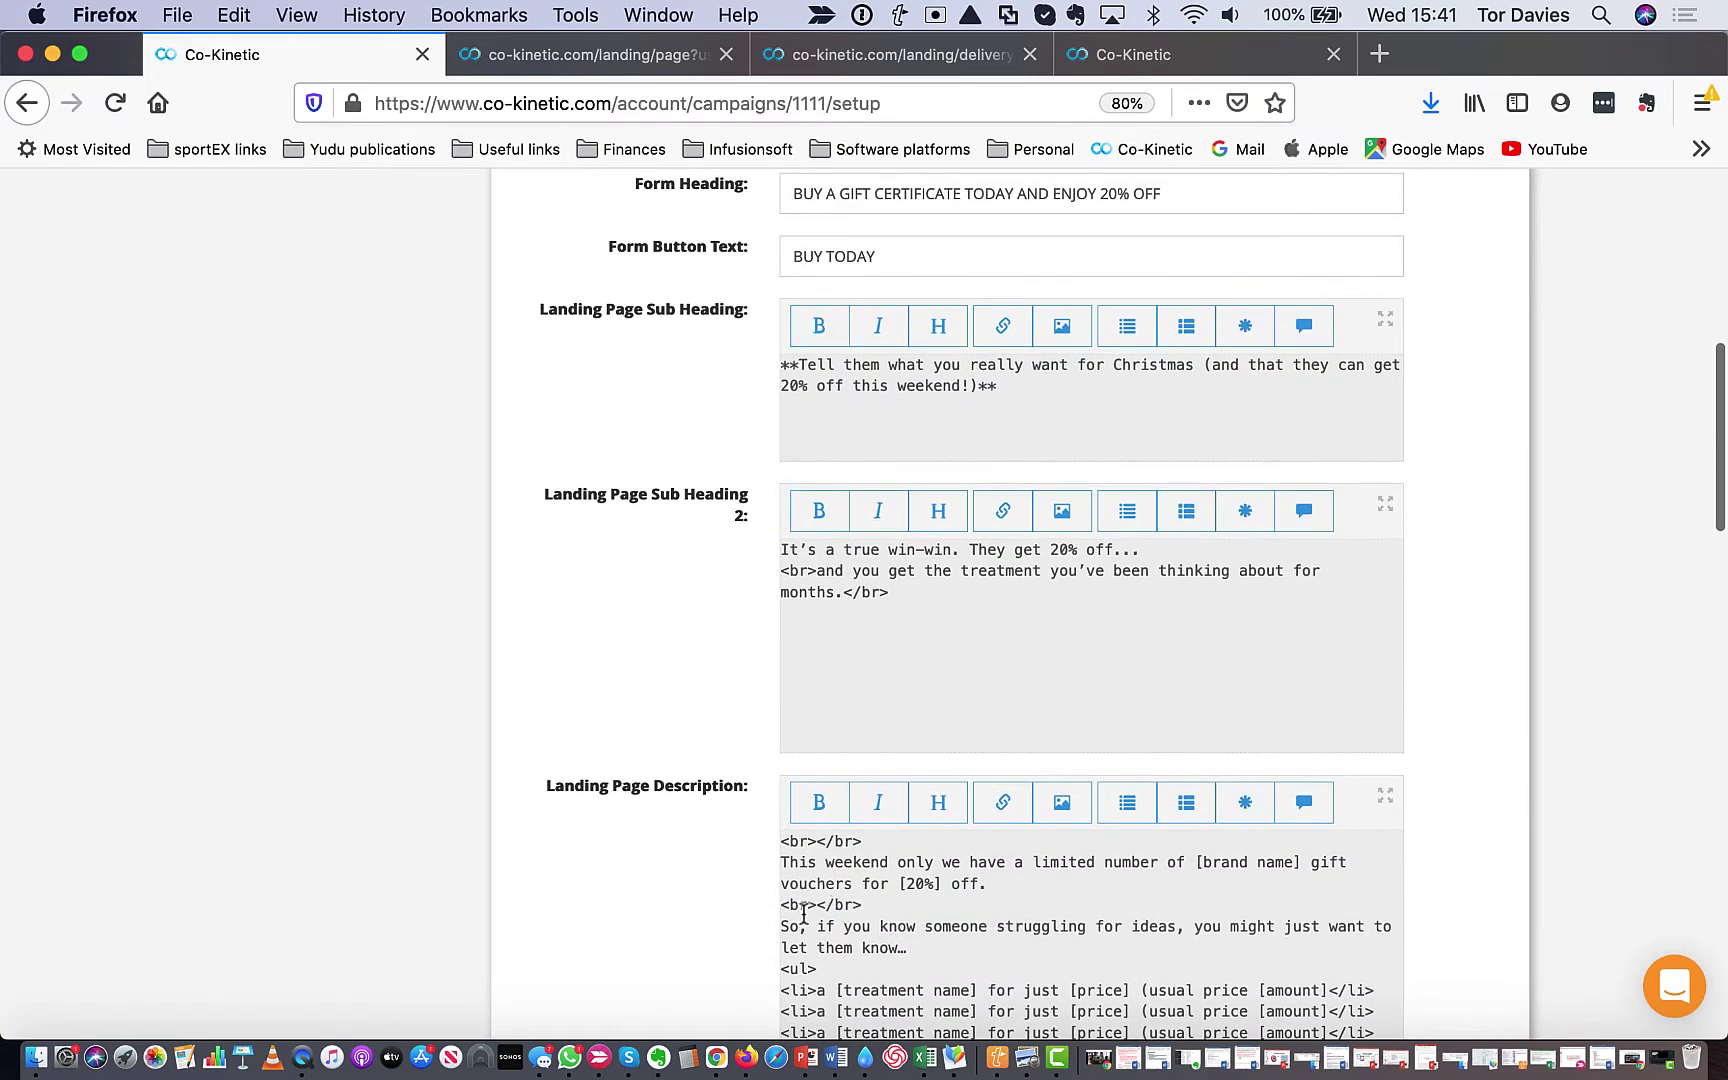
pyautogui.scroll(2, 803, 914)
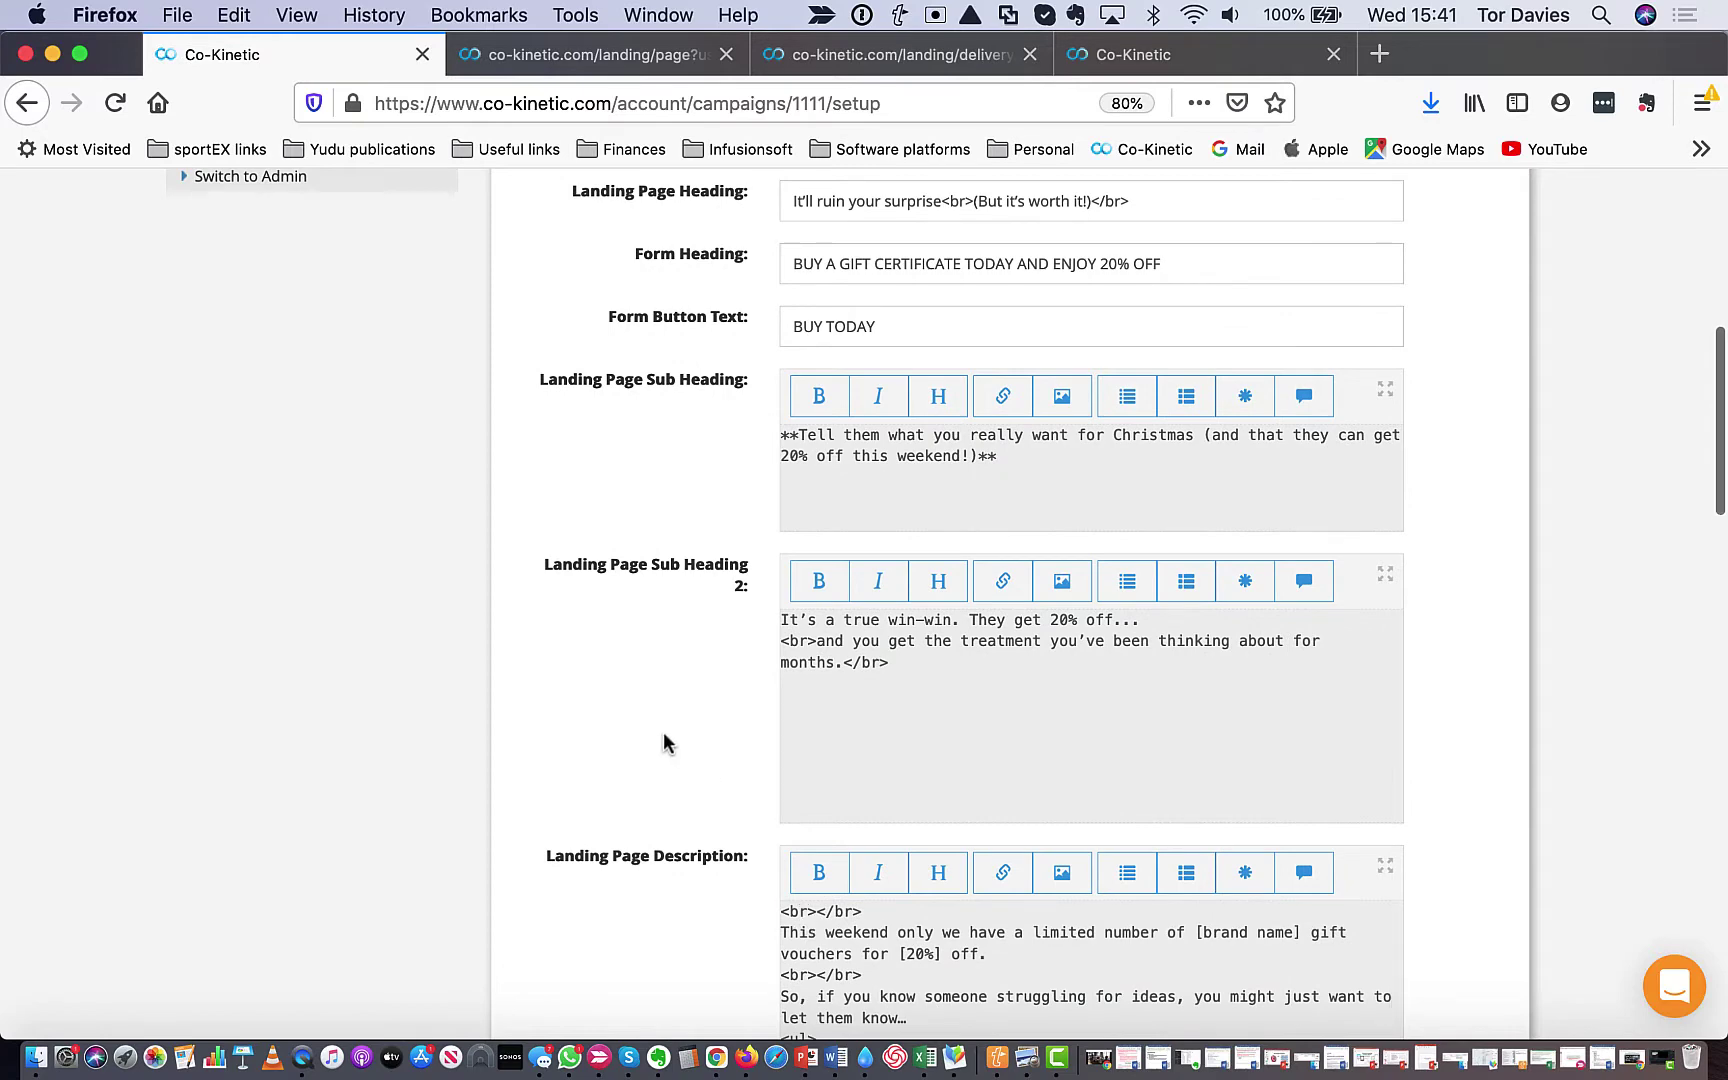
pyautogui.scroll(4, 663, 740)
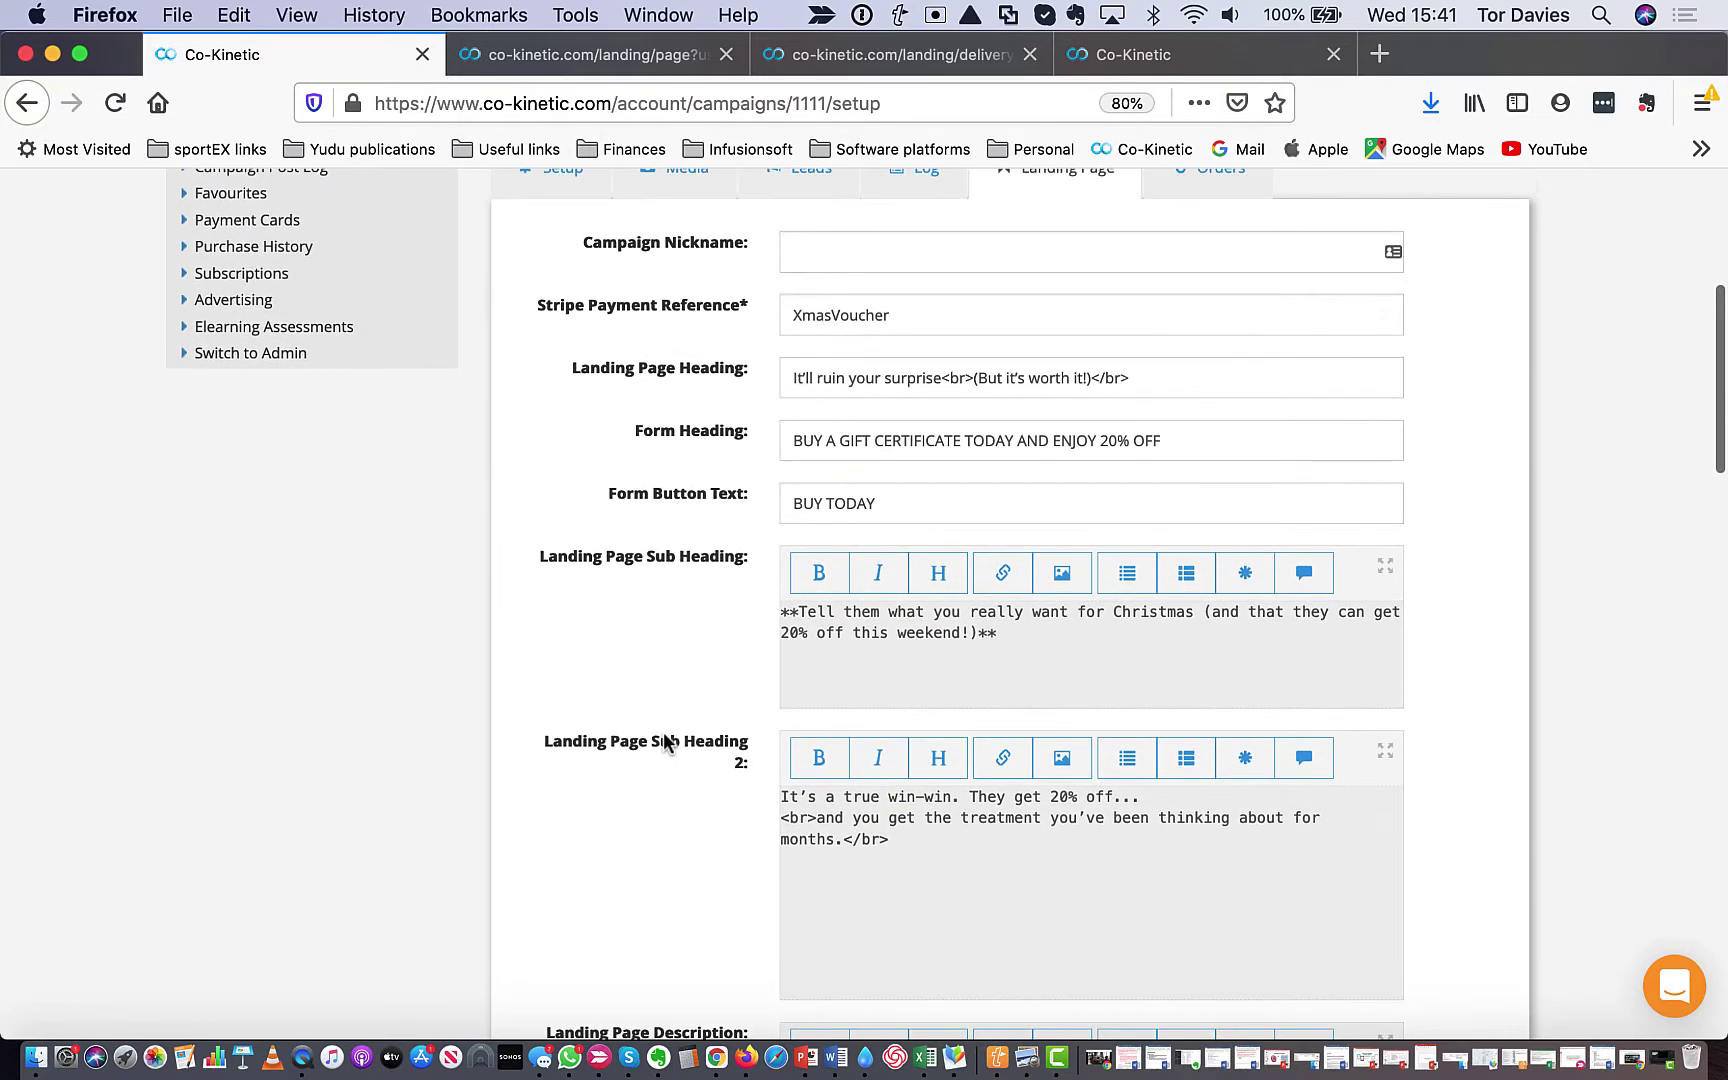
pyautogui.scroll(4, 667, 718)
pyautogui.scroll(1, 667, 707)
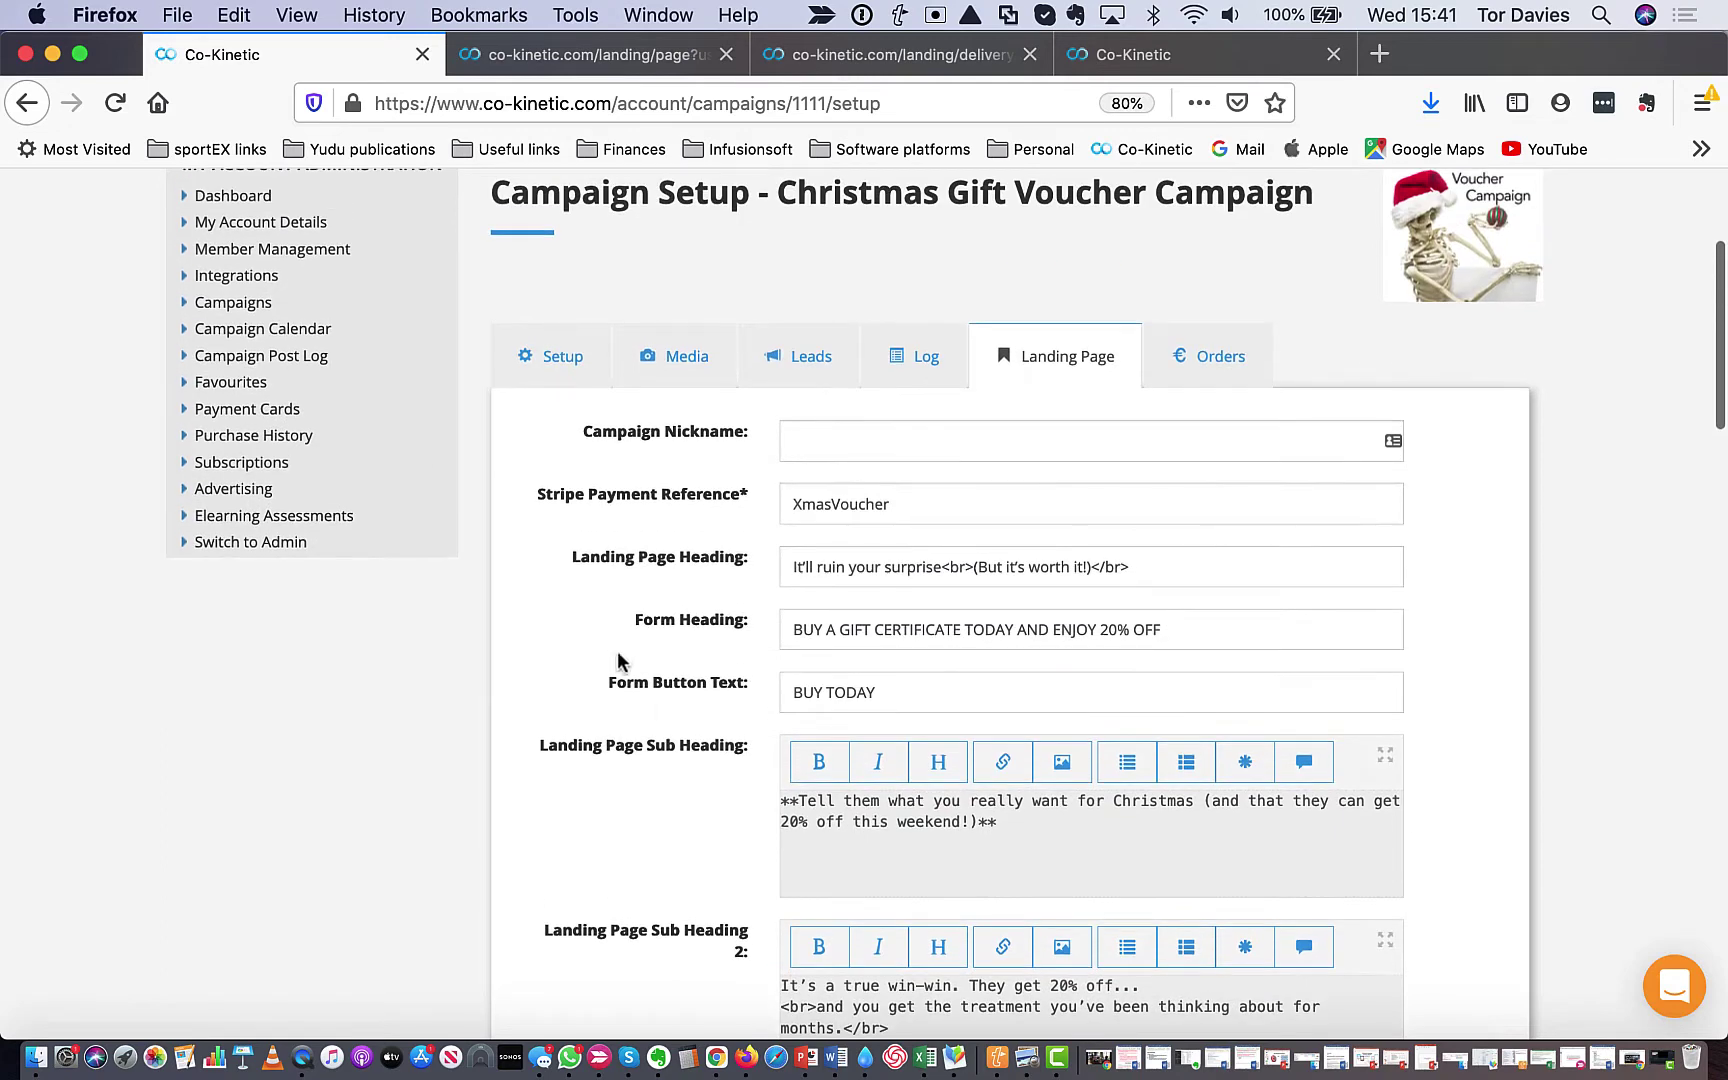
# - Open the Lockdown Liberation Day Voucher Campaign from the campaigns list and show its landing page settings
pyautogui.click(246, 310)
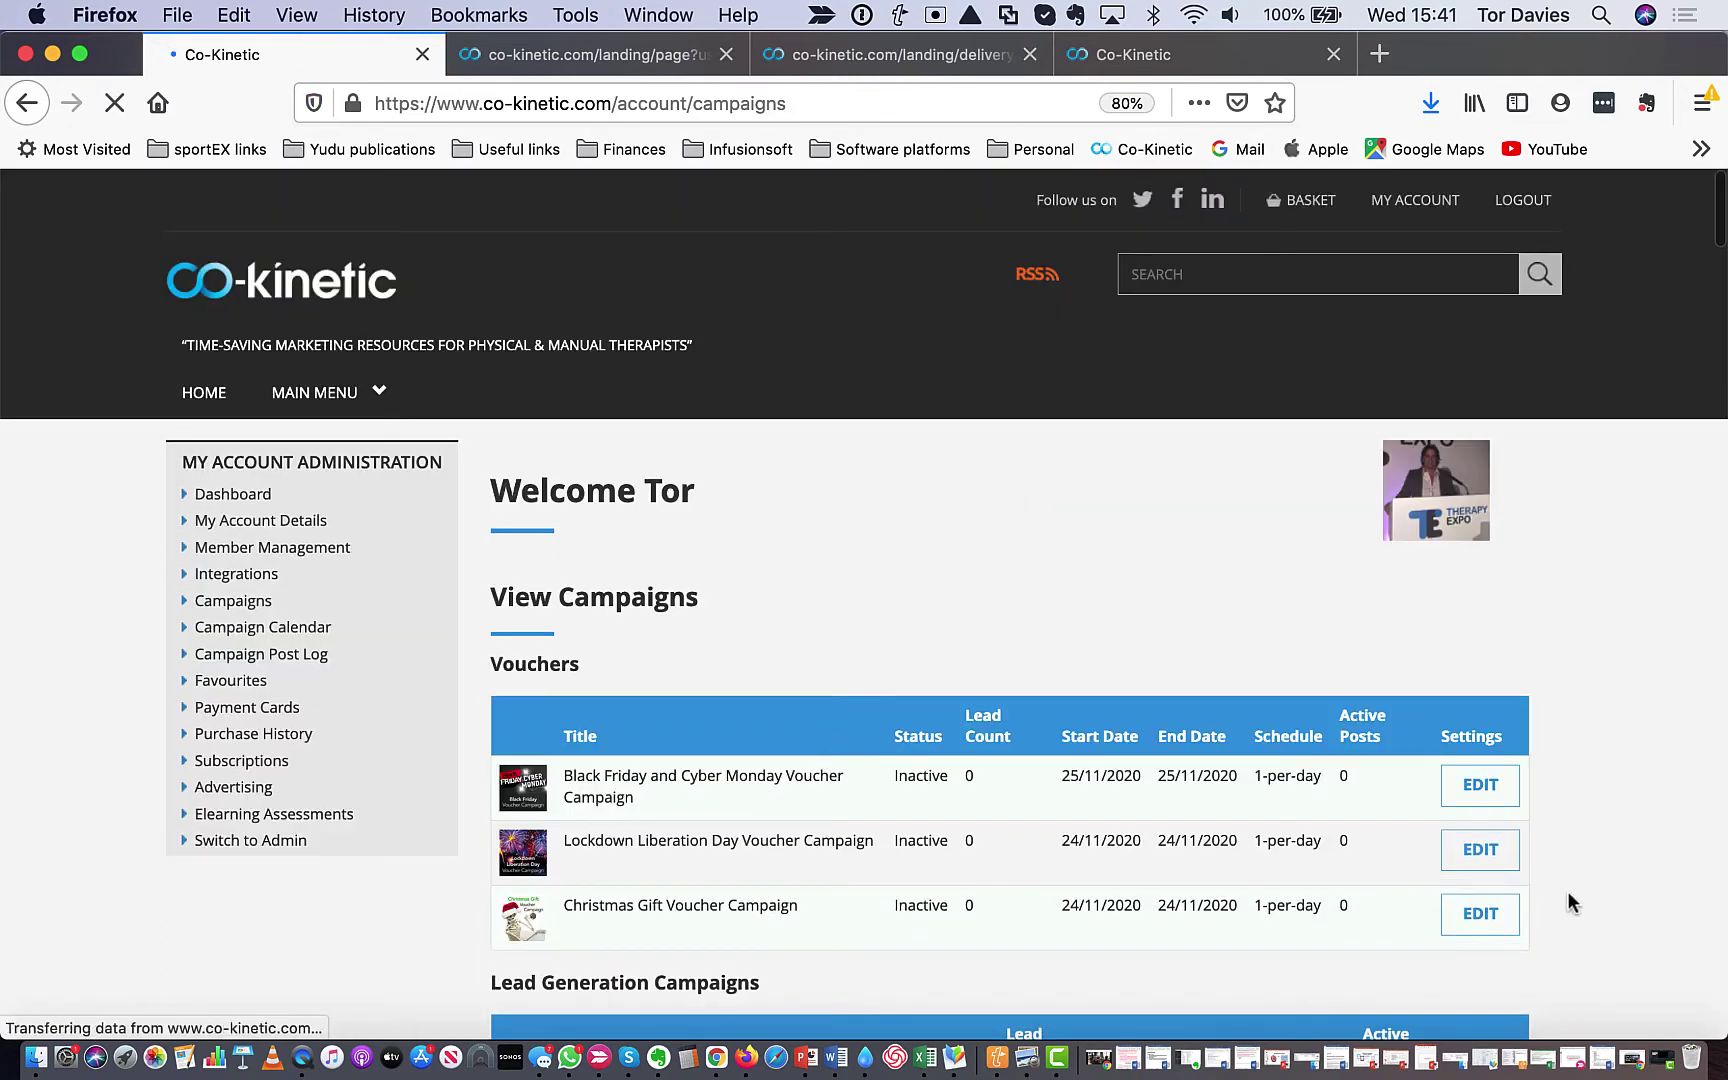
pyautogui.click(1482, 851)
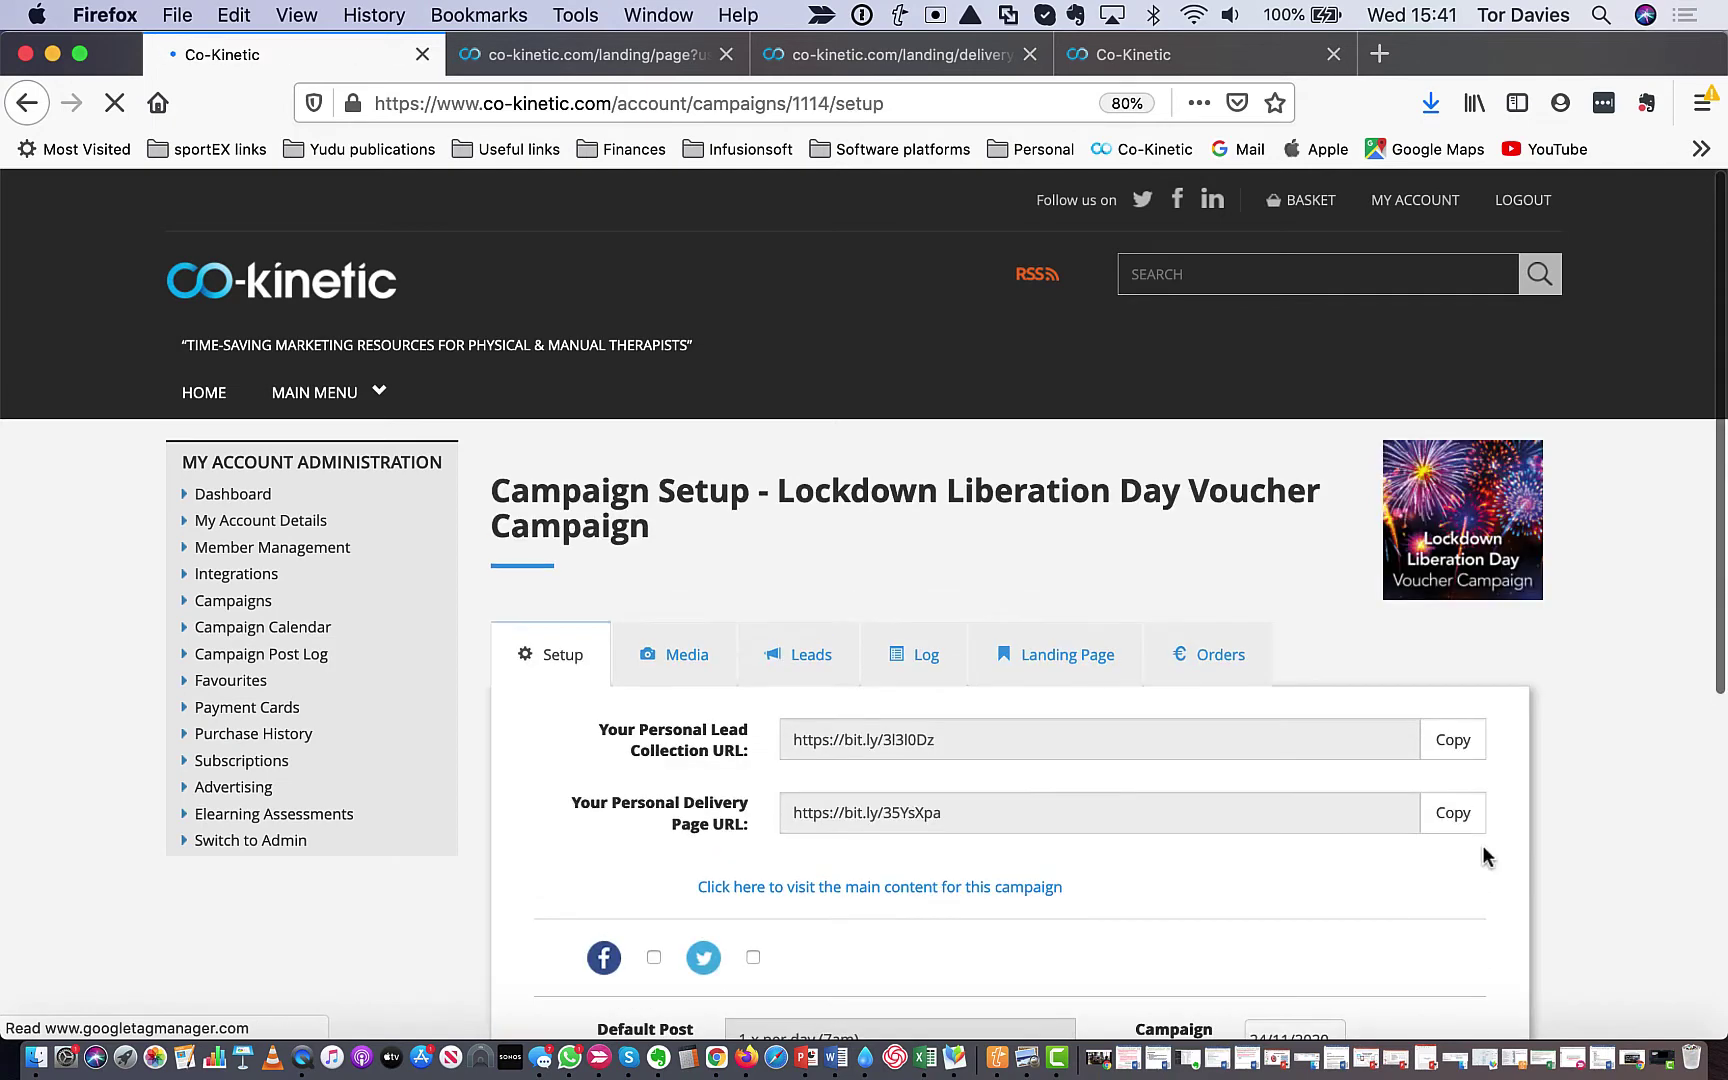
pyautogui.click(1065, 654)
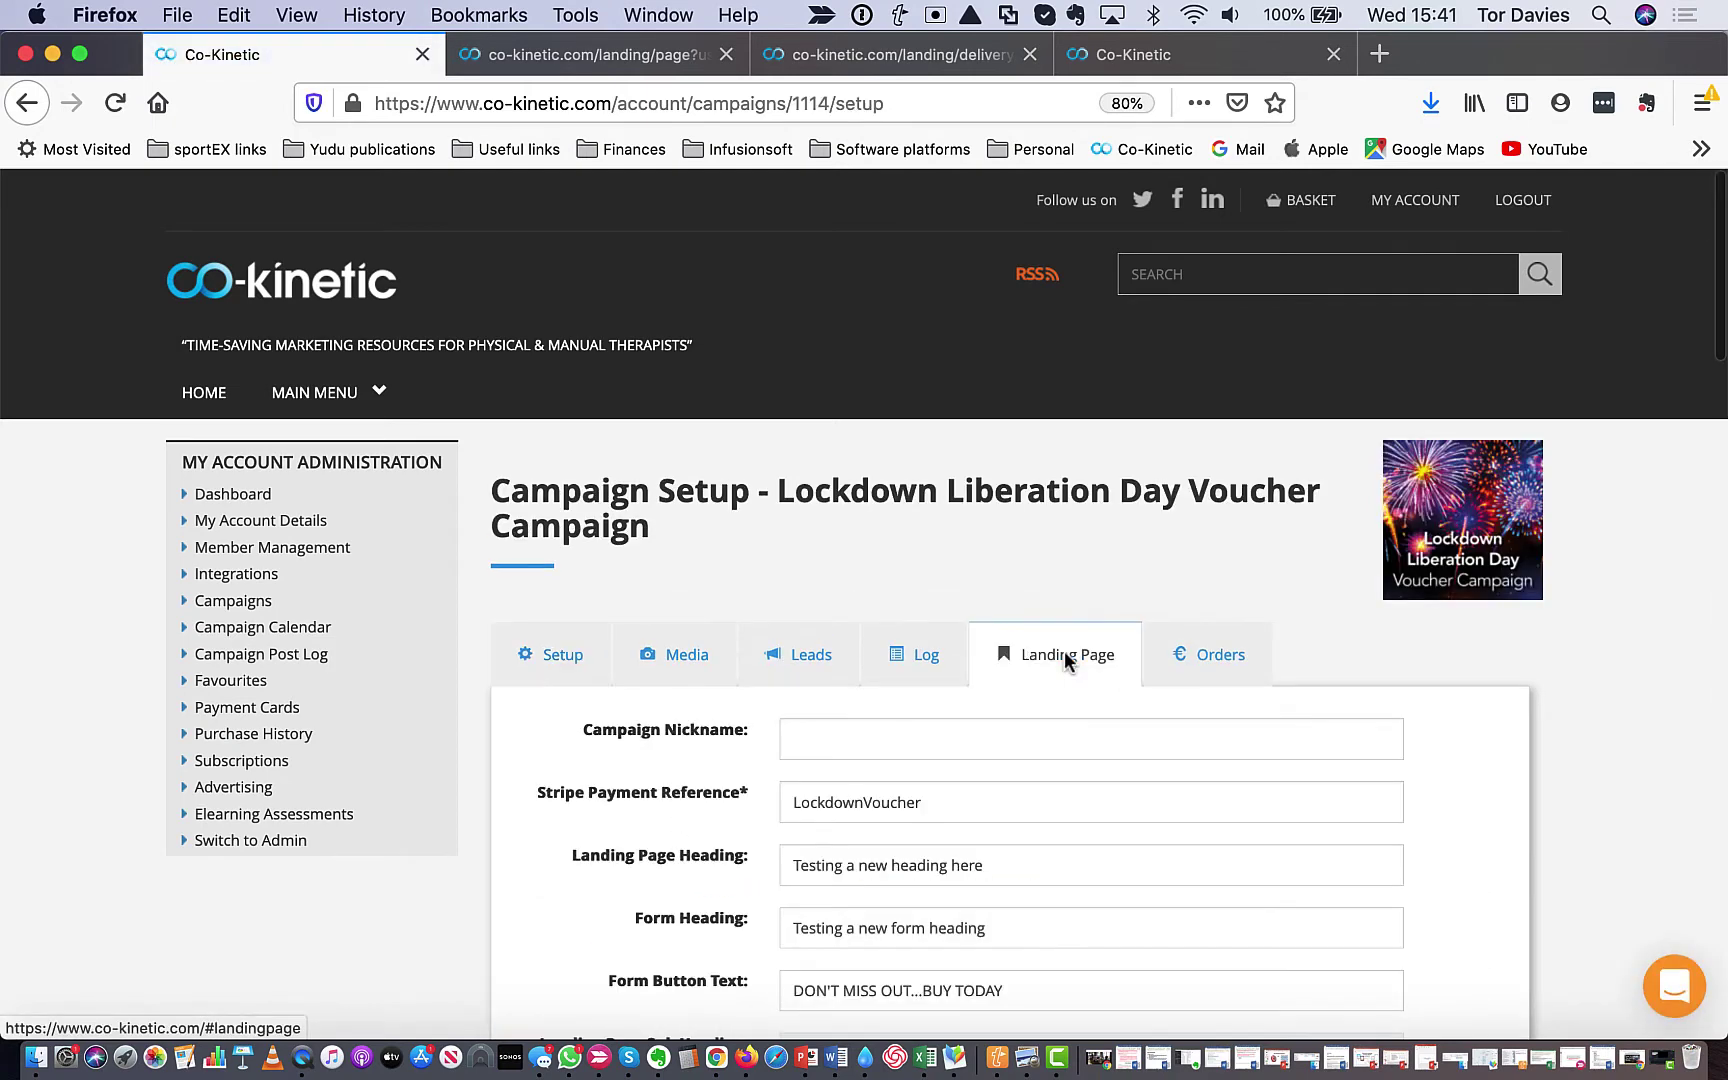
pyautogui.scroll(-3, 1064, 649)
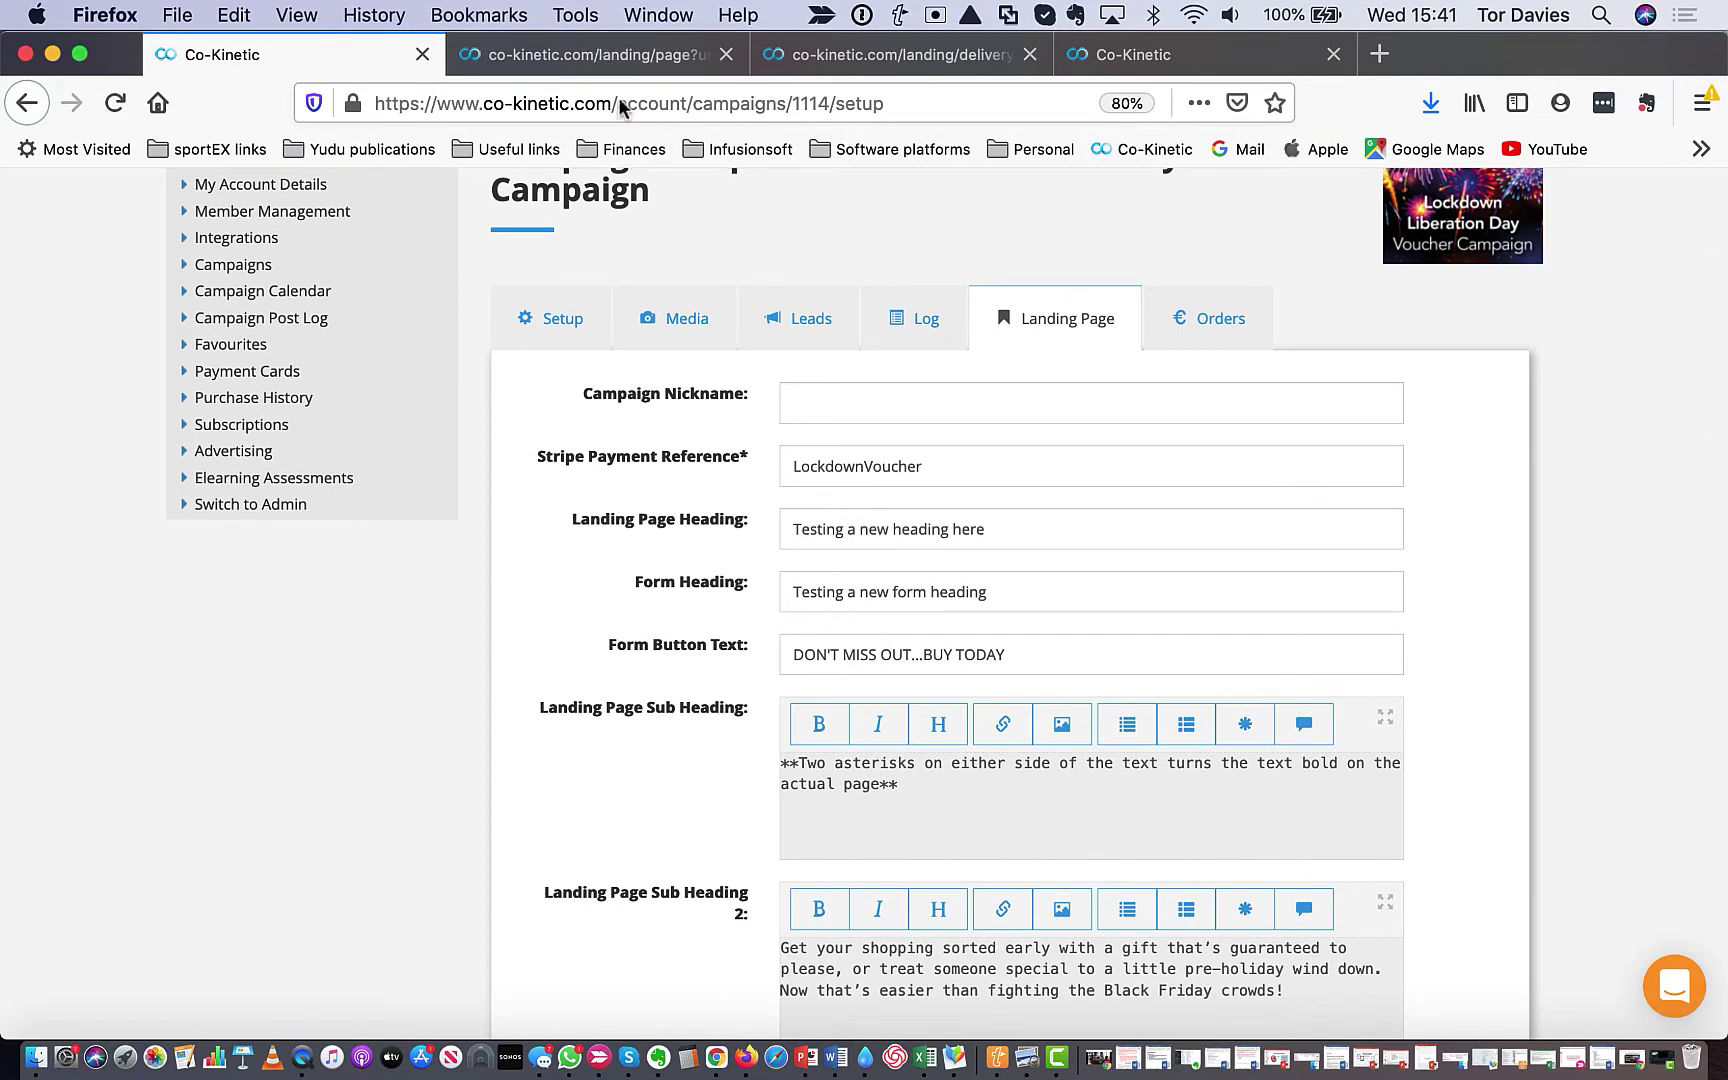
# - Copy the Lockdown campaign's personal lead collection URL and load it in the browser tab showing the Christmas landing page
pyautogui.click(565, 326)
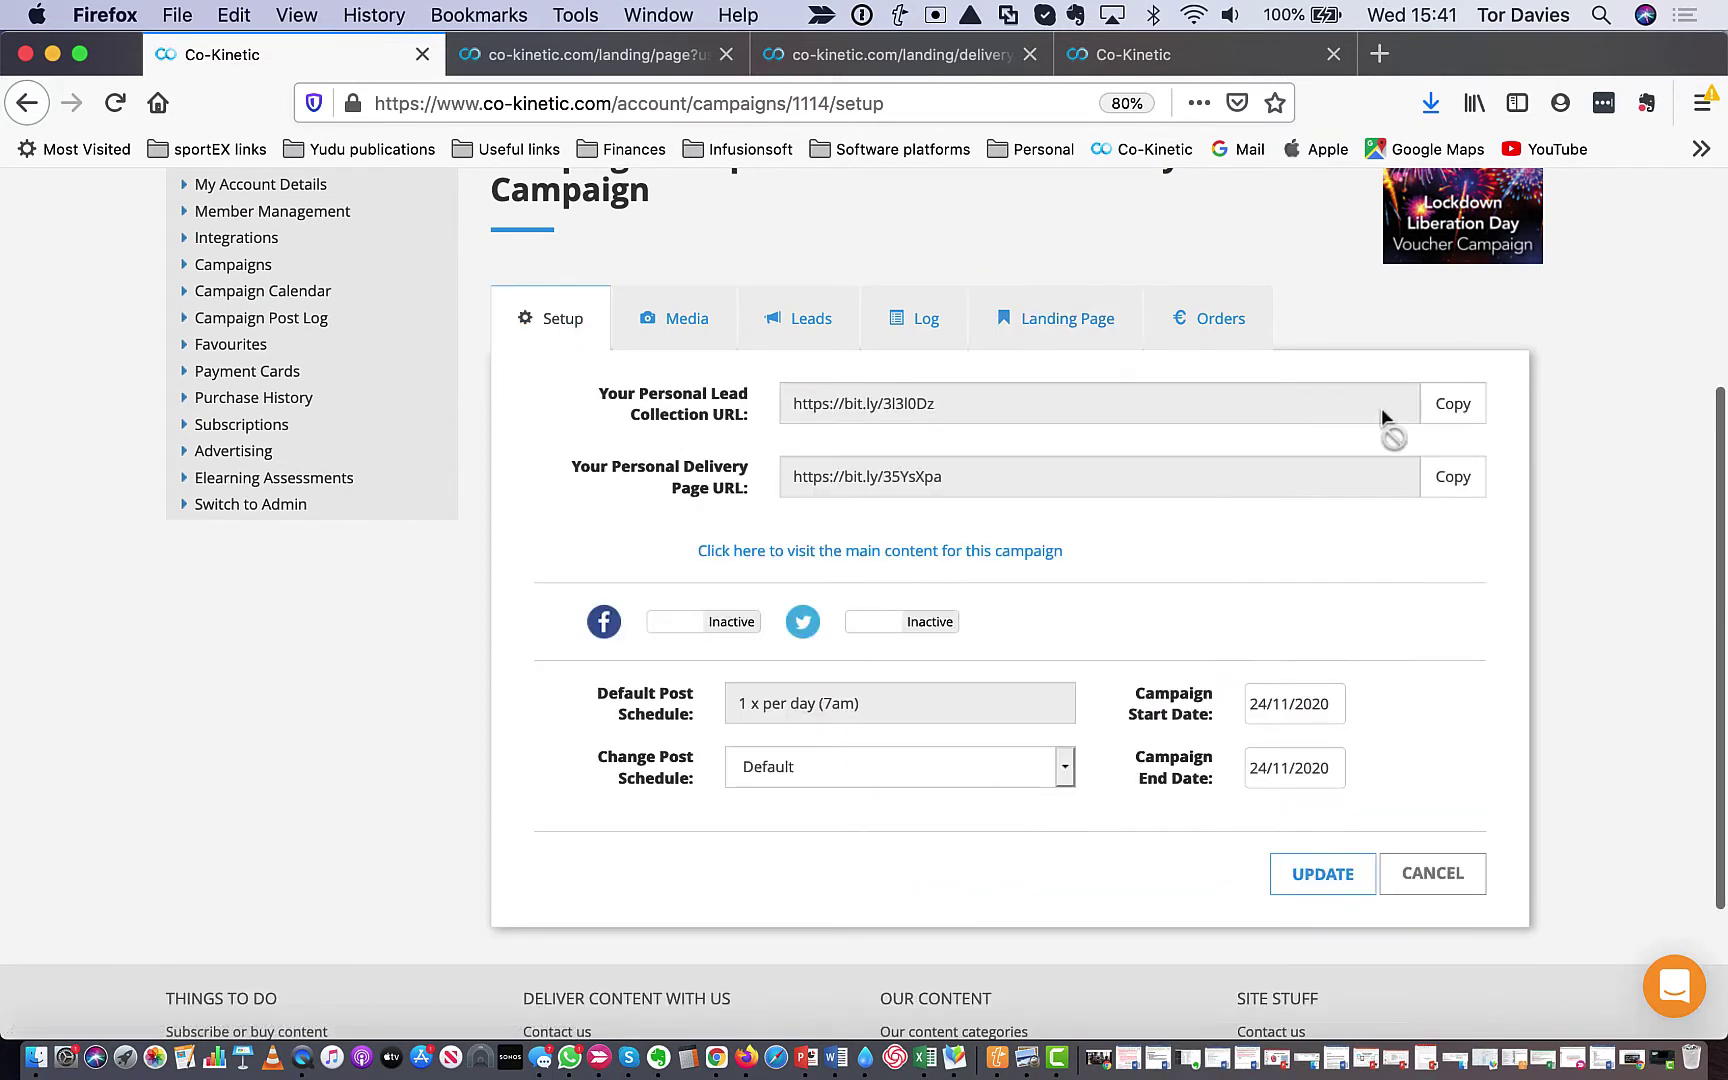
pyautogui.click(1446, 418)
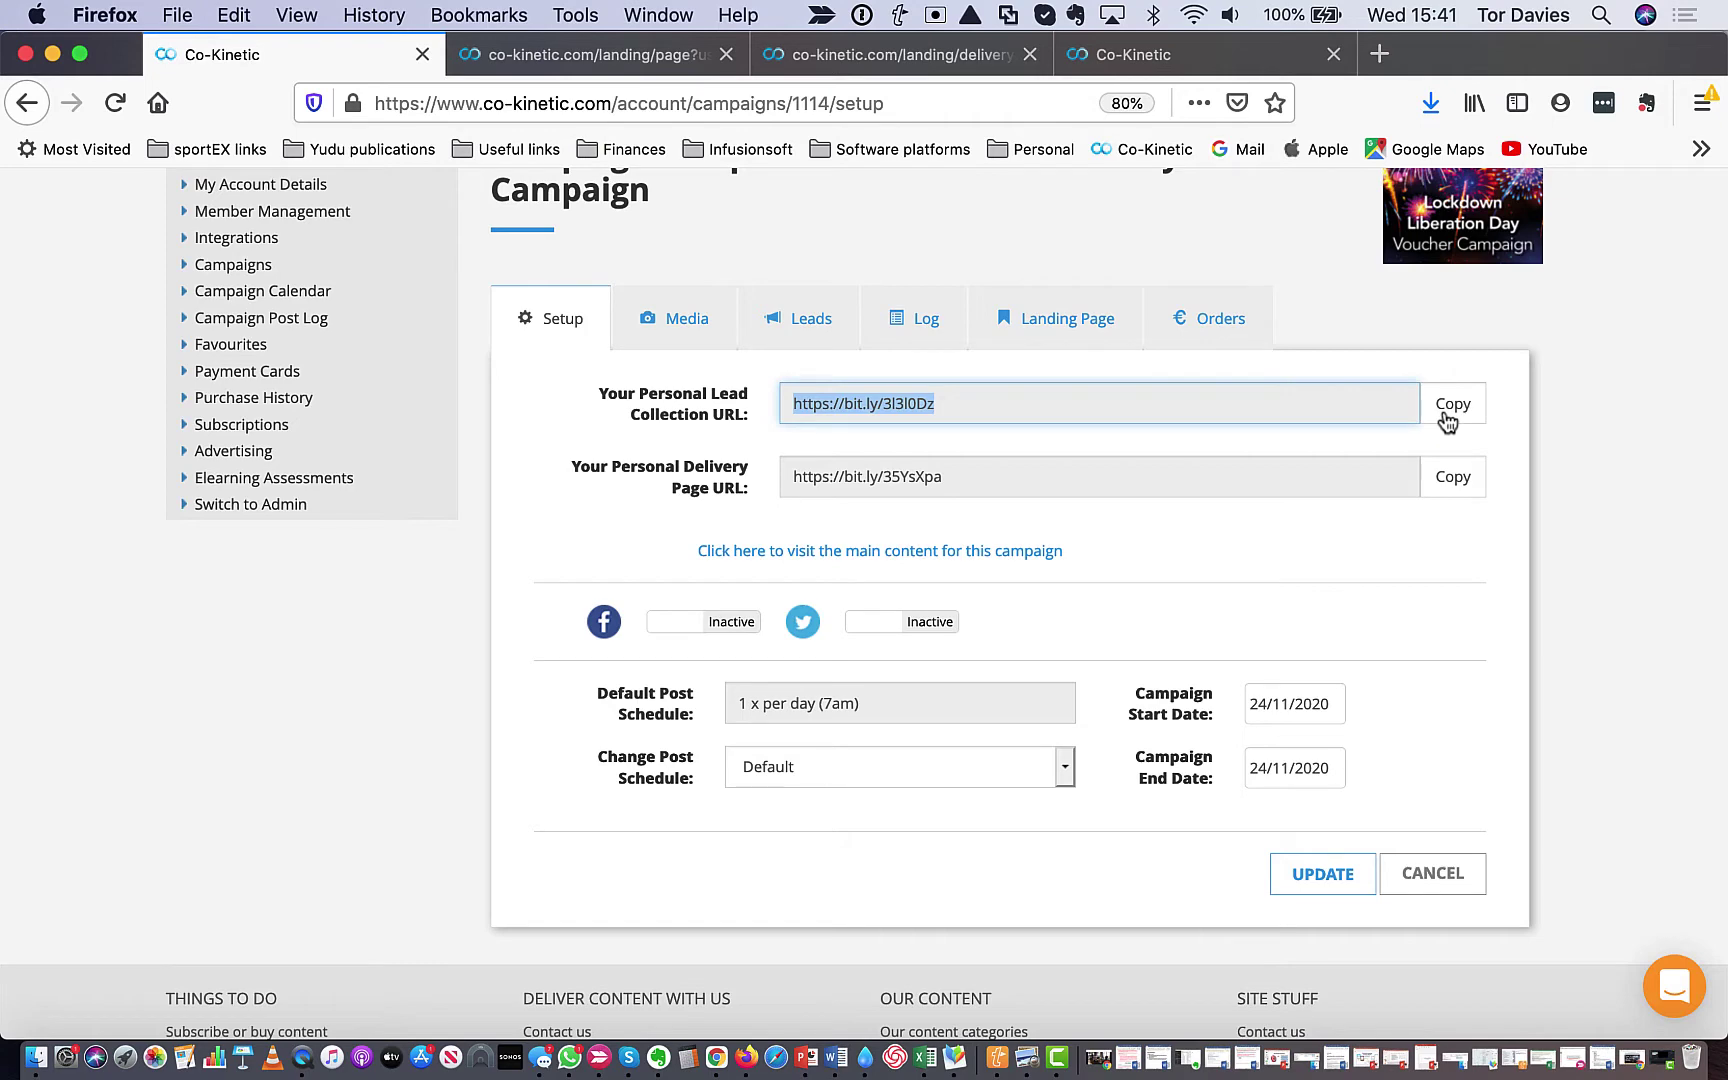
pyautogui.click(593, 58)
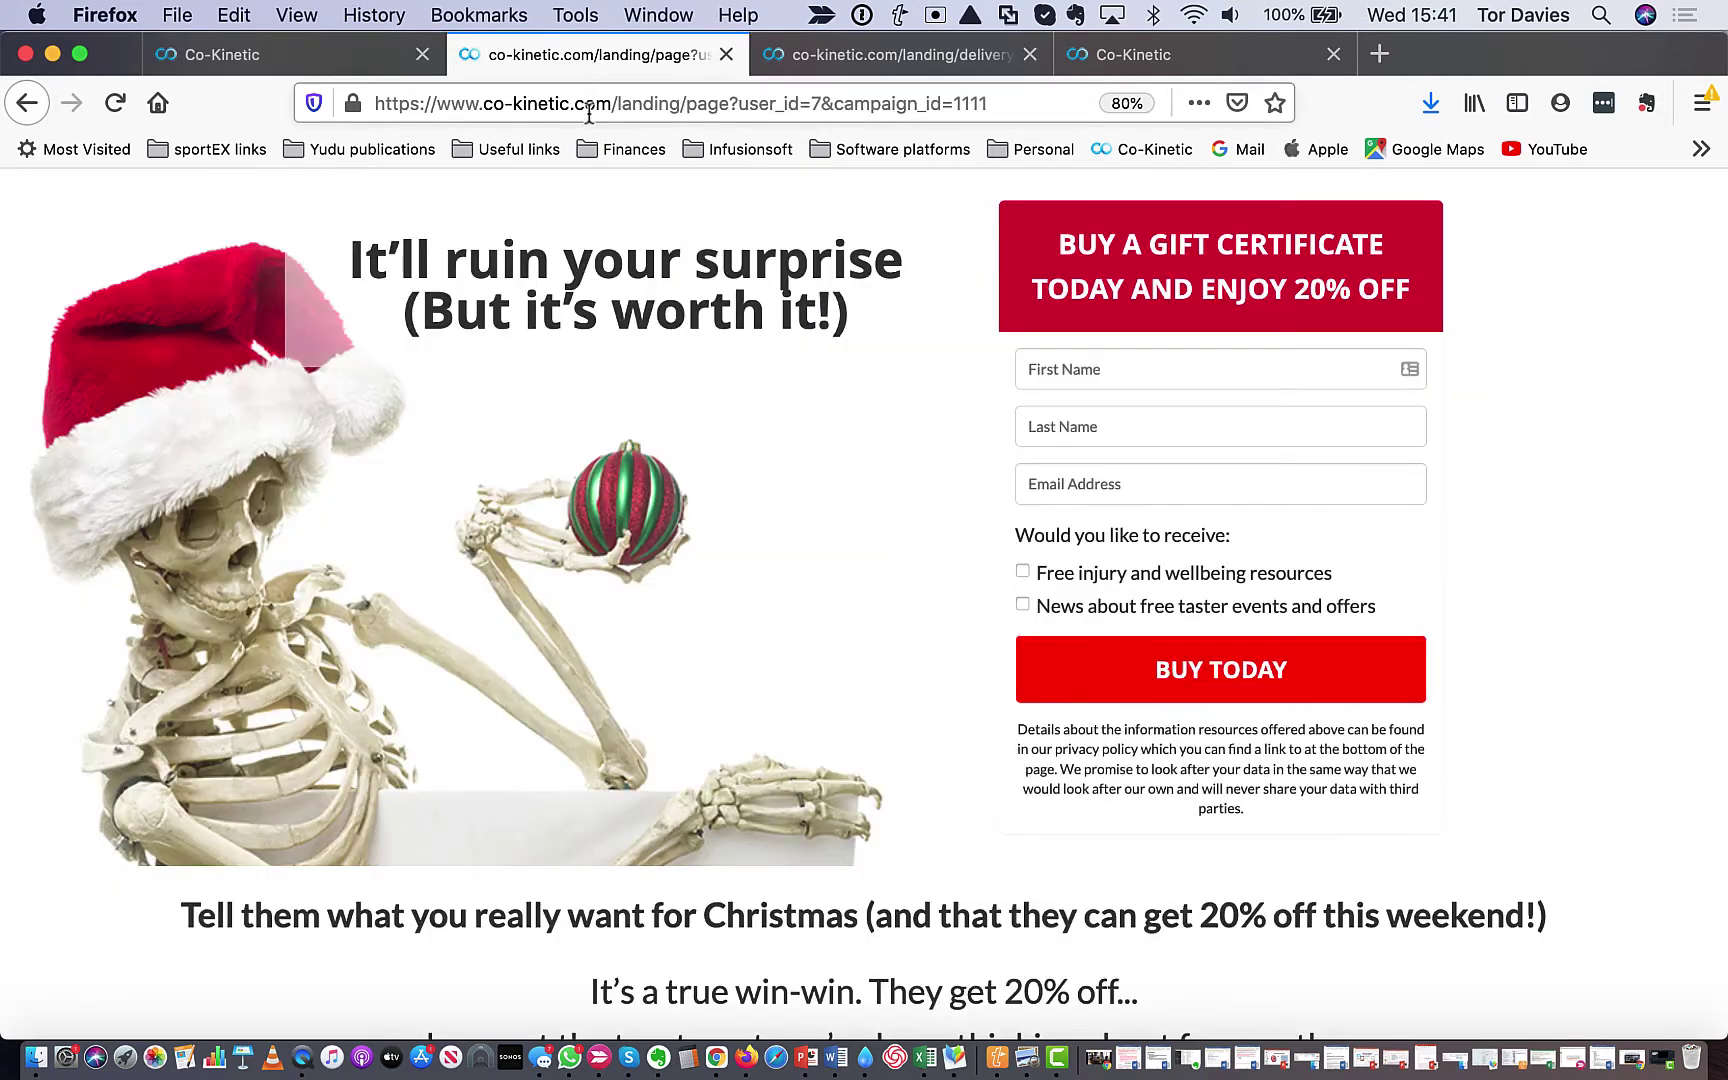
pyautogui.click(589, 103)
pyautogui.press('super+v')
pyautogui.press('Return')
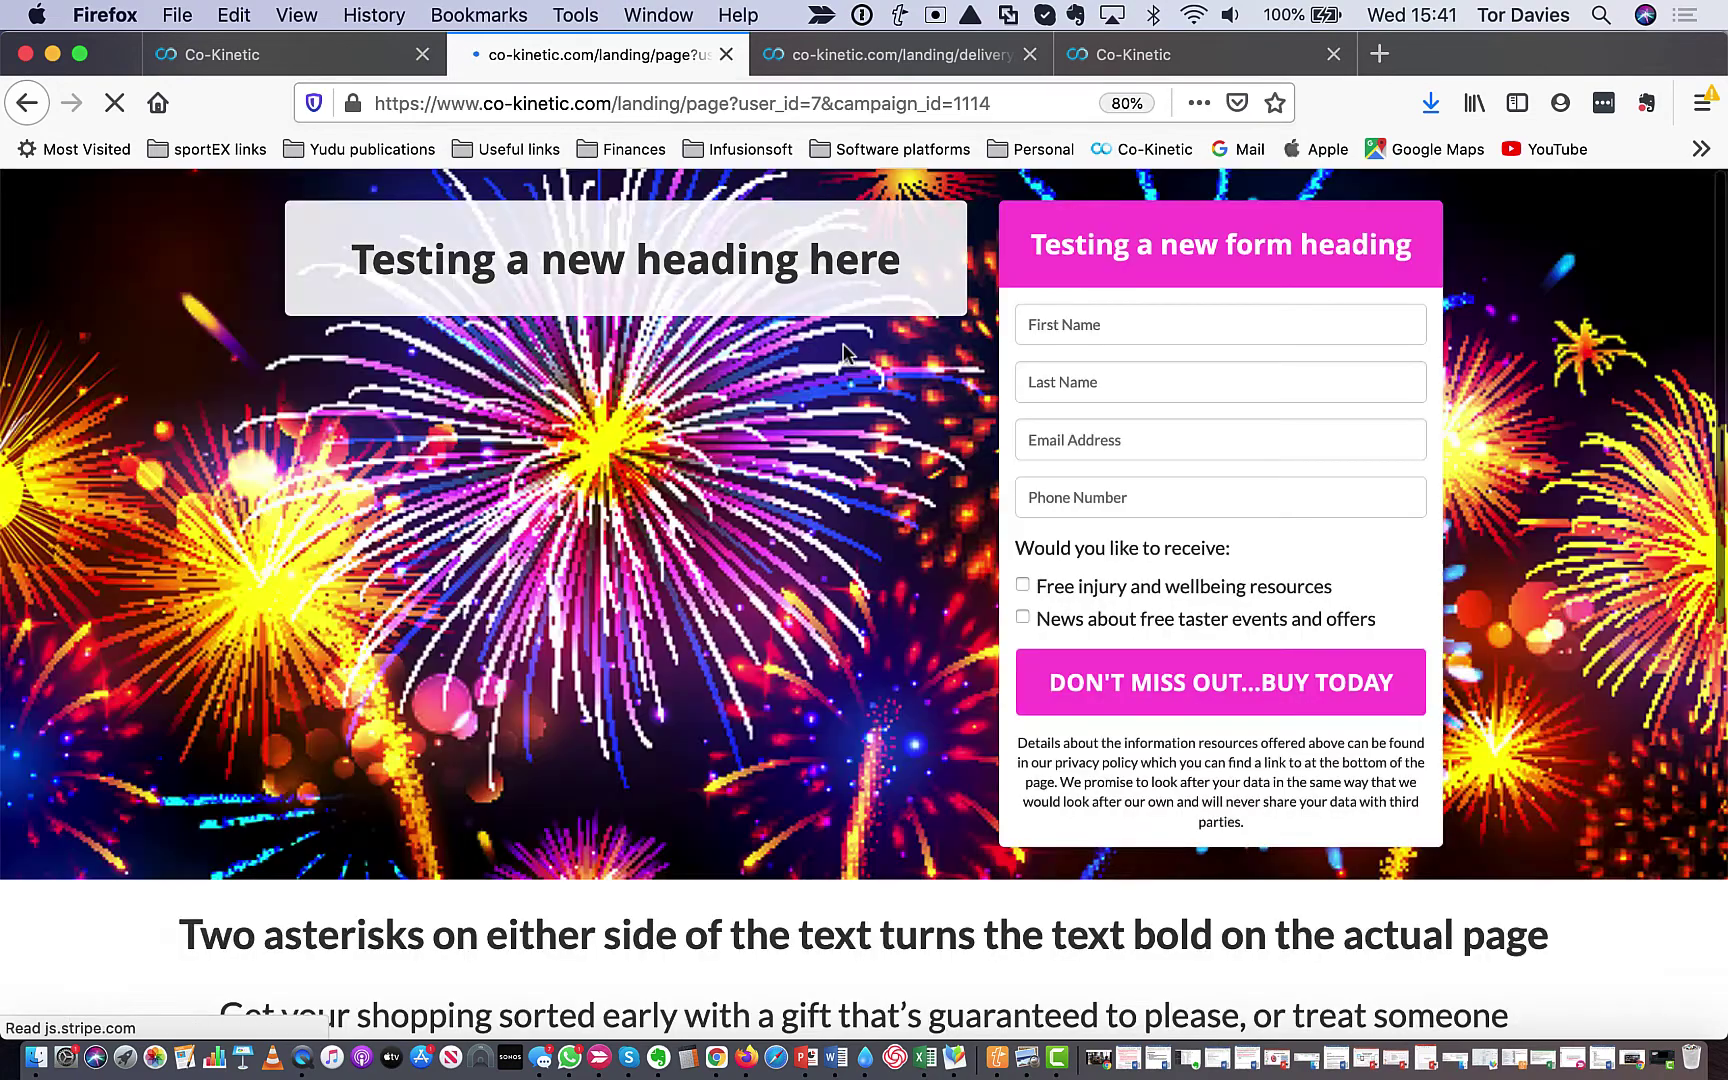
pyautogui.scroll(-1, 810, 495)
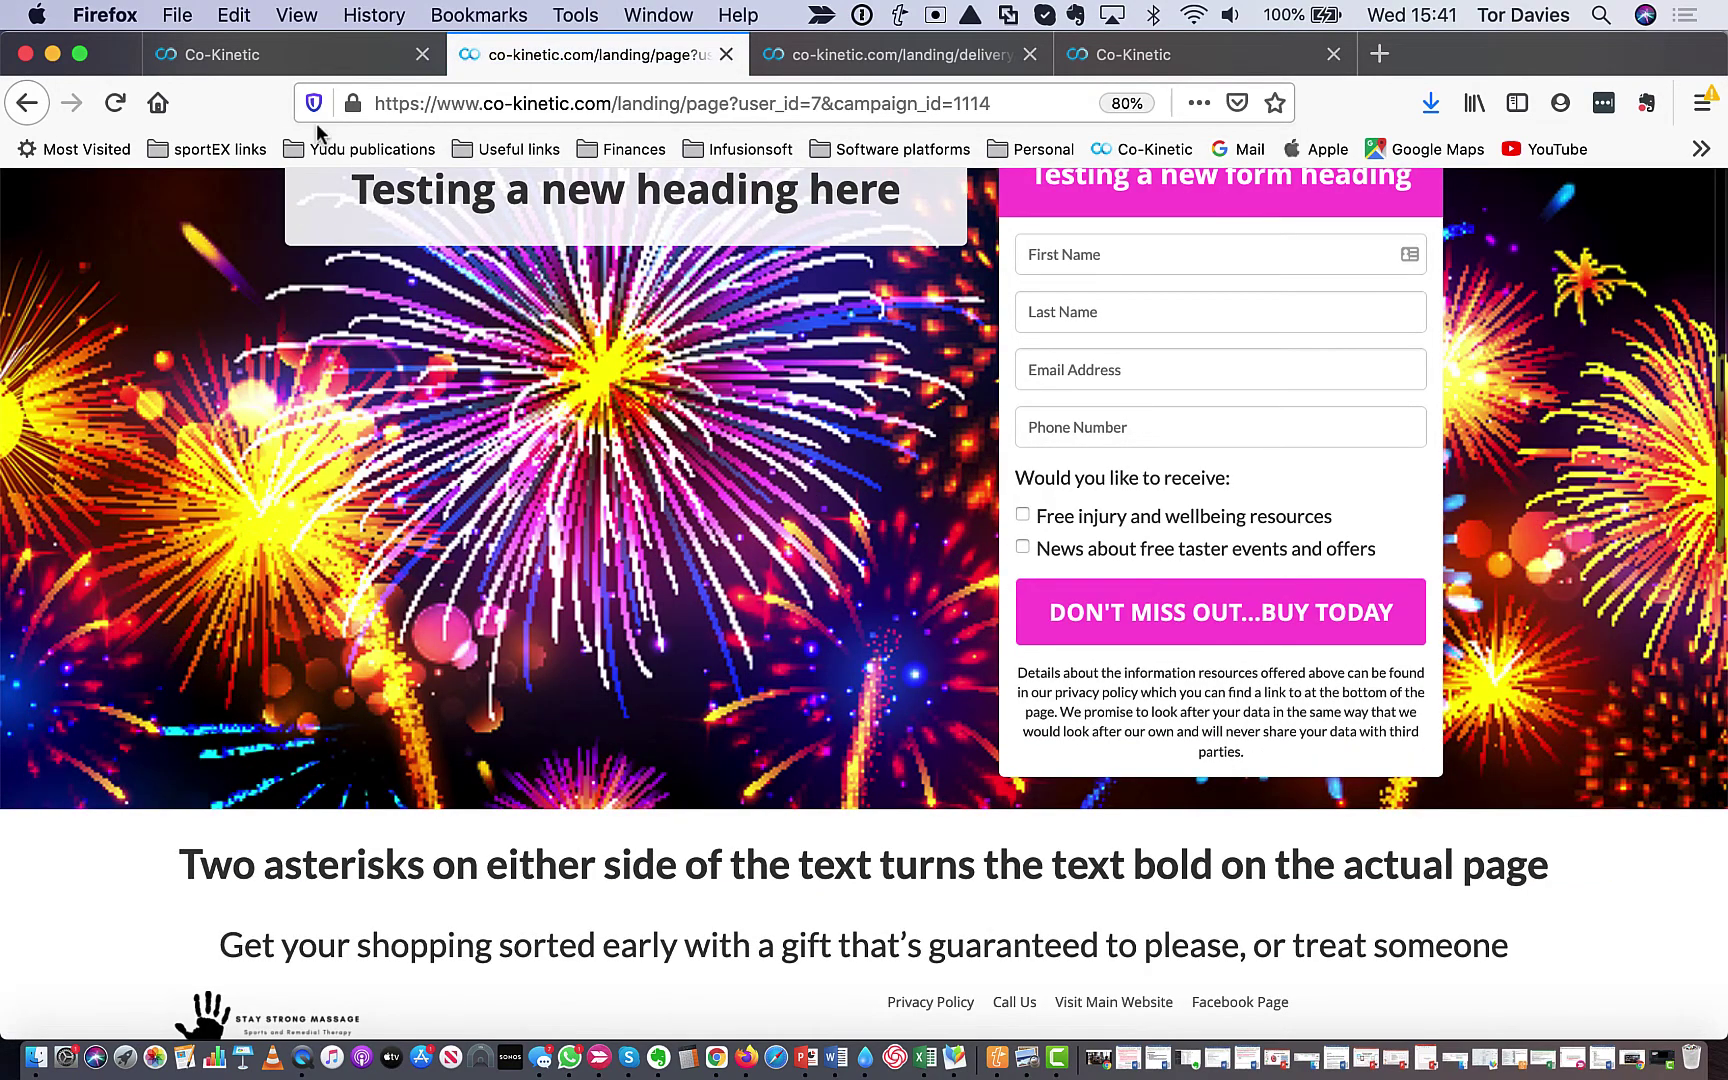
# - Return to the Lockdown Liberation Day campaign setup and show its landing page settings
pyautogui.click(266, 68)
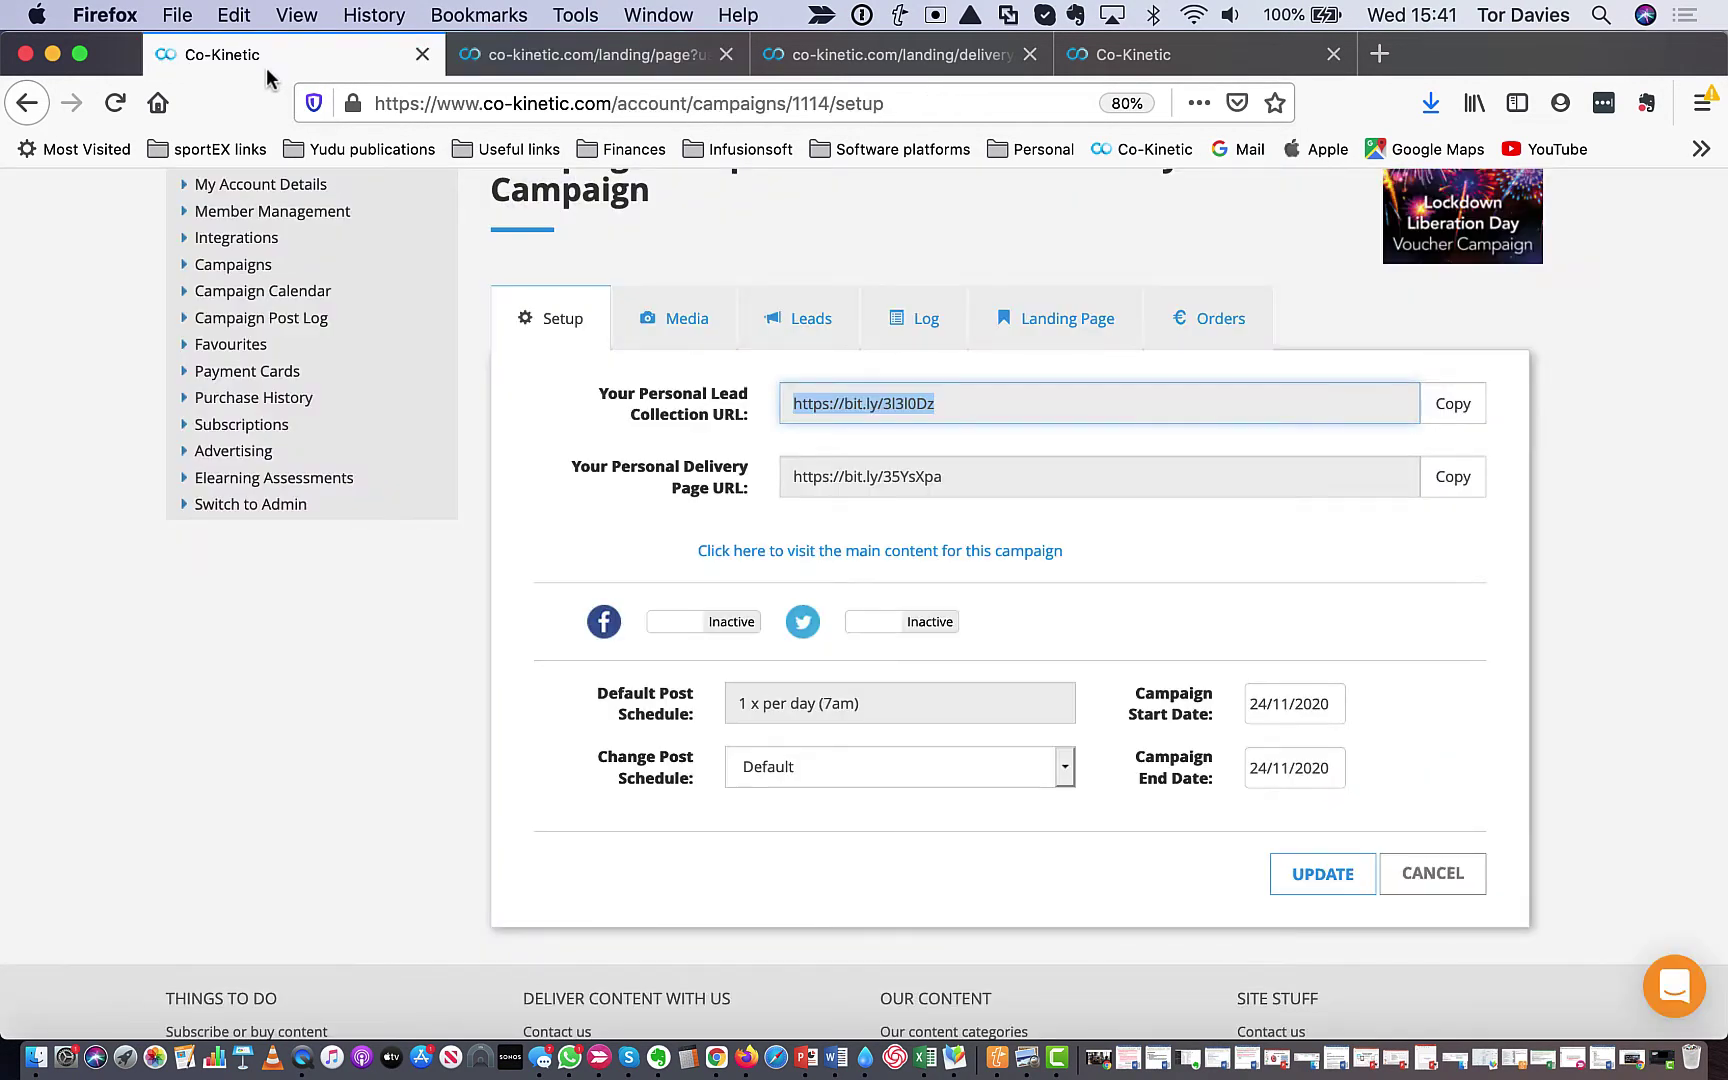
pyautogui.click(1021, 335)
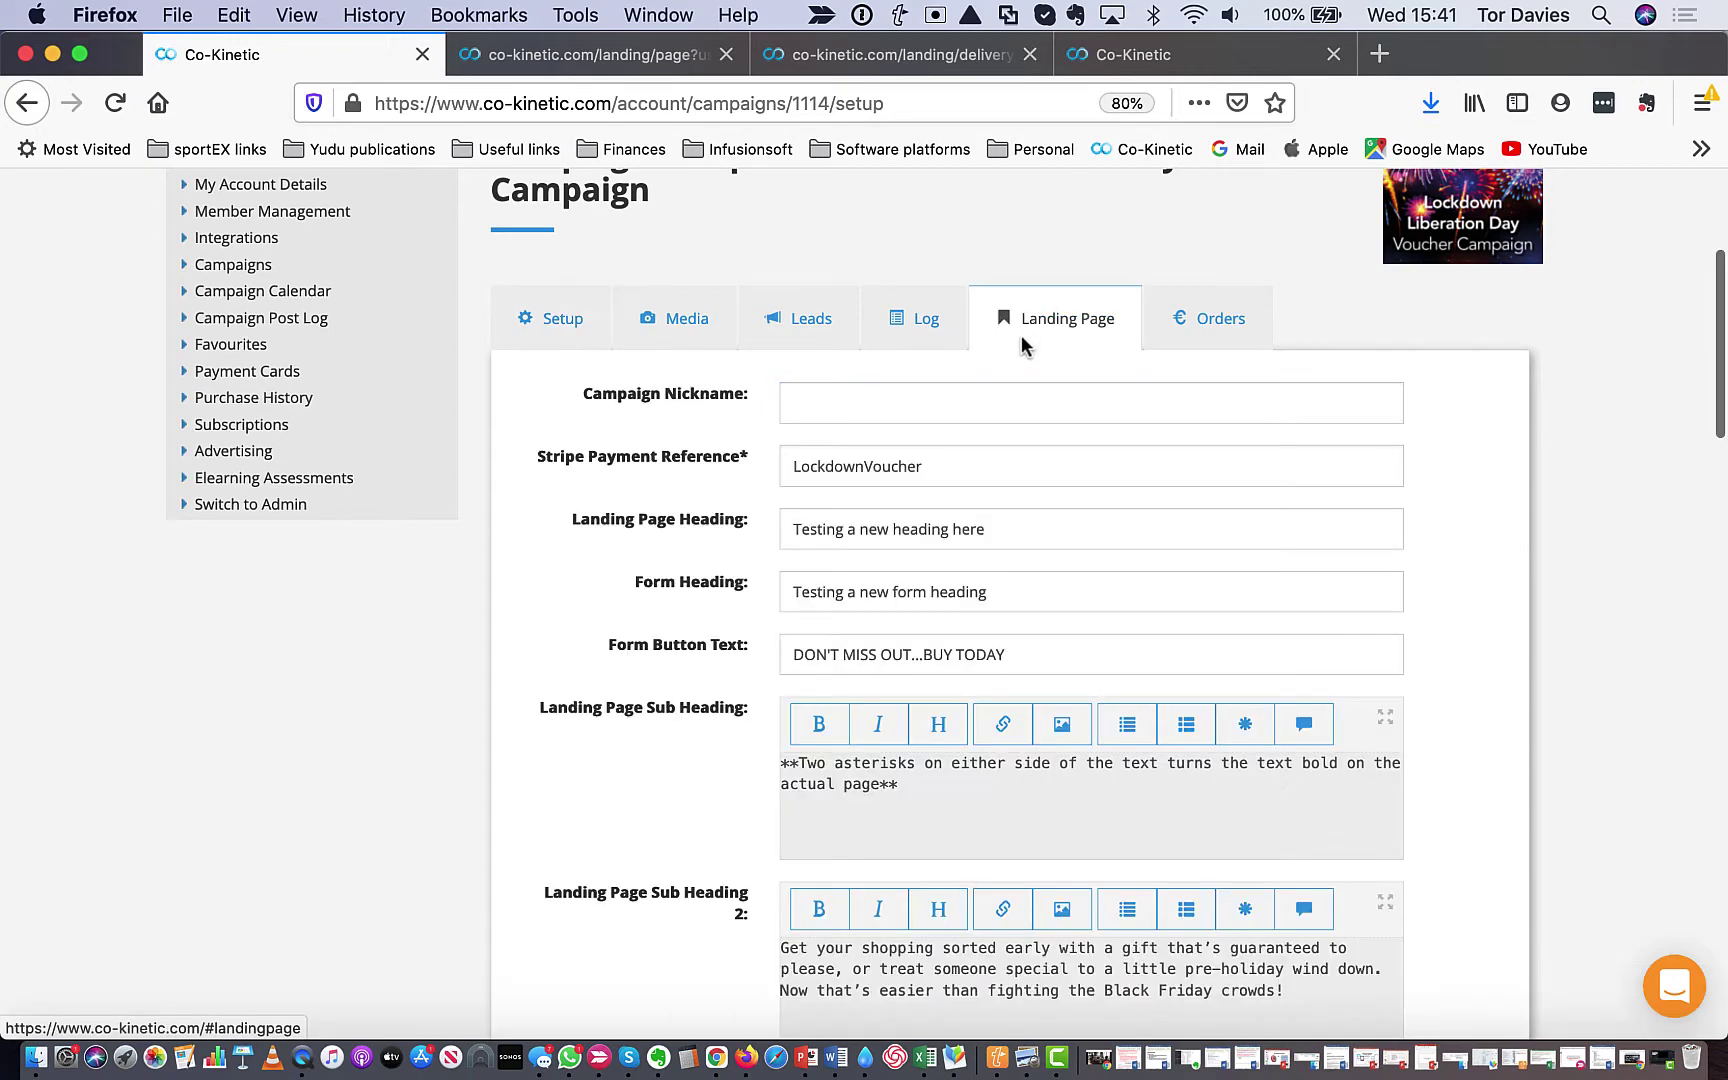
# - Copy the Lockdown campaign's personal delivery page URL and load it in the browser tab showing the Christmas delivery page
pyautogui.click(548, 322)
pyautogui.click(1449, 480)
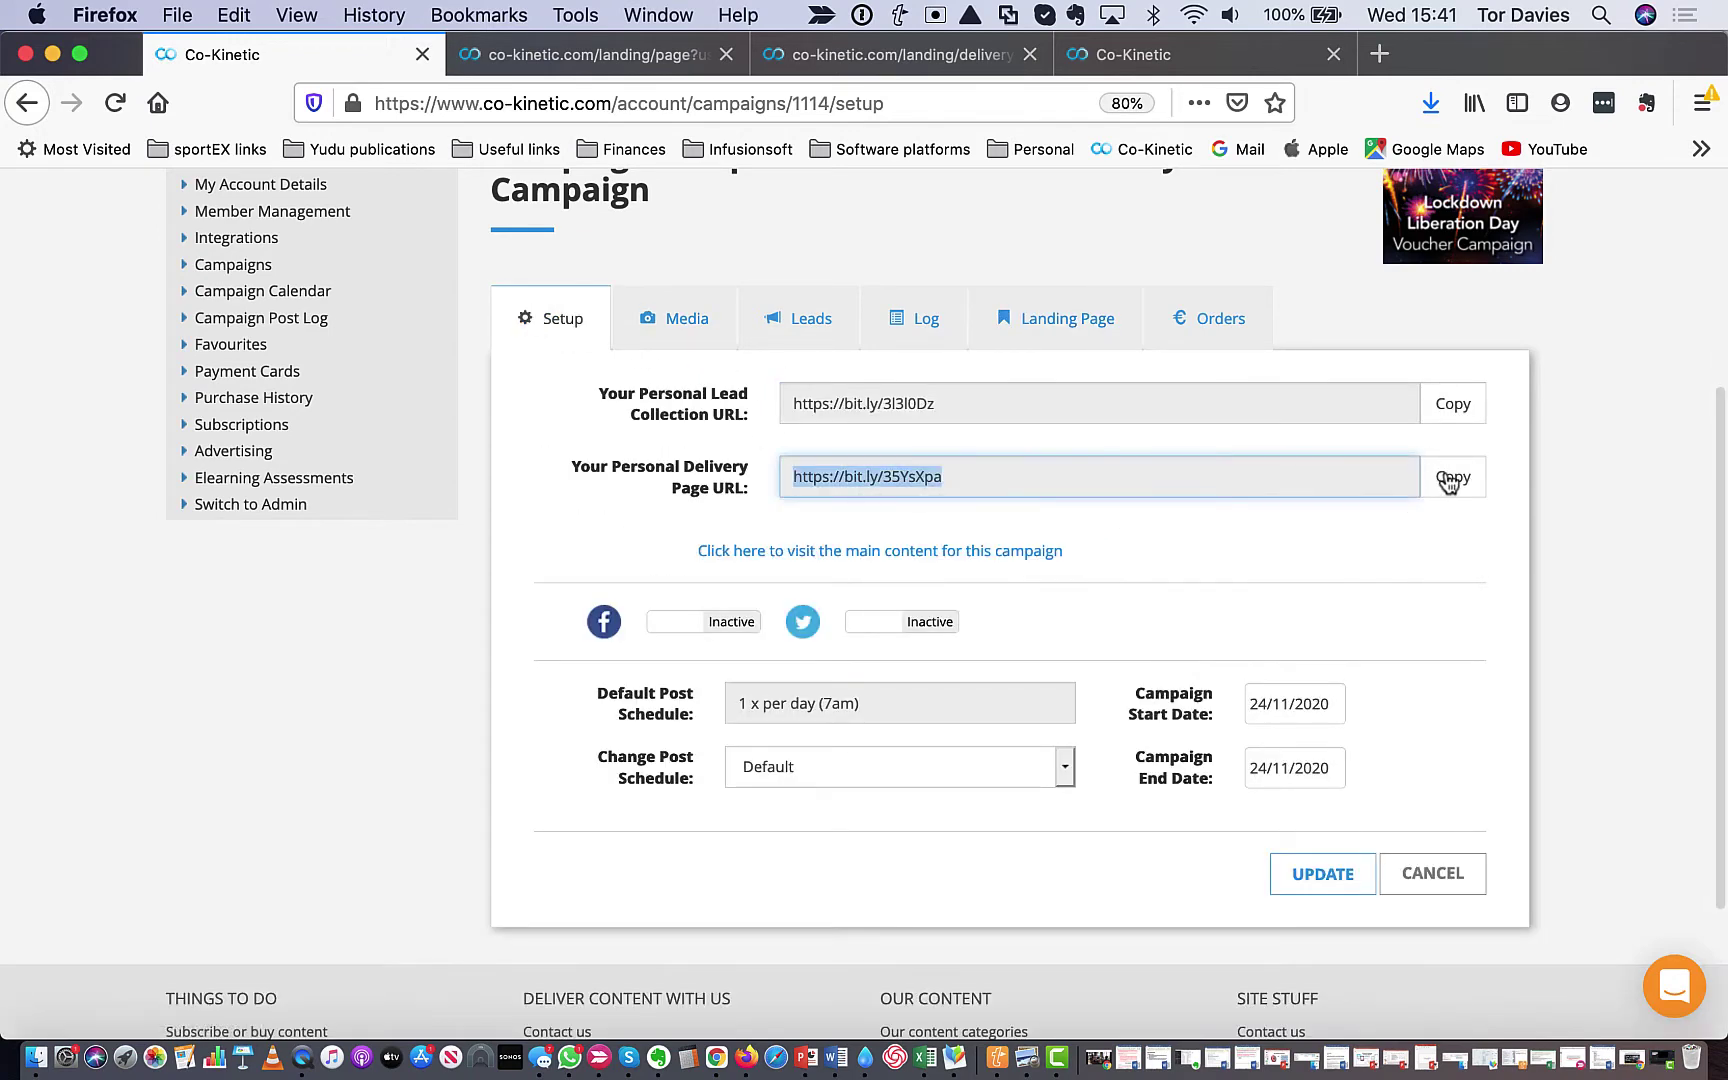
pyautogui.click(886, 58)
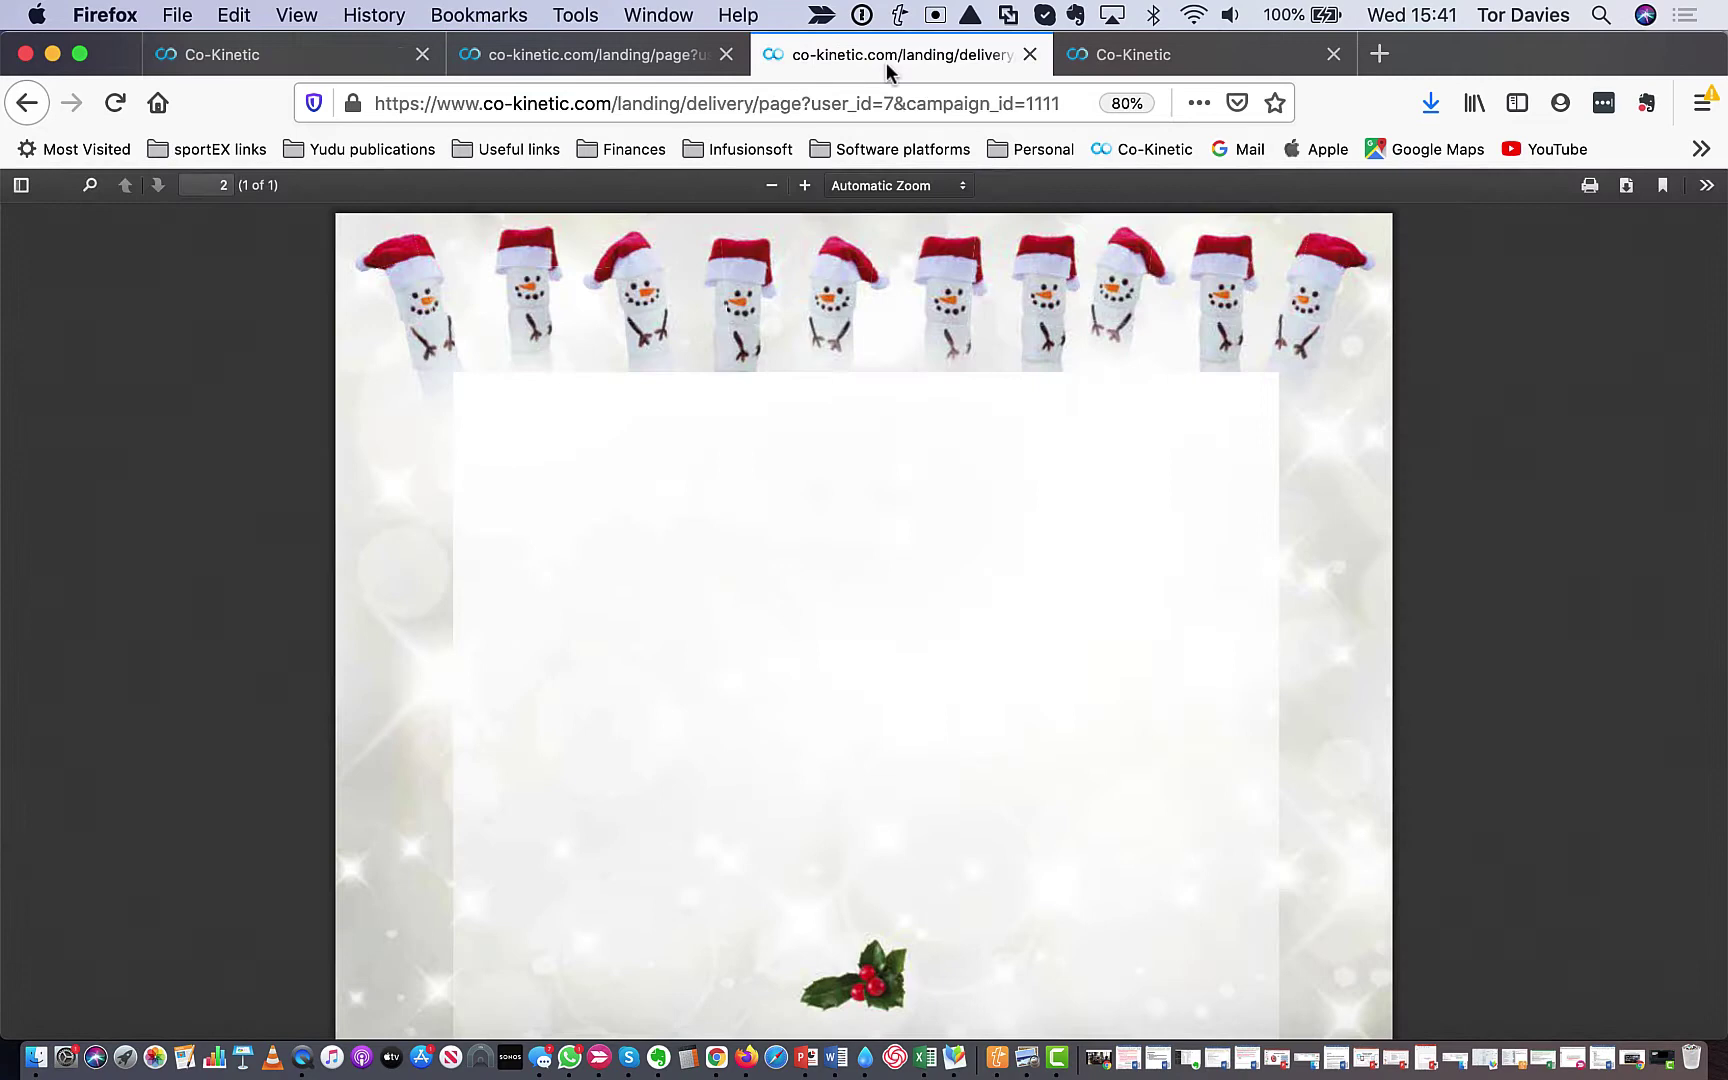
pyautogui.click(632, 108)
pyautogui.press('super+v')
pyautogui.press('Return')
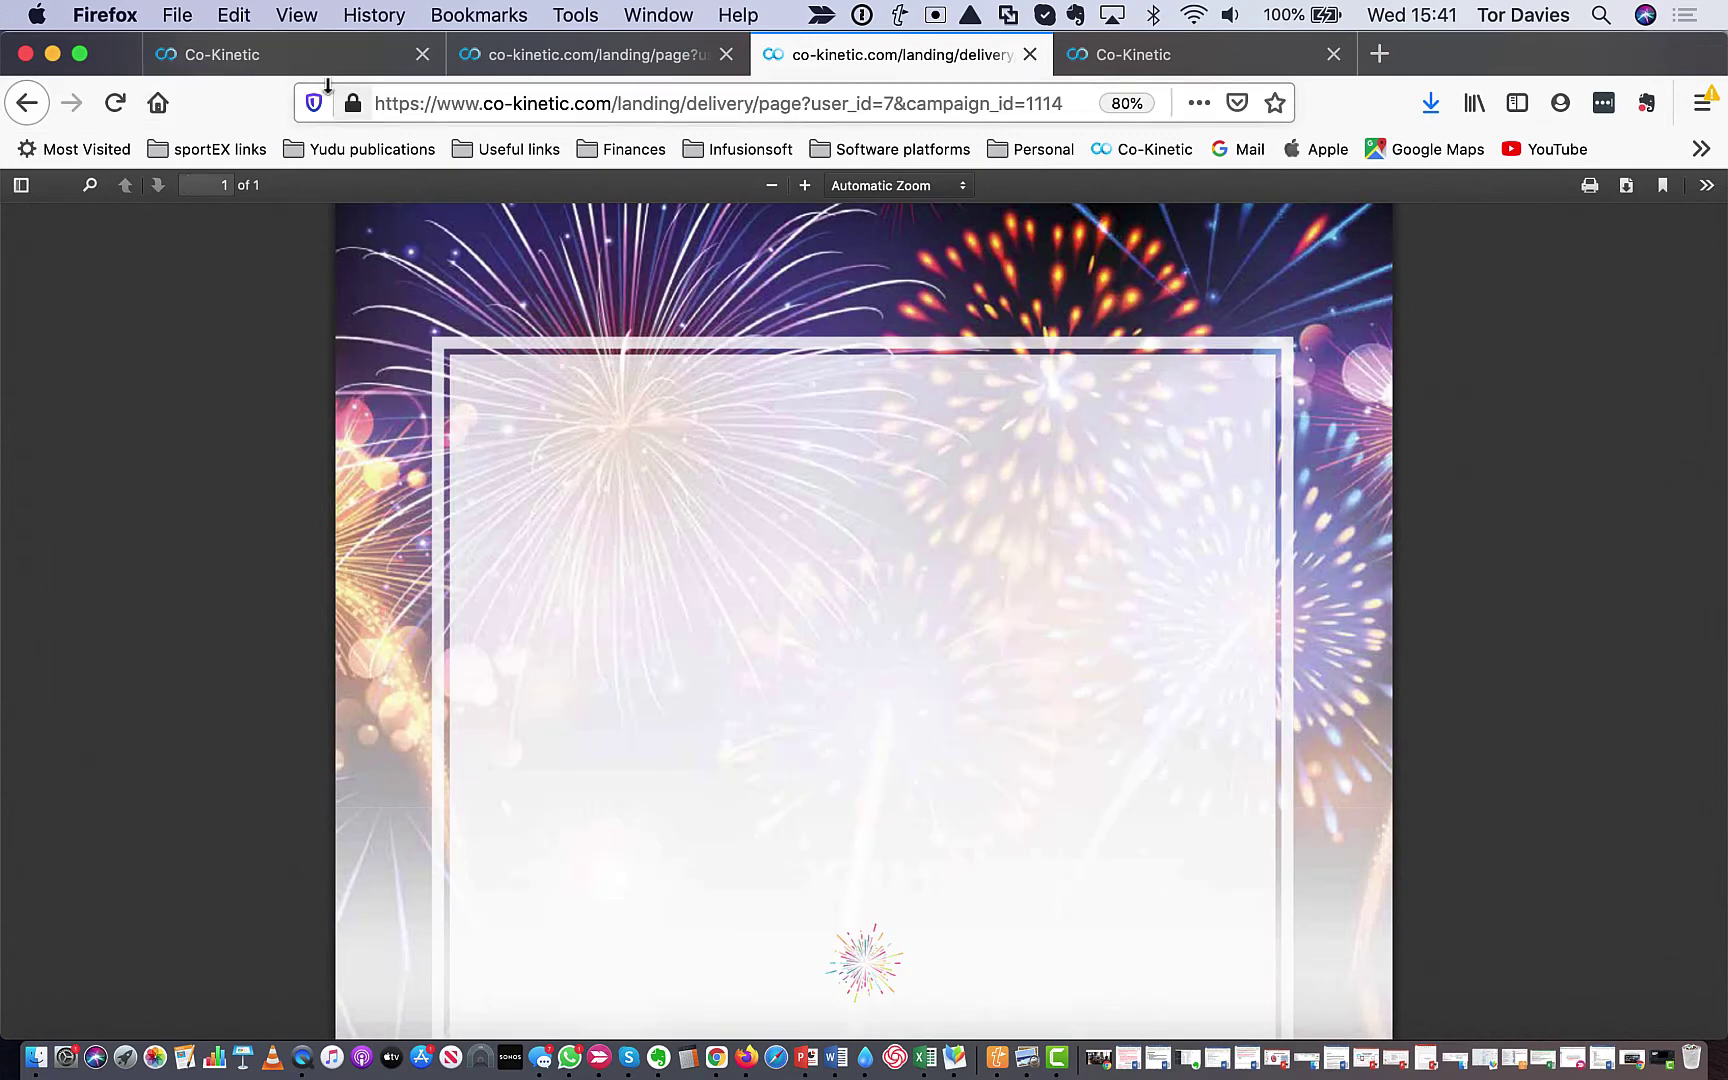
# - Return to the Lockdown campaign's landing page settings and change the landing page heading to "Lockdown Liberation Day"
pyautogui.click(281, 59)
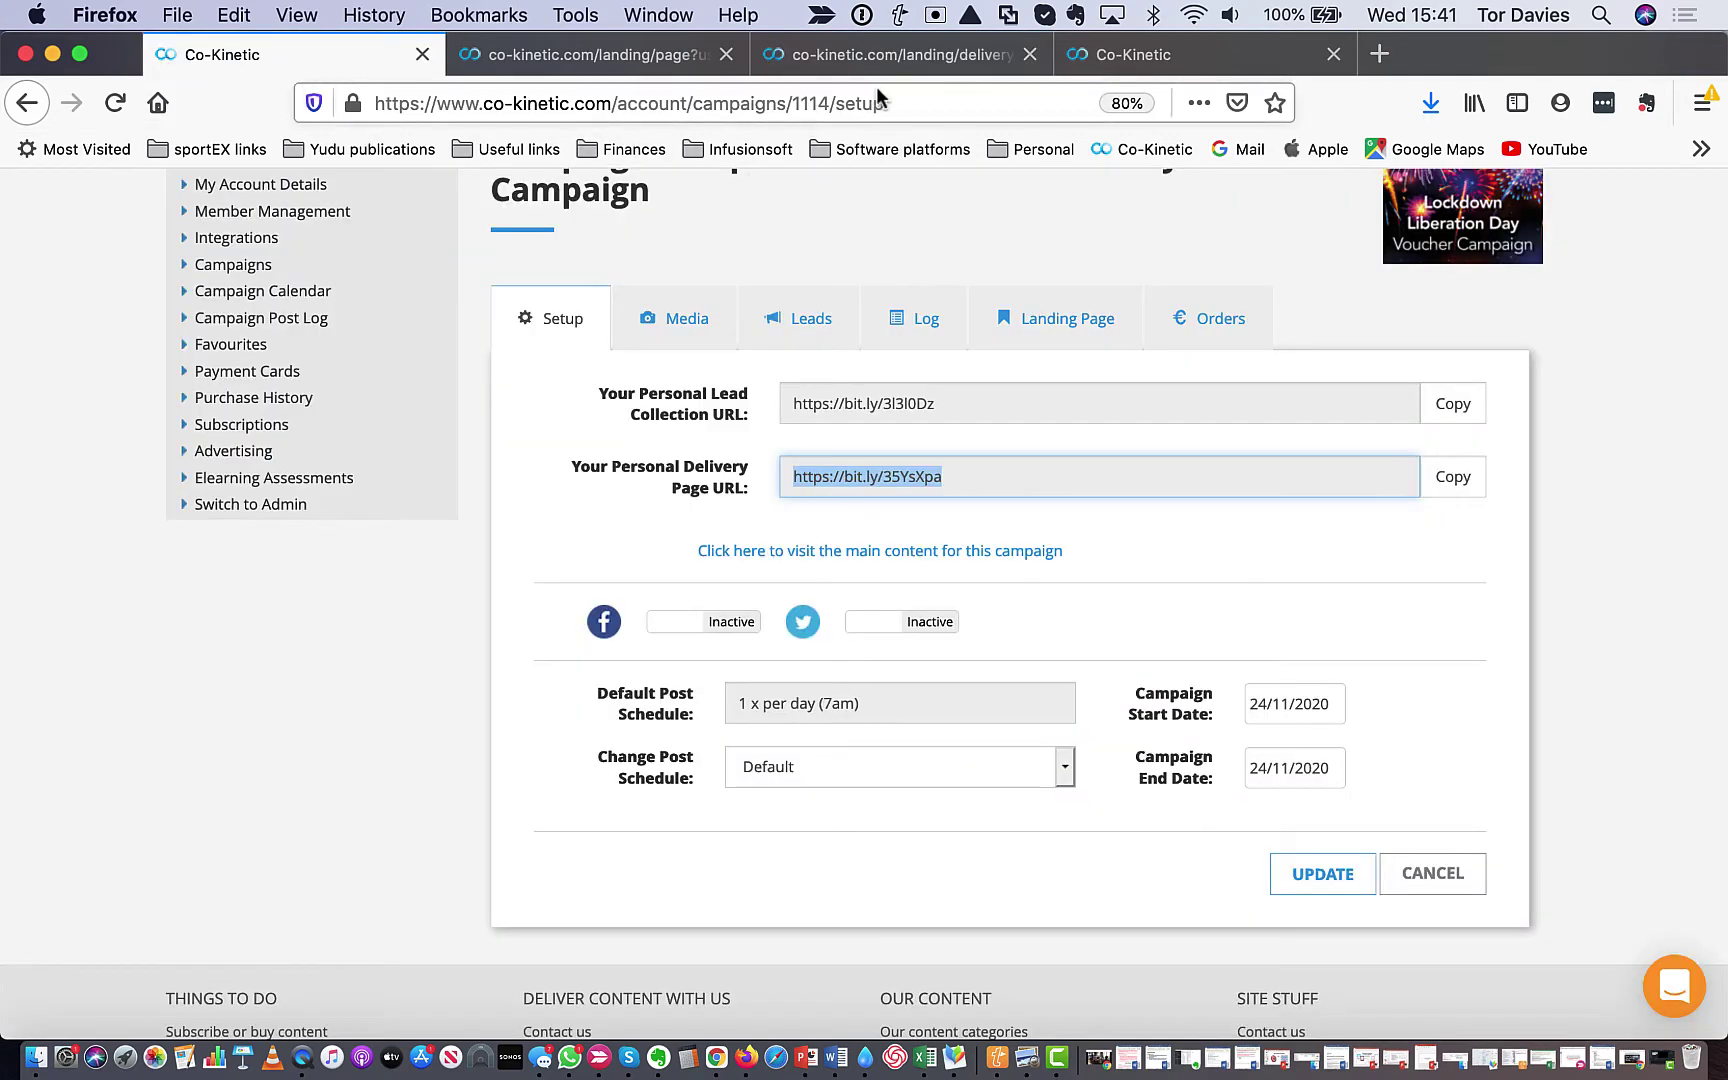
pyautogui.click(1031, 321)
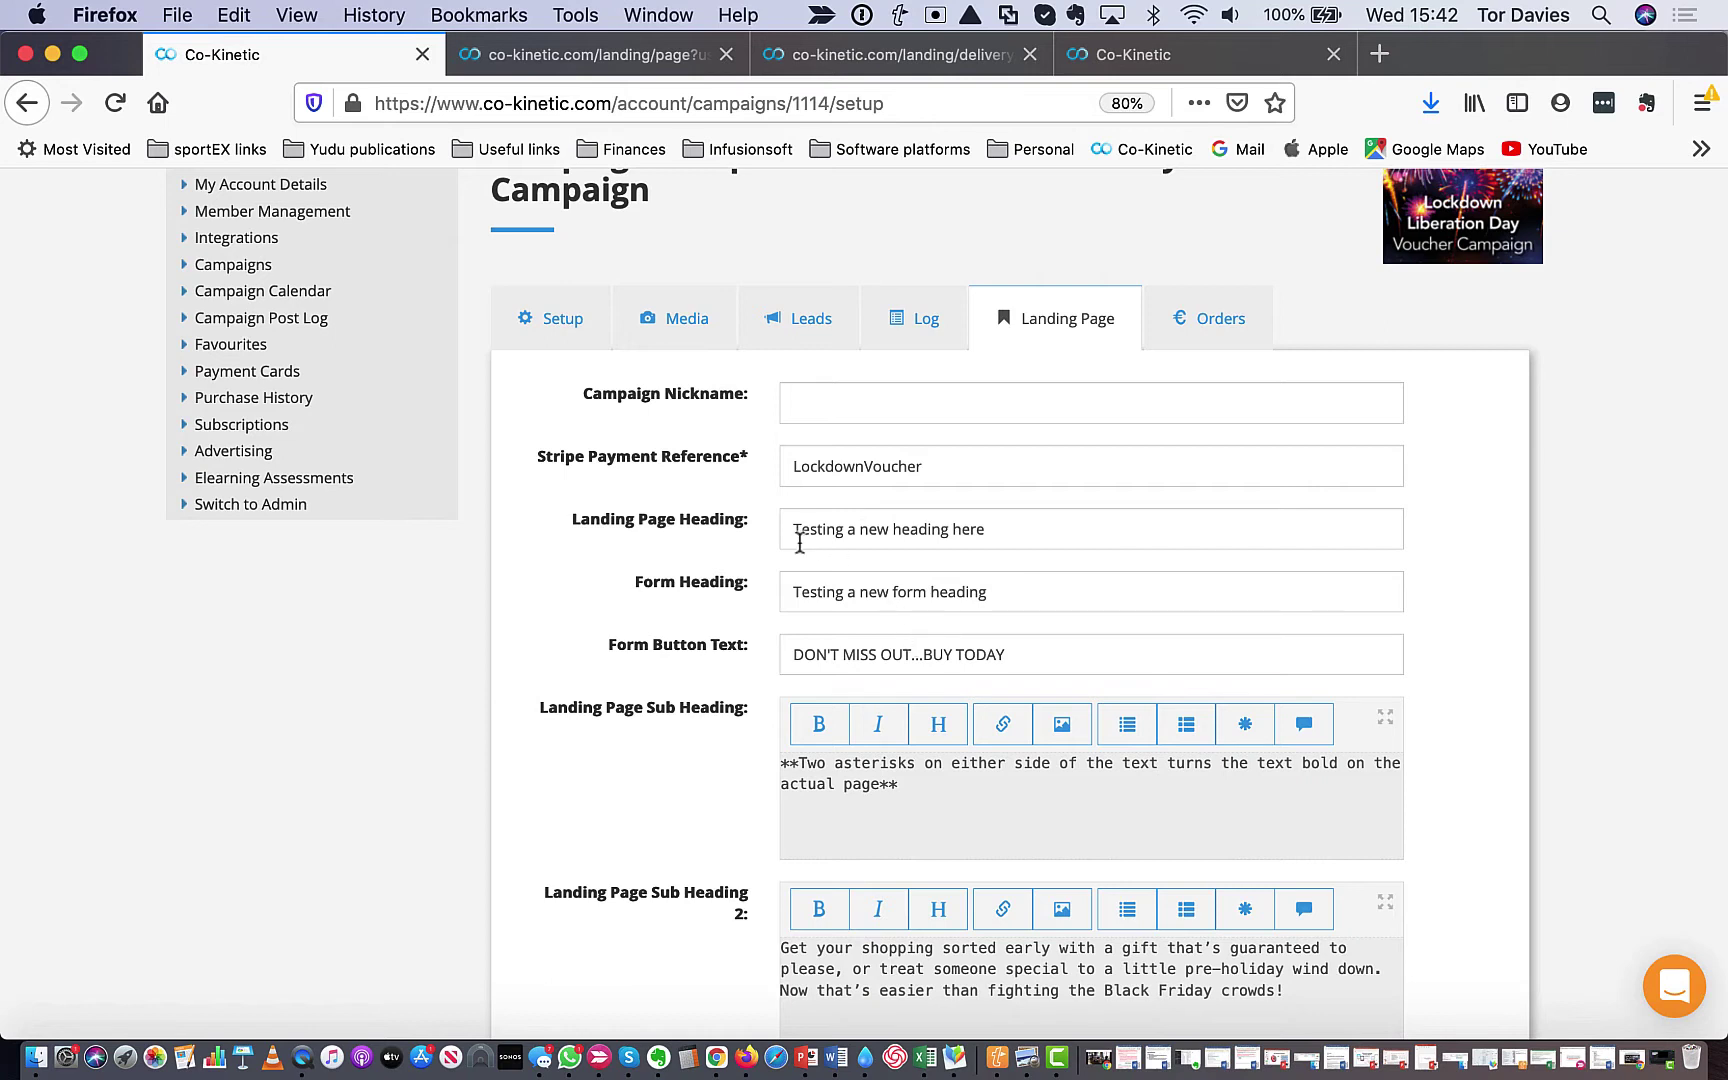
pyautogui.moveTo(793, 537); pyautogui.dragTo(987, 530)
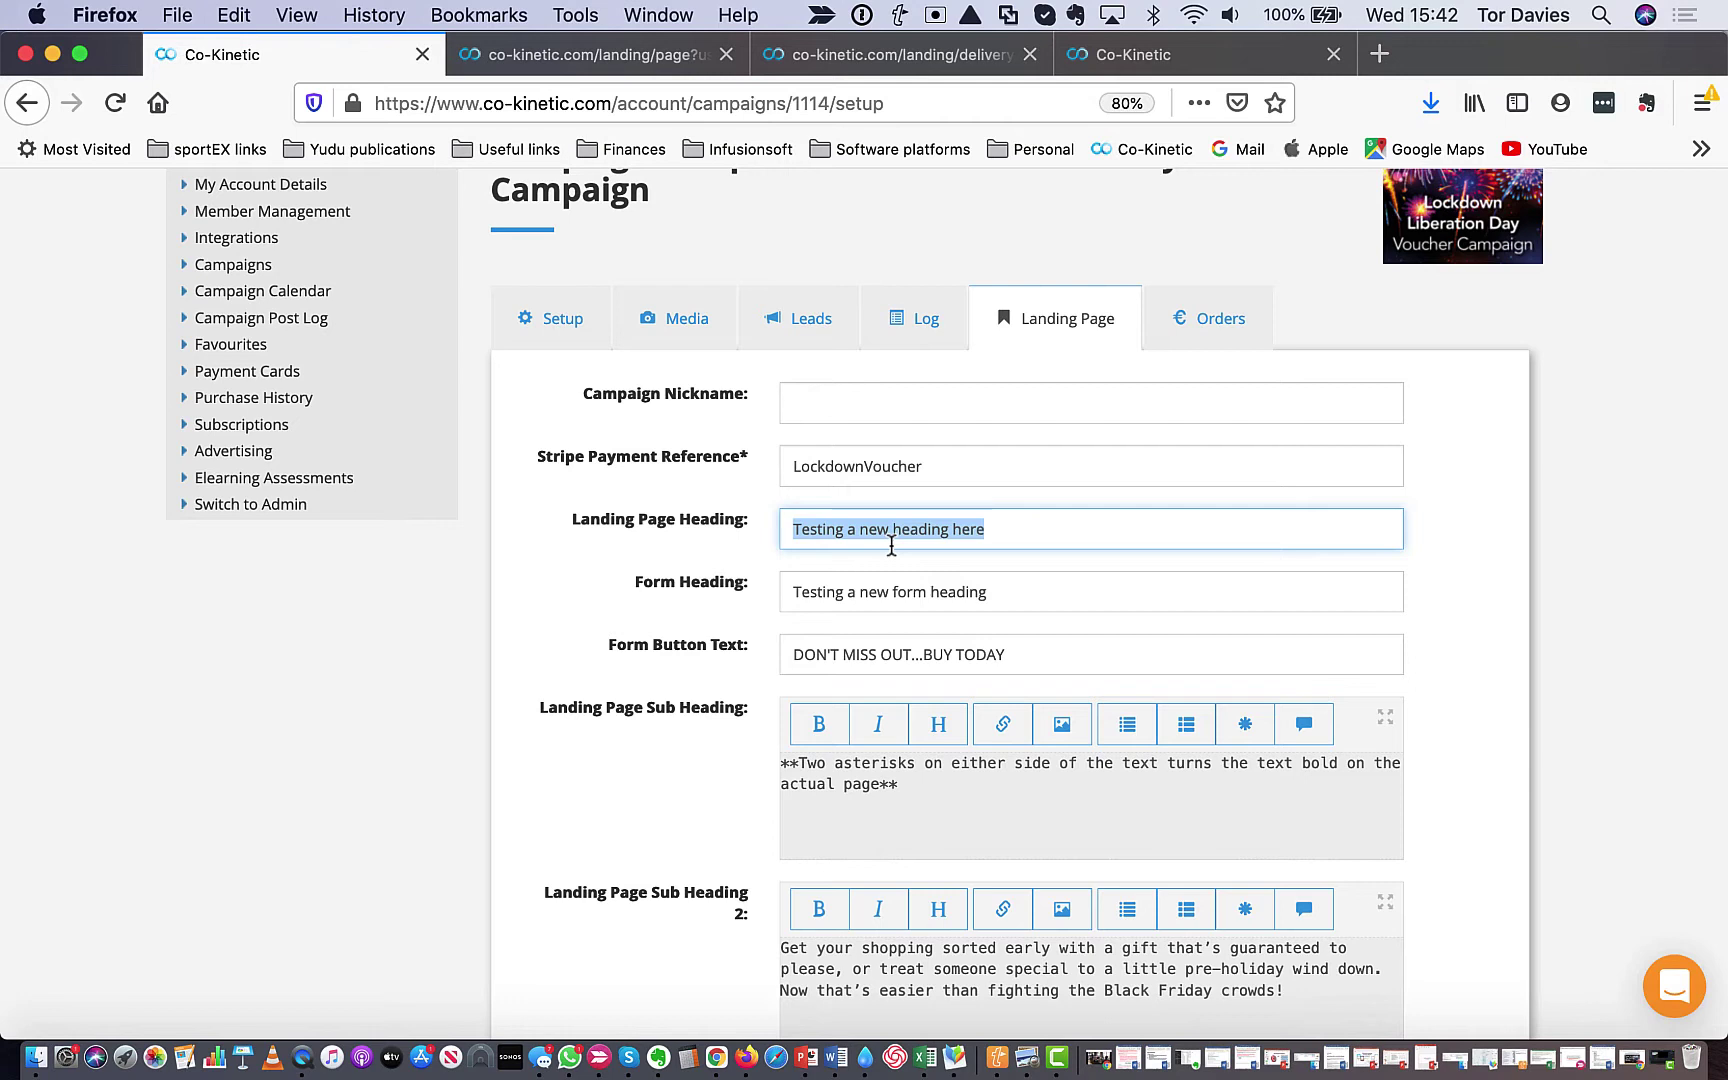
pyautogui.write('Lockdown Lib')
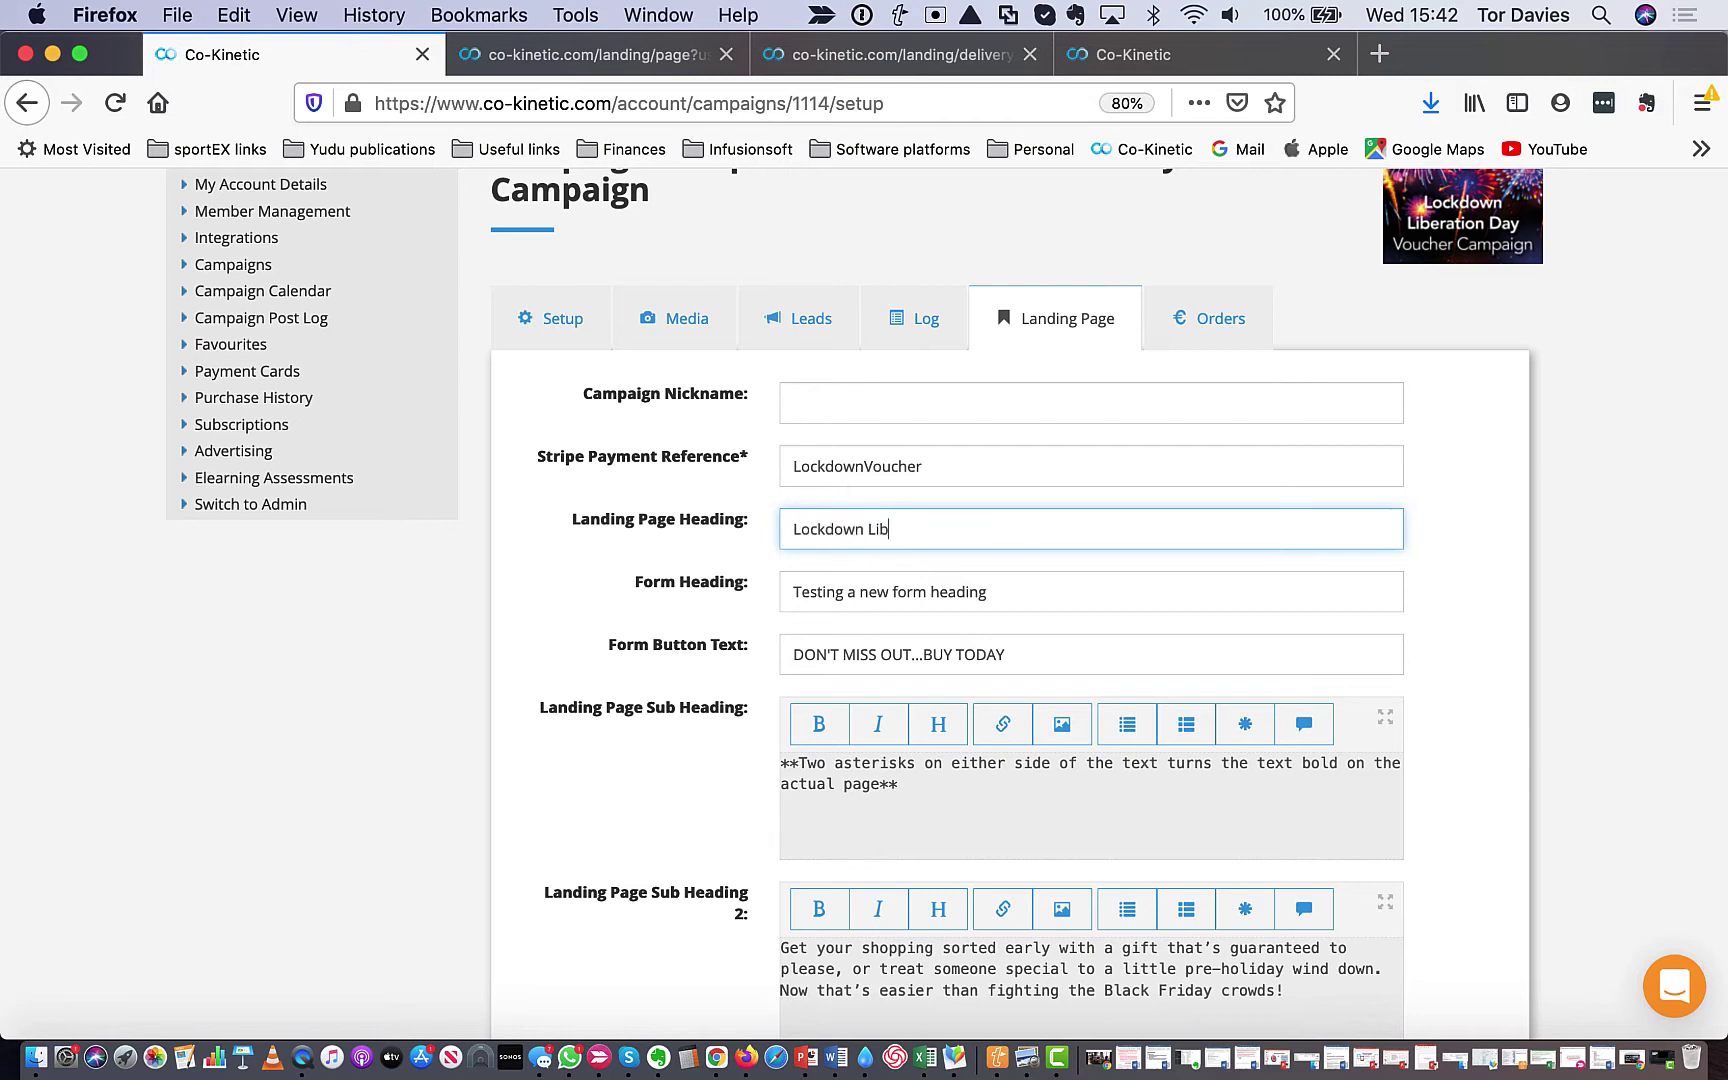
pyautogui.write('eration Day')
# - Replace the landing page sub heading text between the double asterisks with "This is your page sub heading"
pyautogui.scroll(-3, 1118, 585)
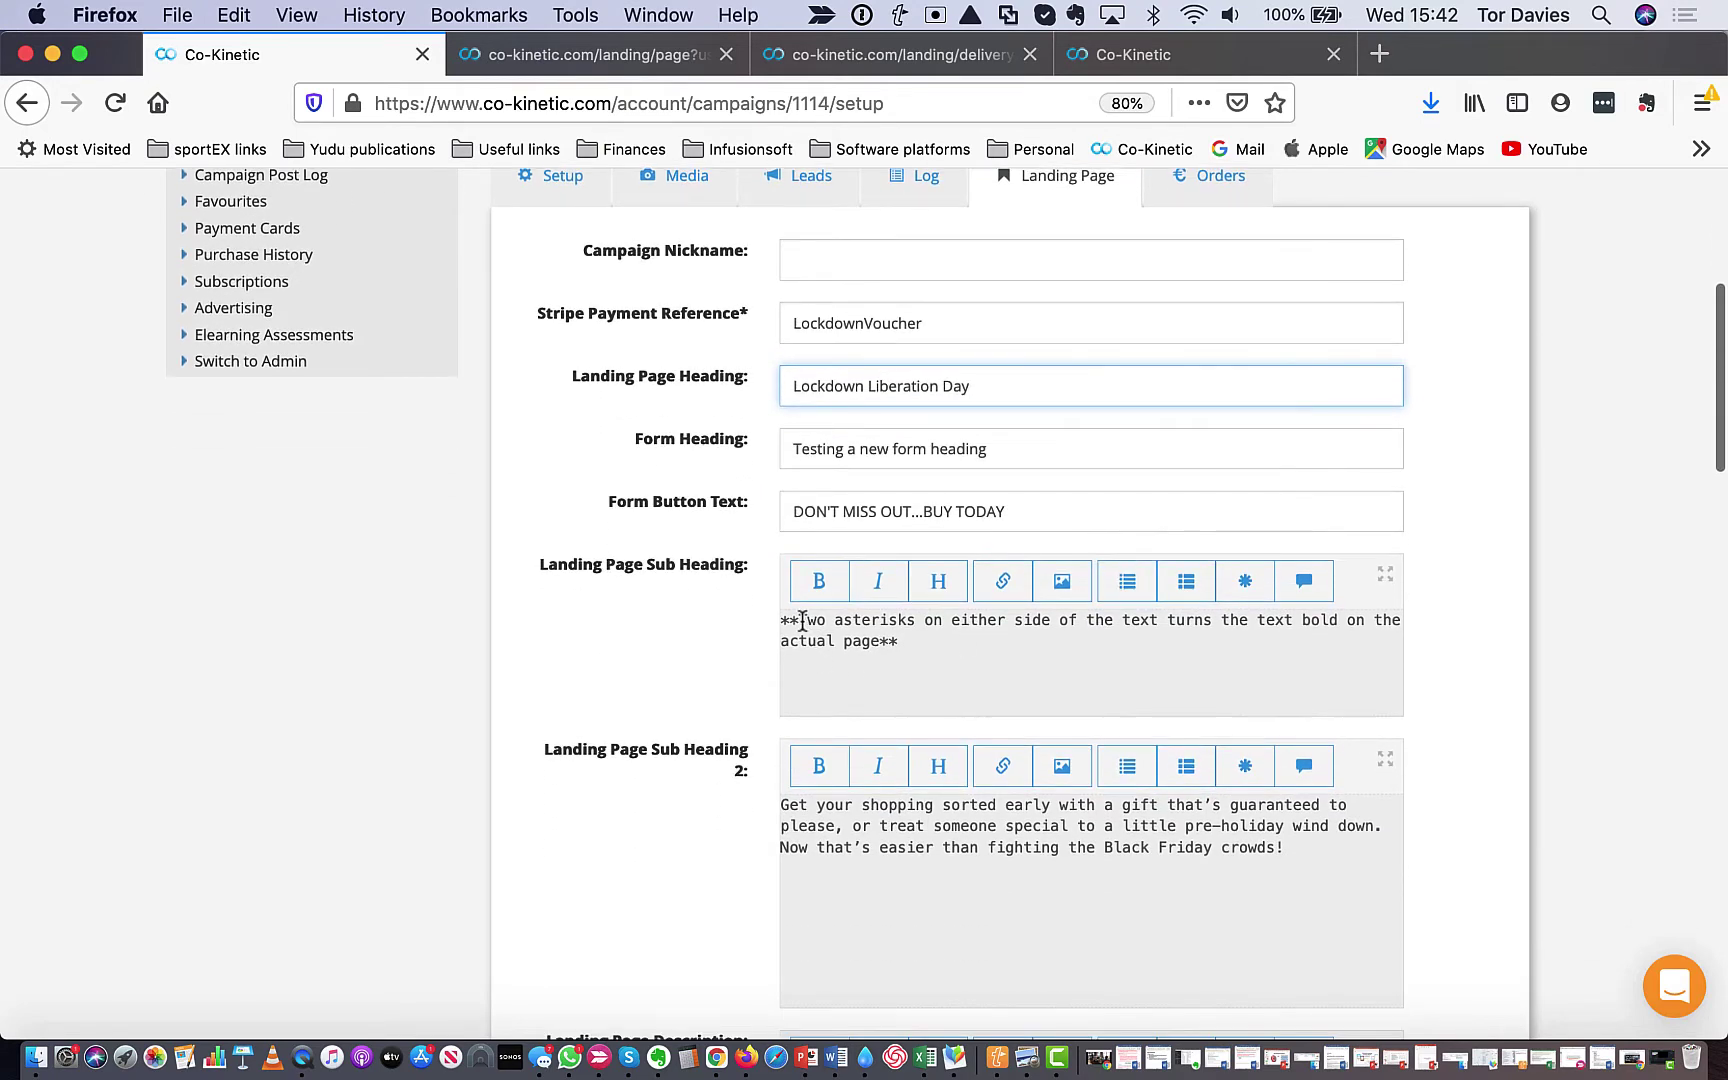
pyautogui.moveTo(800, 621); pyautogui.dragTo(851, 636)
pyautogui.click(908, 642)
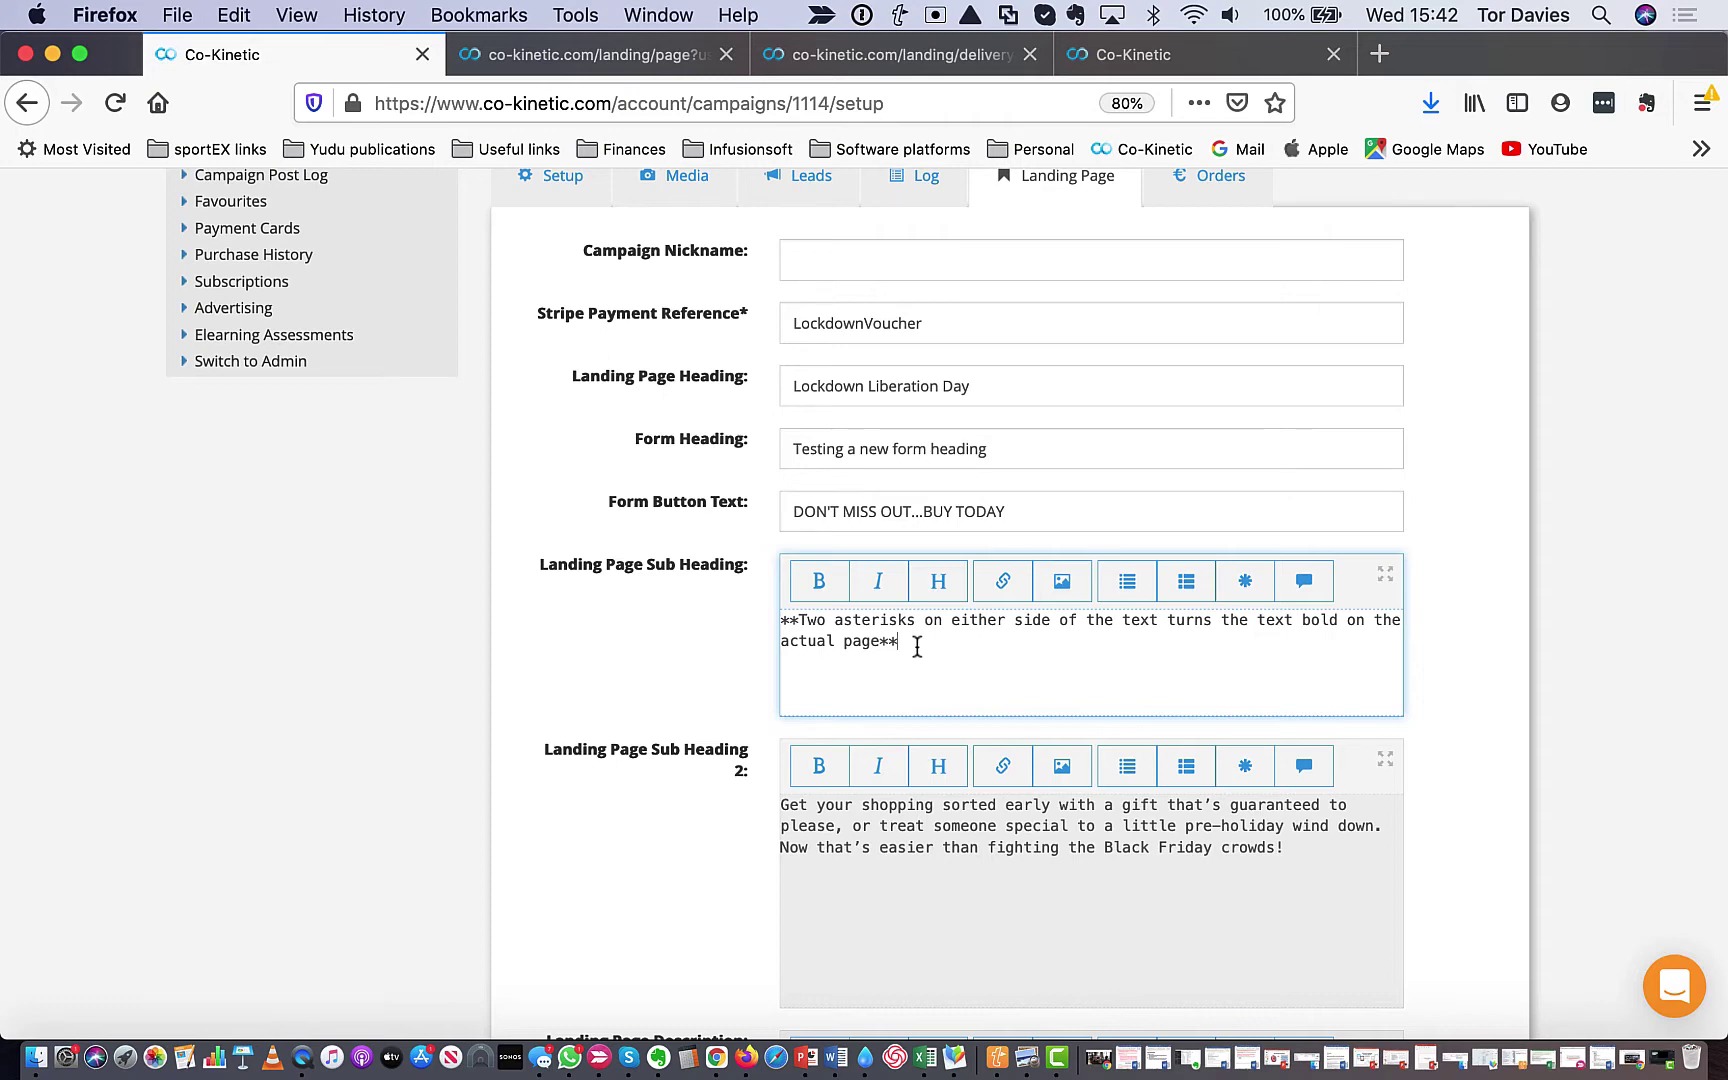
pyautogui.scroll(-1, 917, 647)
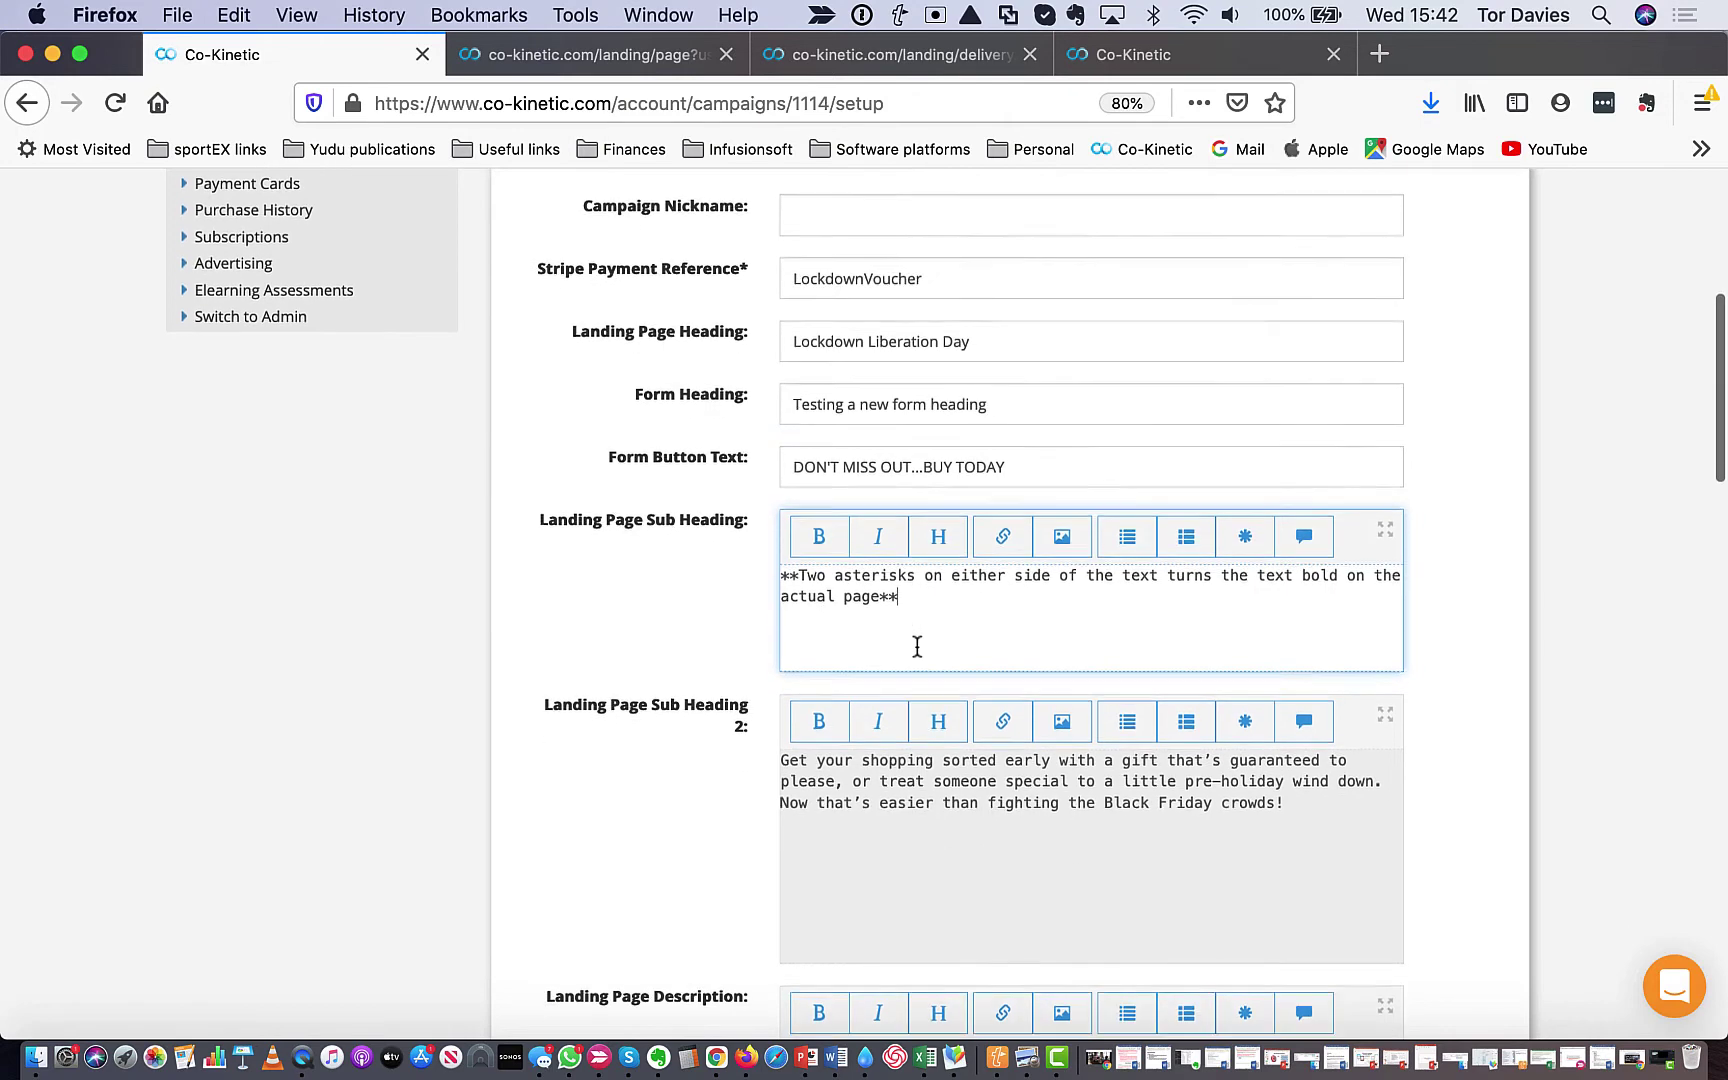
pyautogui.scroll(-1, 830, 663)
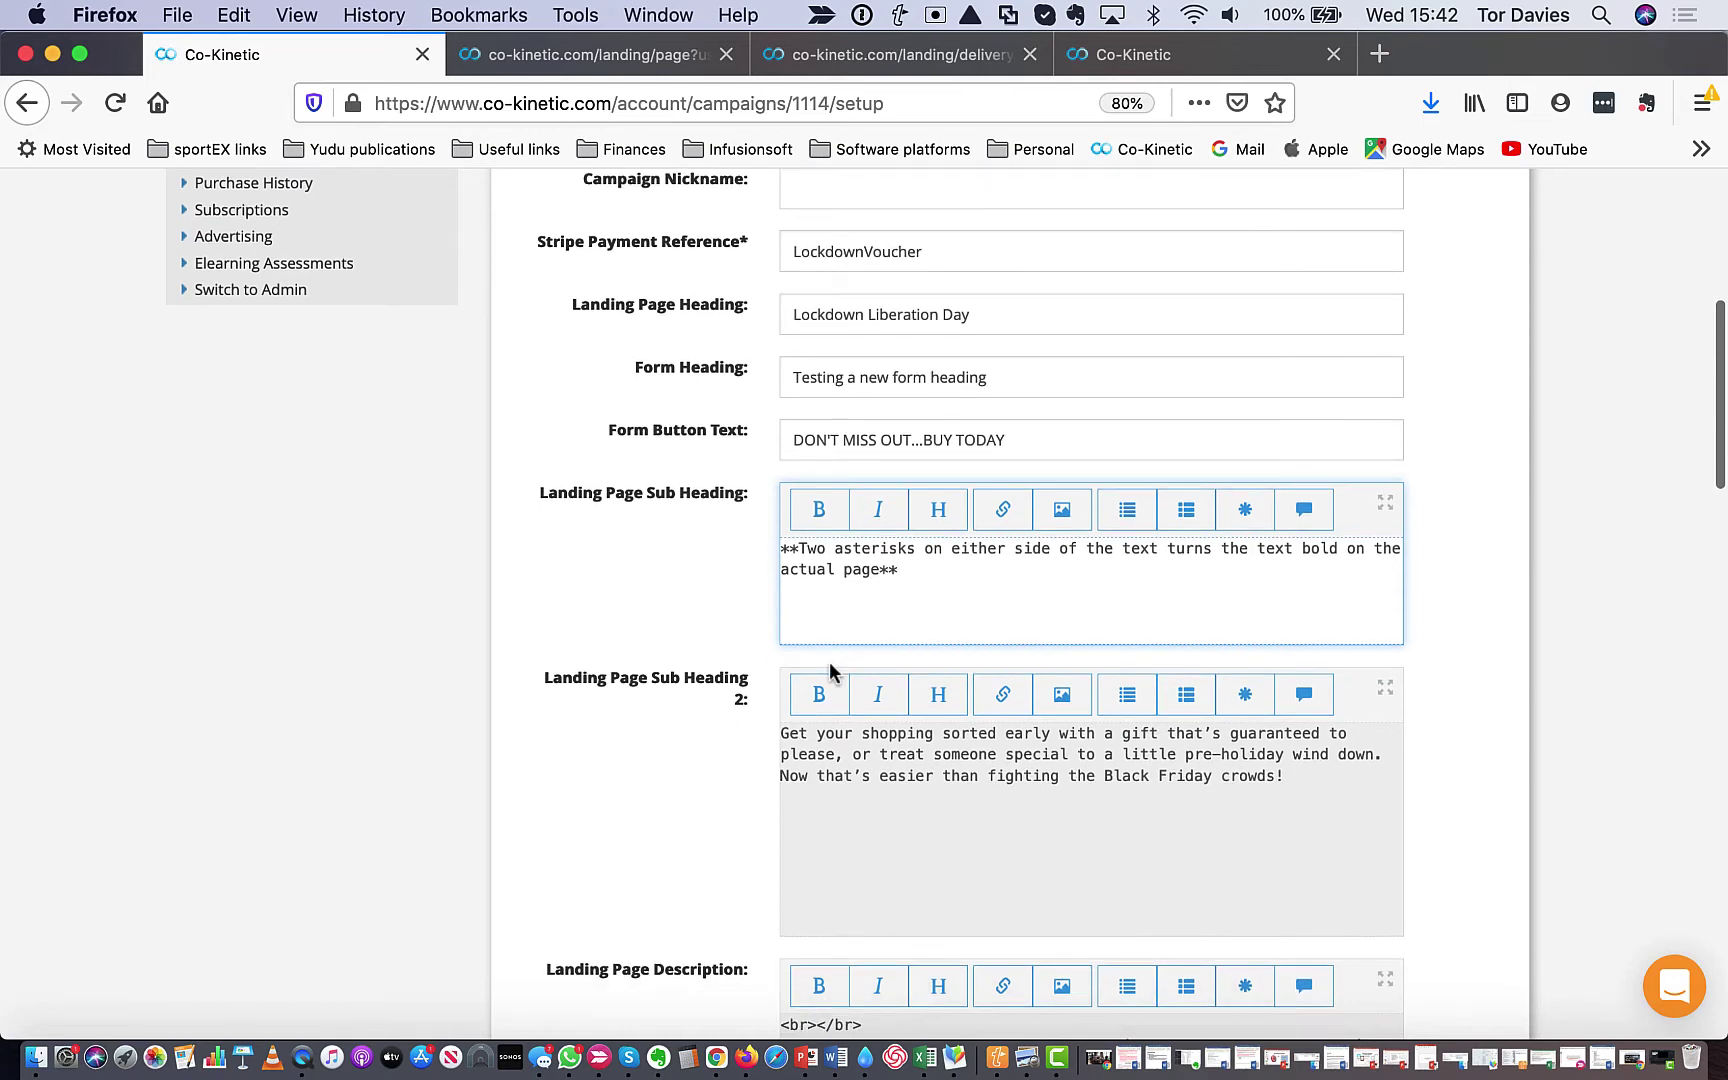
pyautogui.scroll(1, 830, 665)
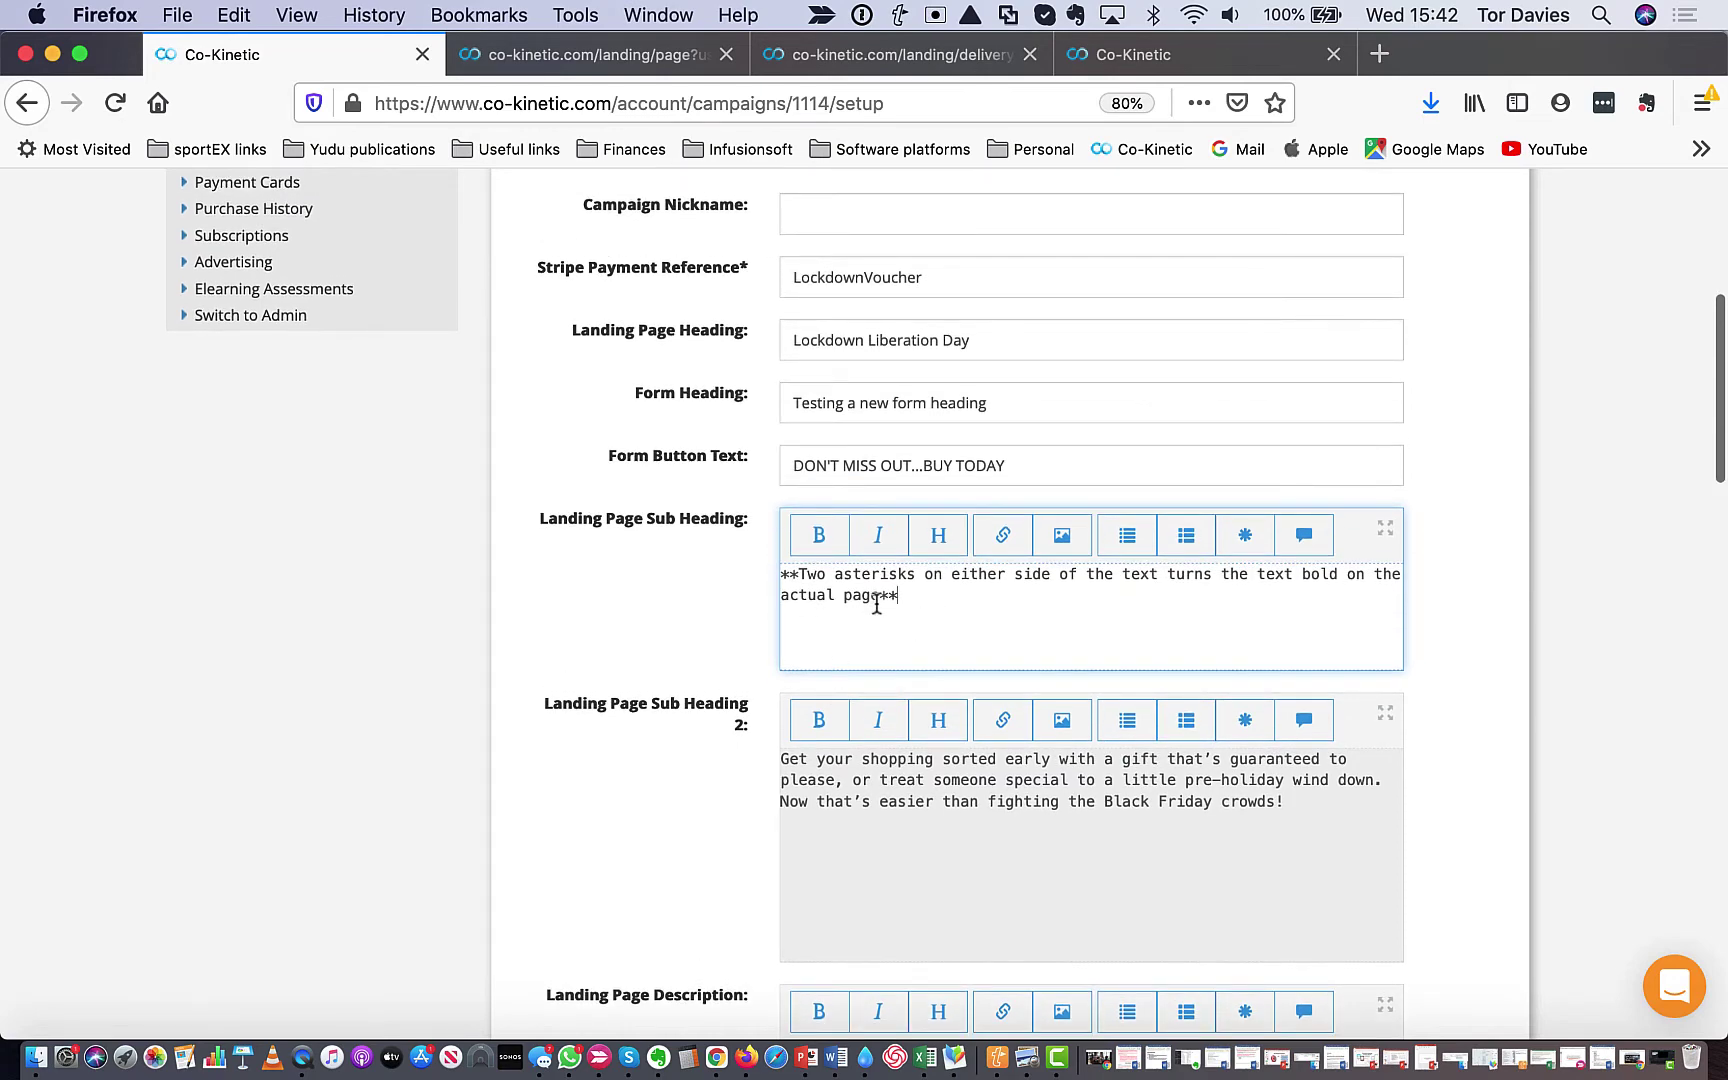
pyautogui.moveTo(879, 604); pyautogui.dragTo(802, 578)
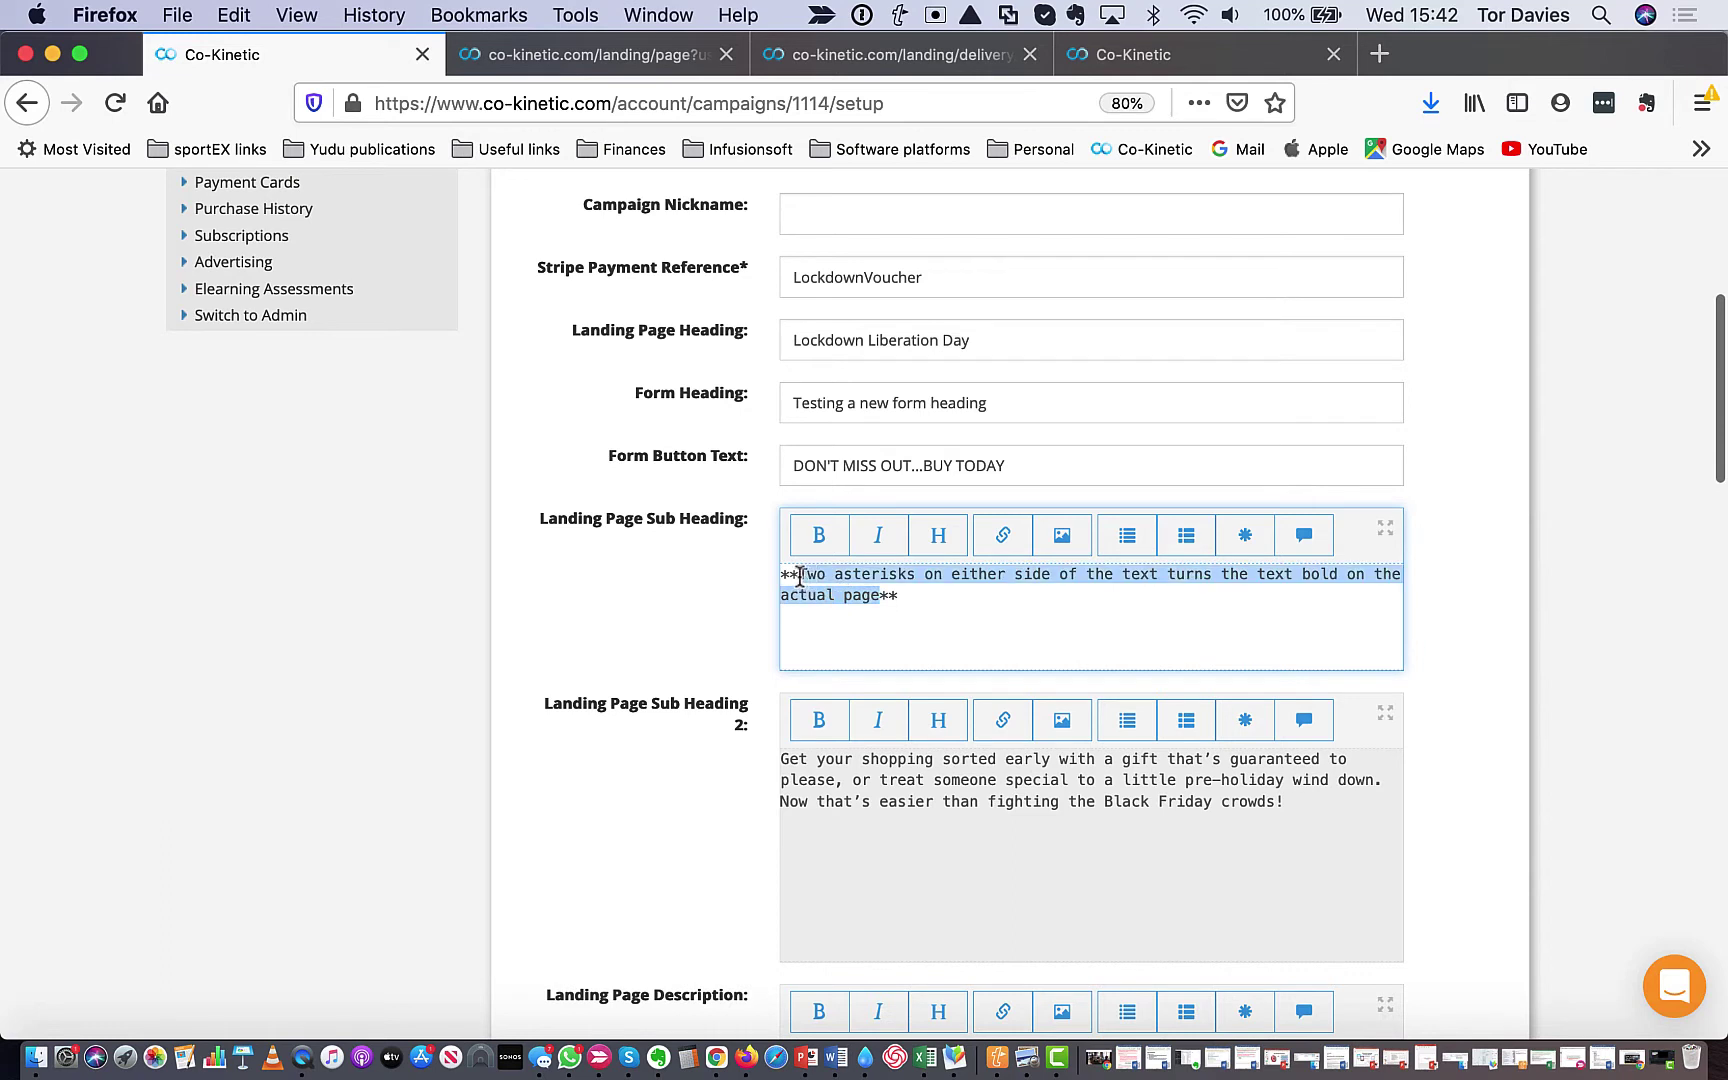
pyautogui.write('This i')
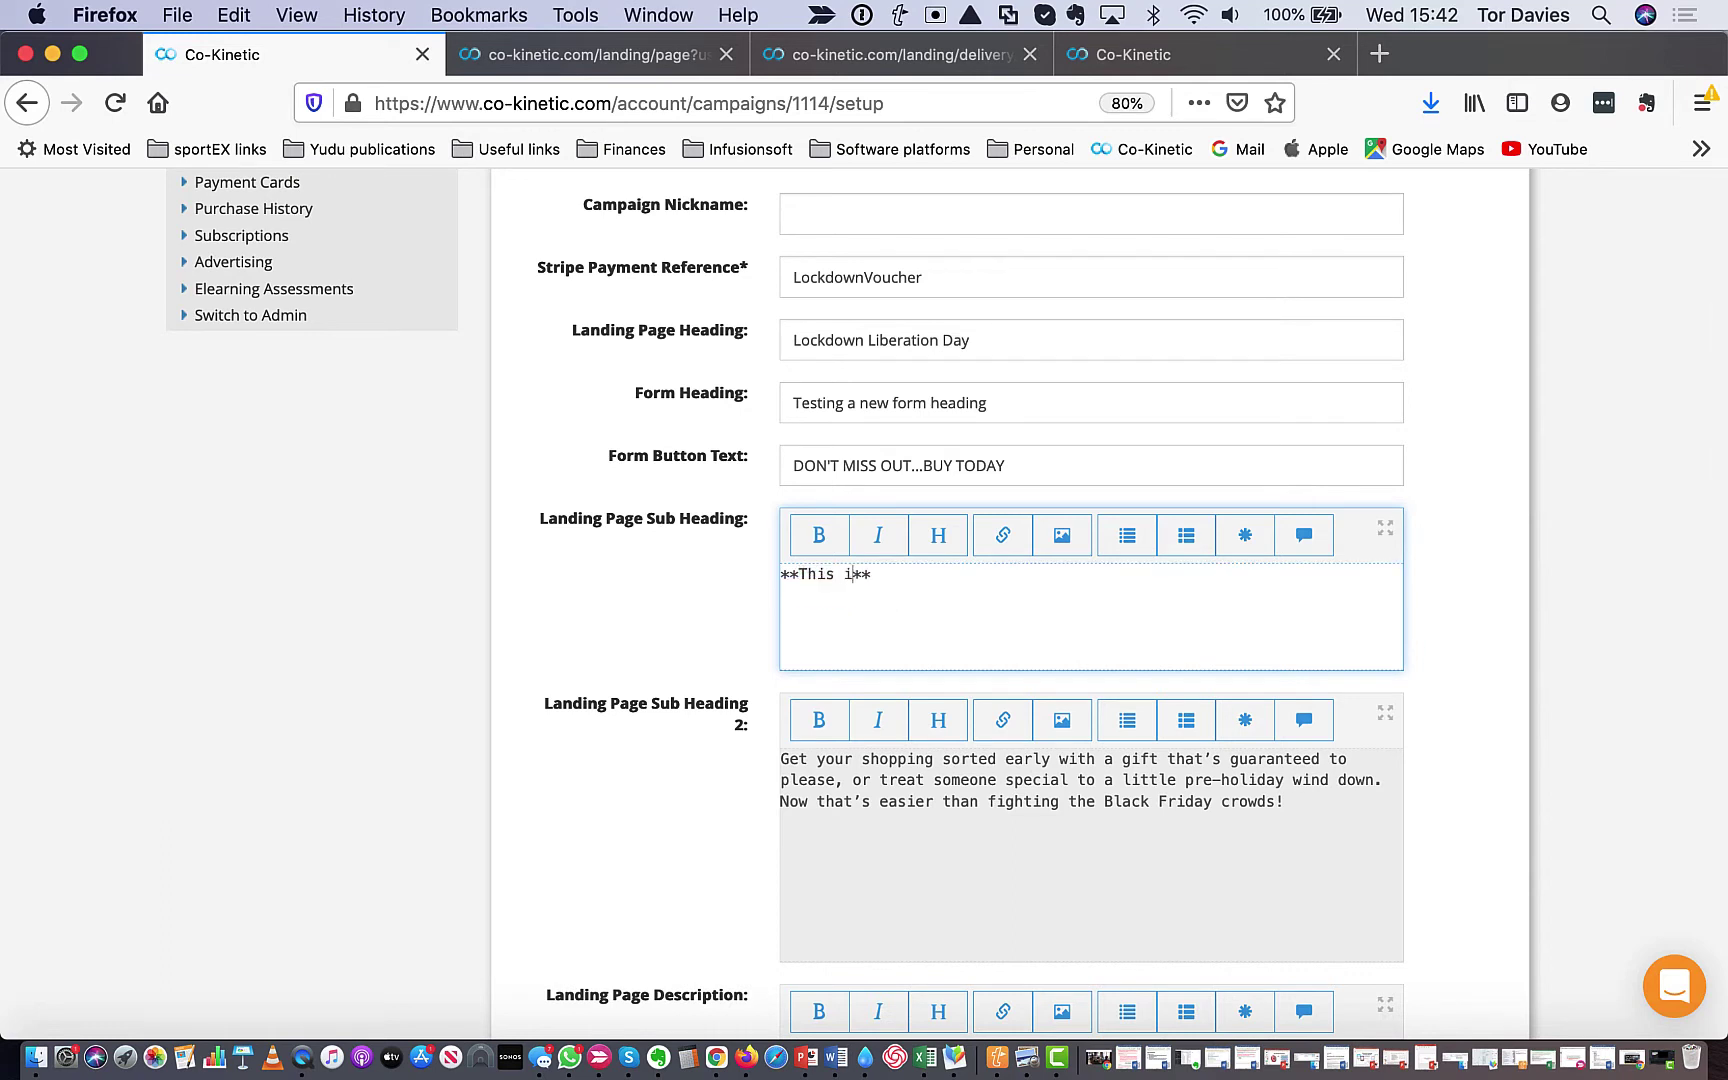
pyautogui.write('s your page sub')
pyautogui.write(' he')
pyautogui.press('BackSpace')
pyautogui.write('heading')
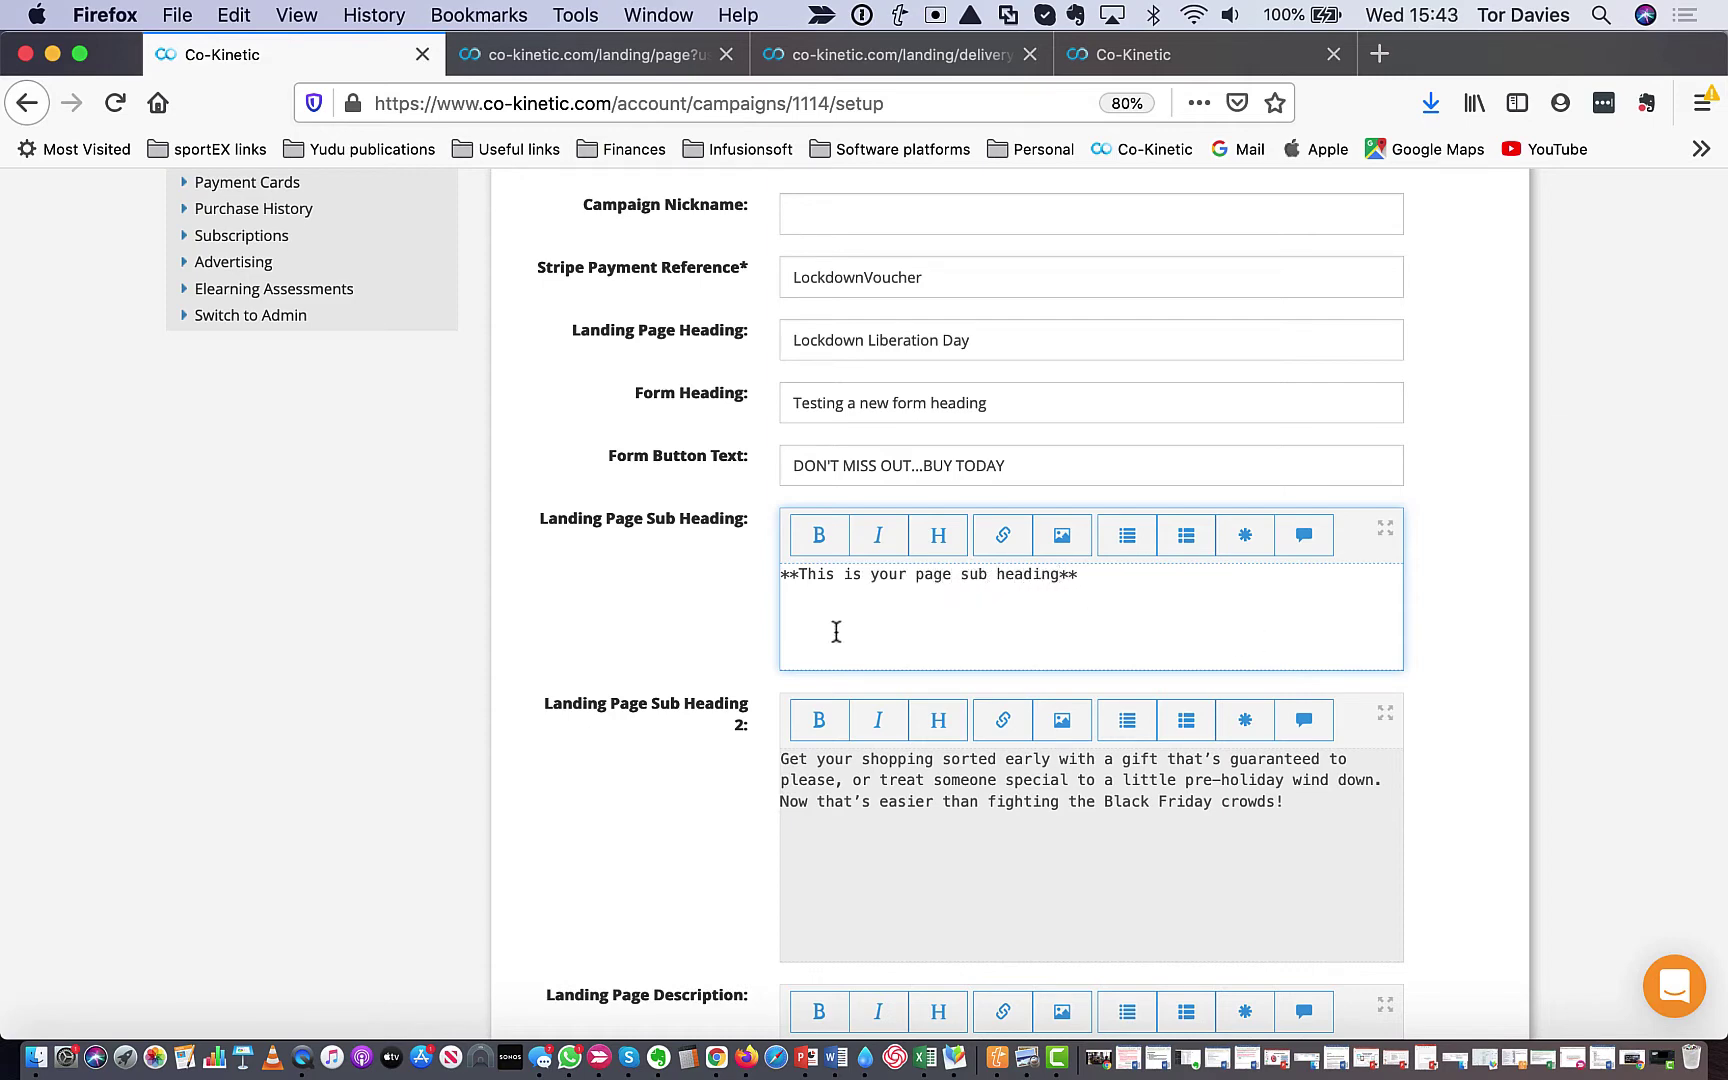
# - Review the remaining landing page and voucher fields down to the end of the form and save the landing page details
pyautogui.scroll(-2, 706, 572)
pyautogui.scroll(-6, 706, 572)
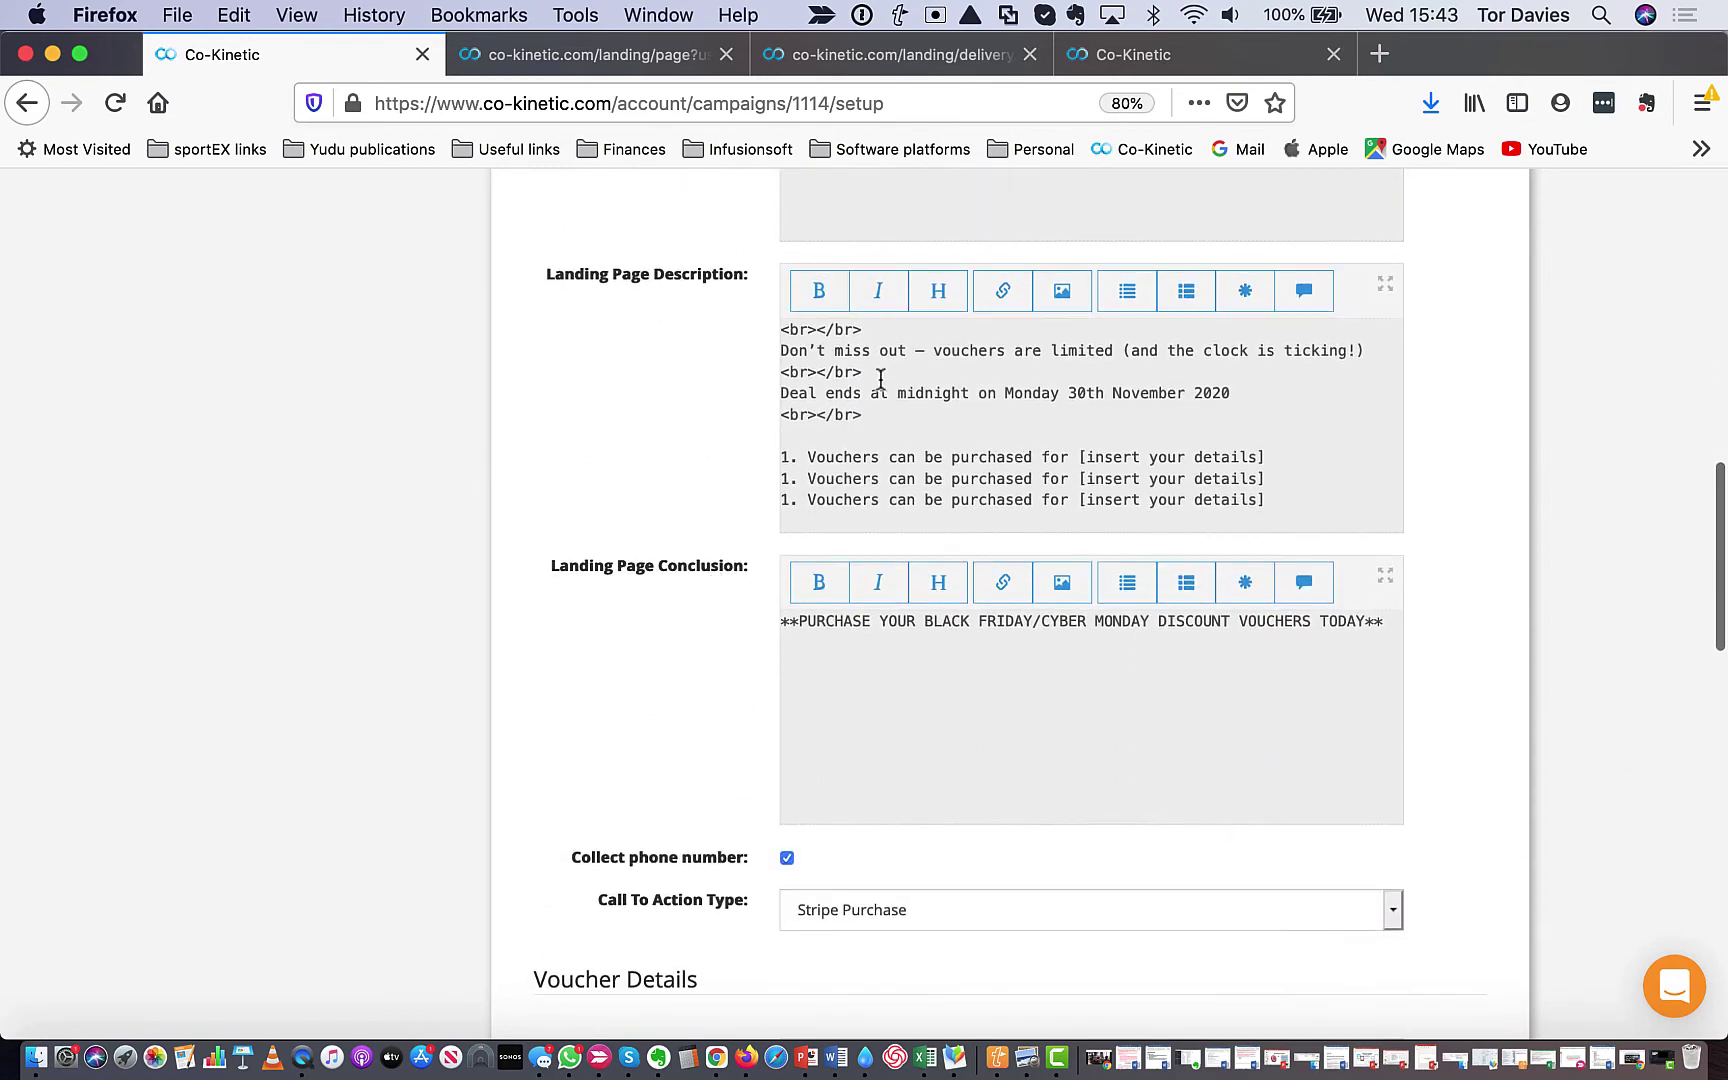
pyautogui.scroll(-2, 880, 380)
pyautogui.scroll(-2, 880, 380)
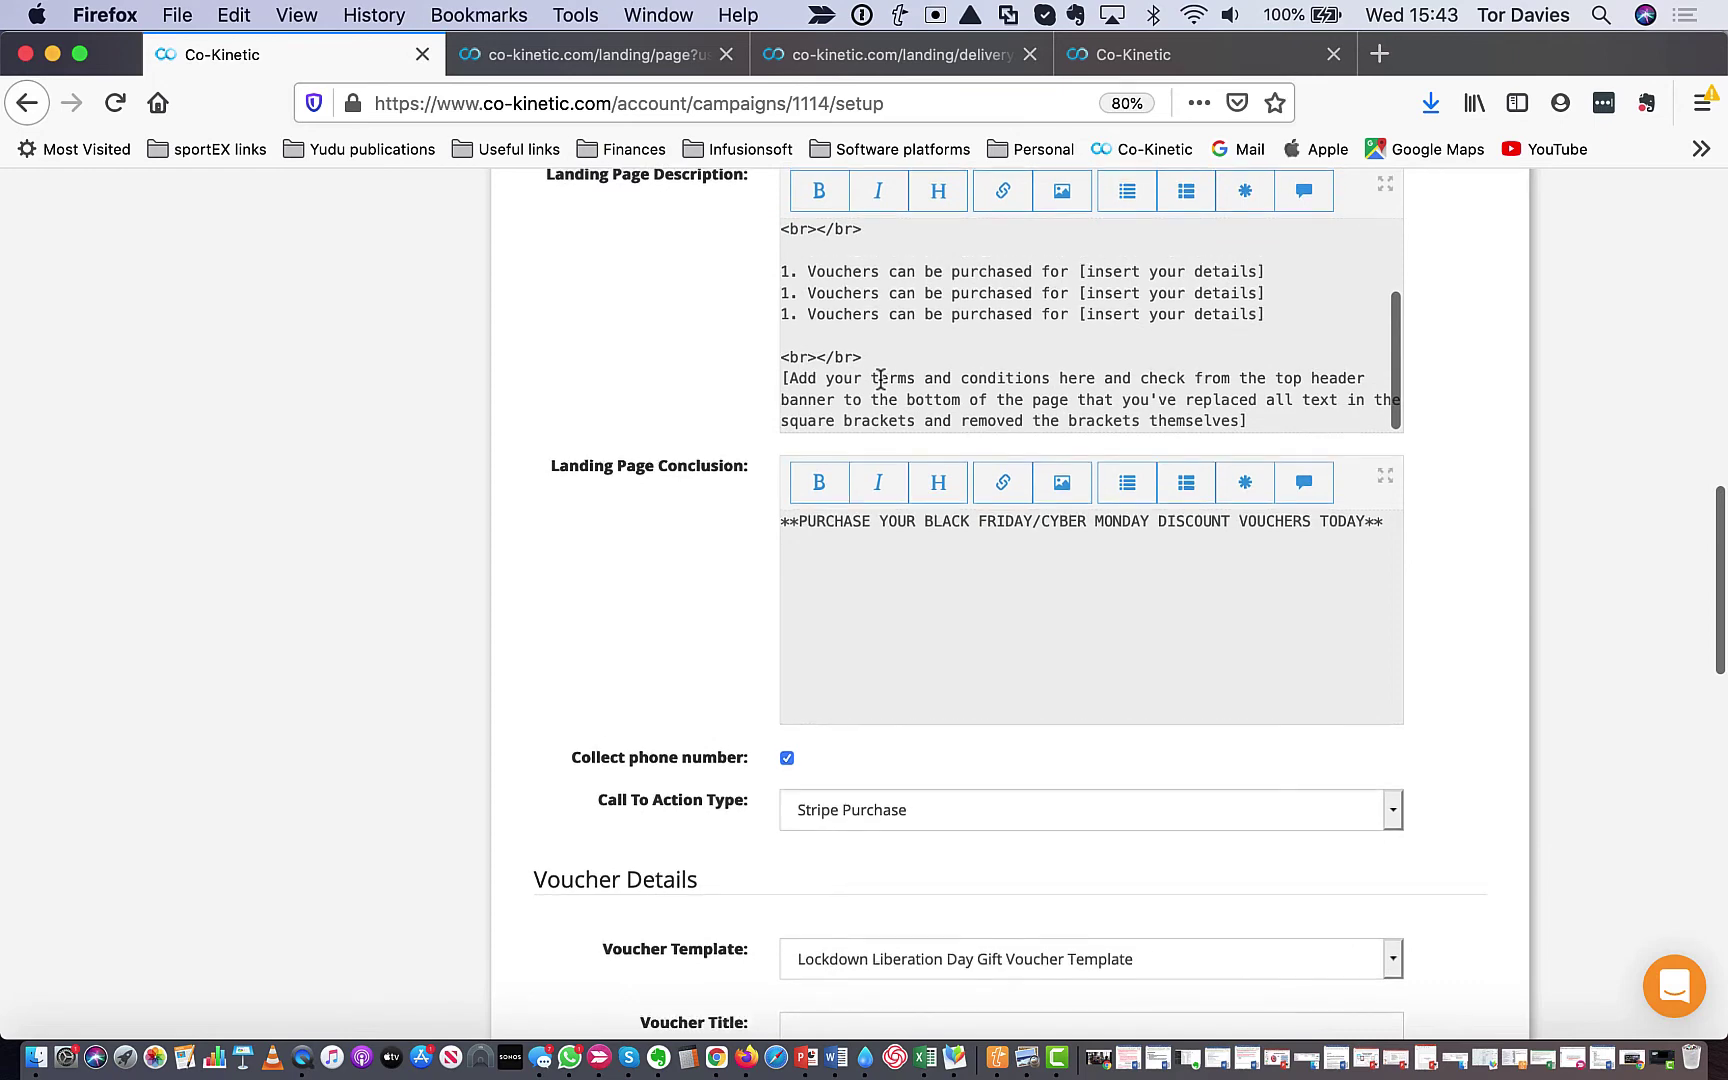
pyautogui.scroll(-15, 880, 378)
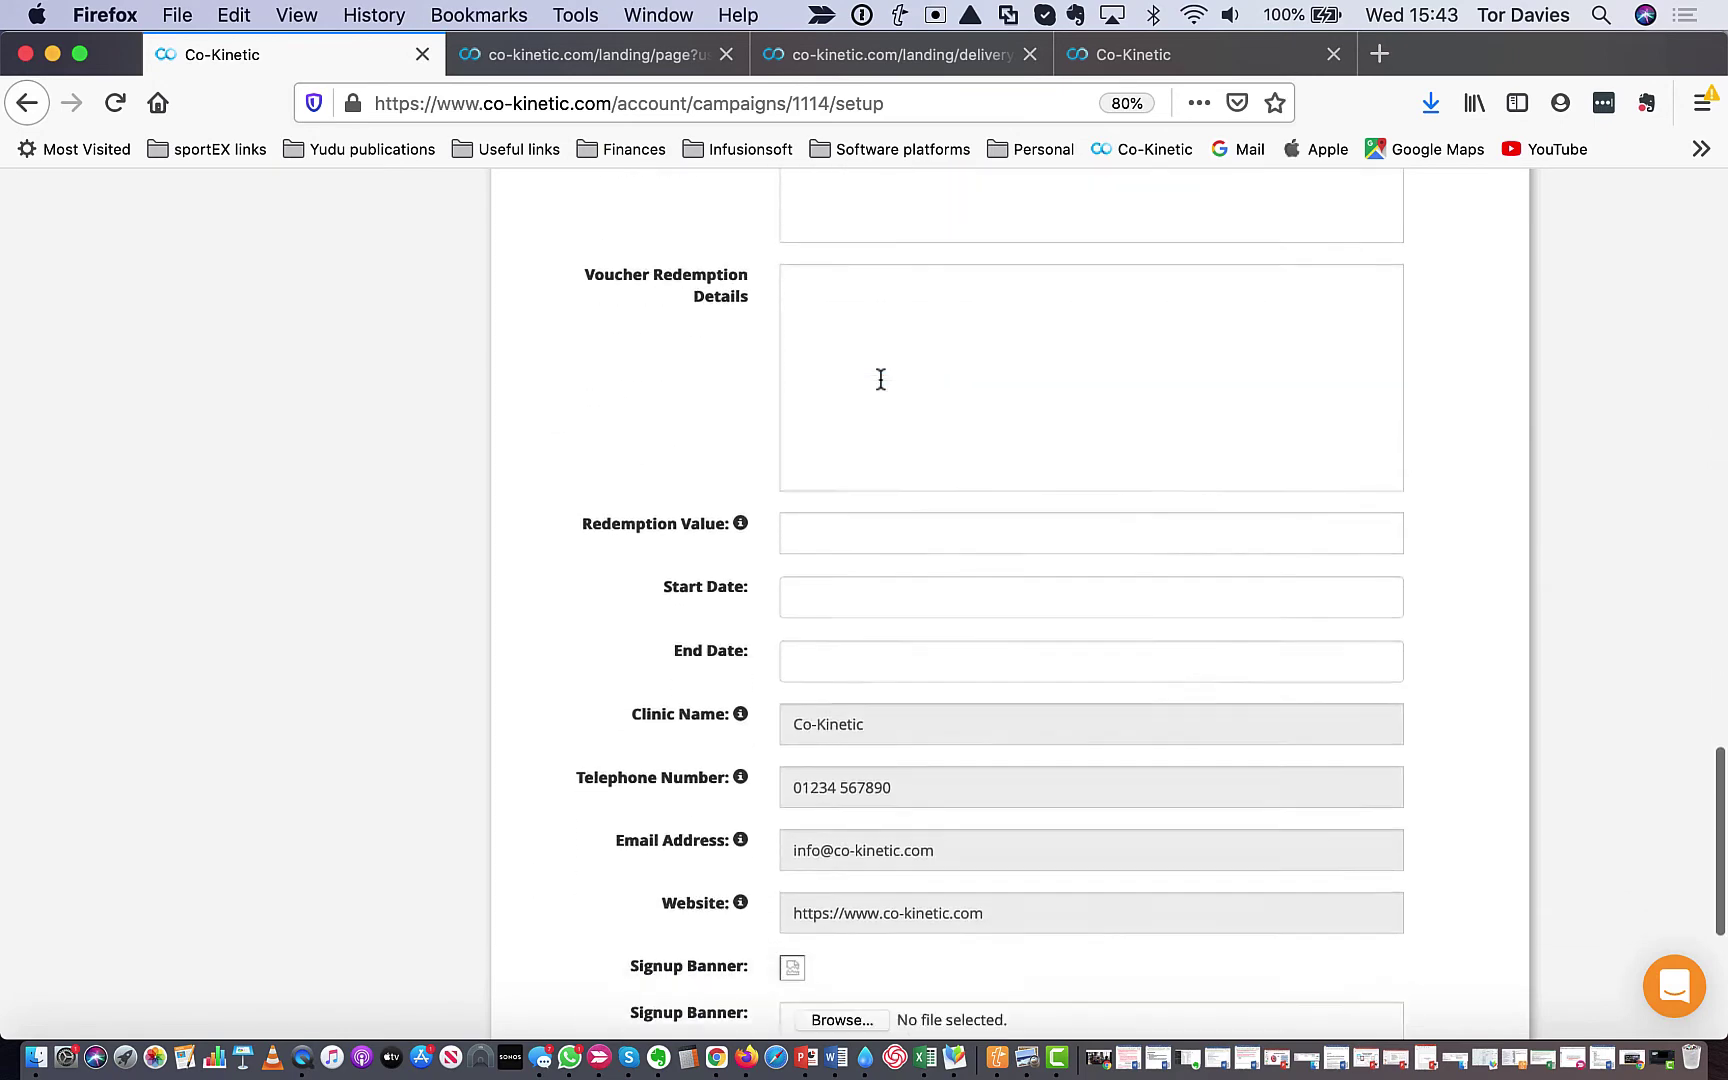
pyautogui.click(1186, 680)
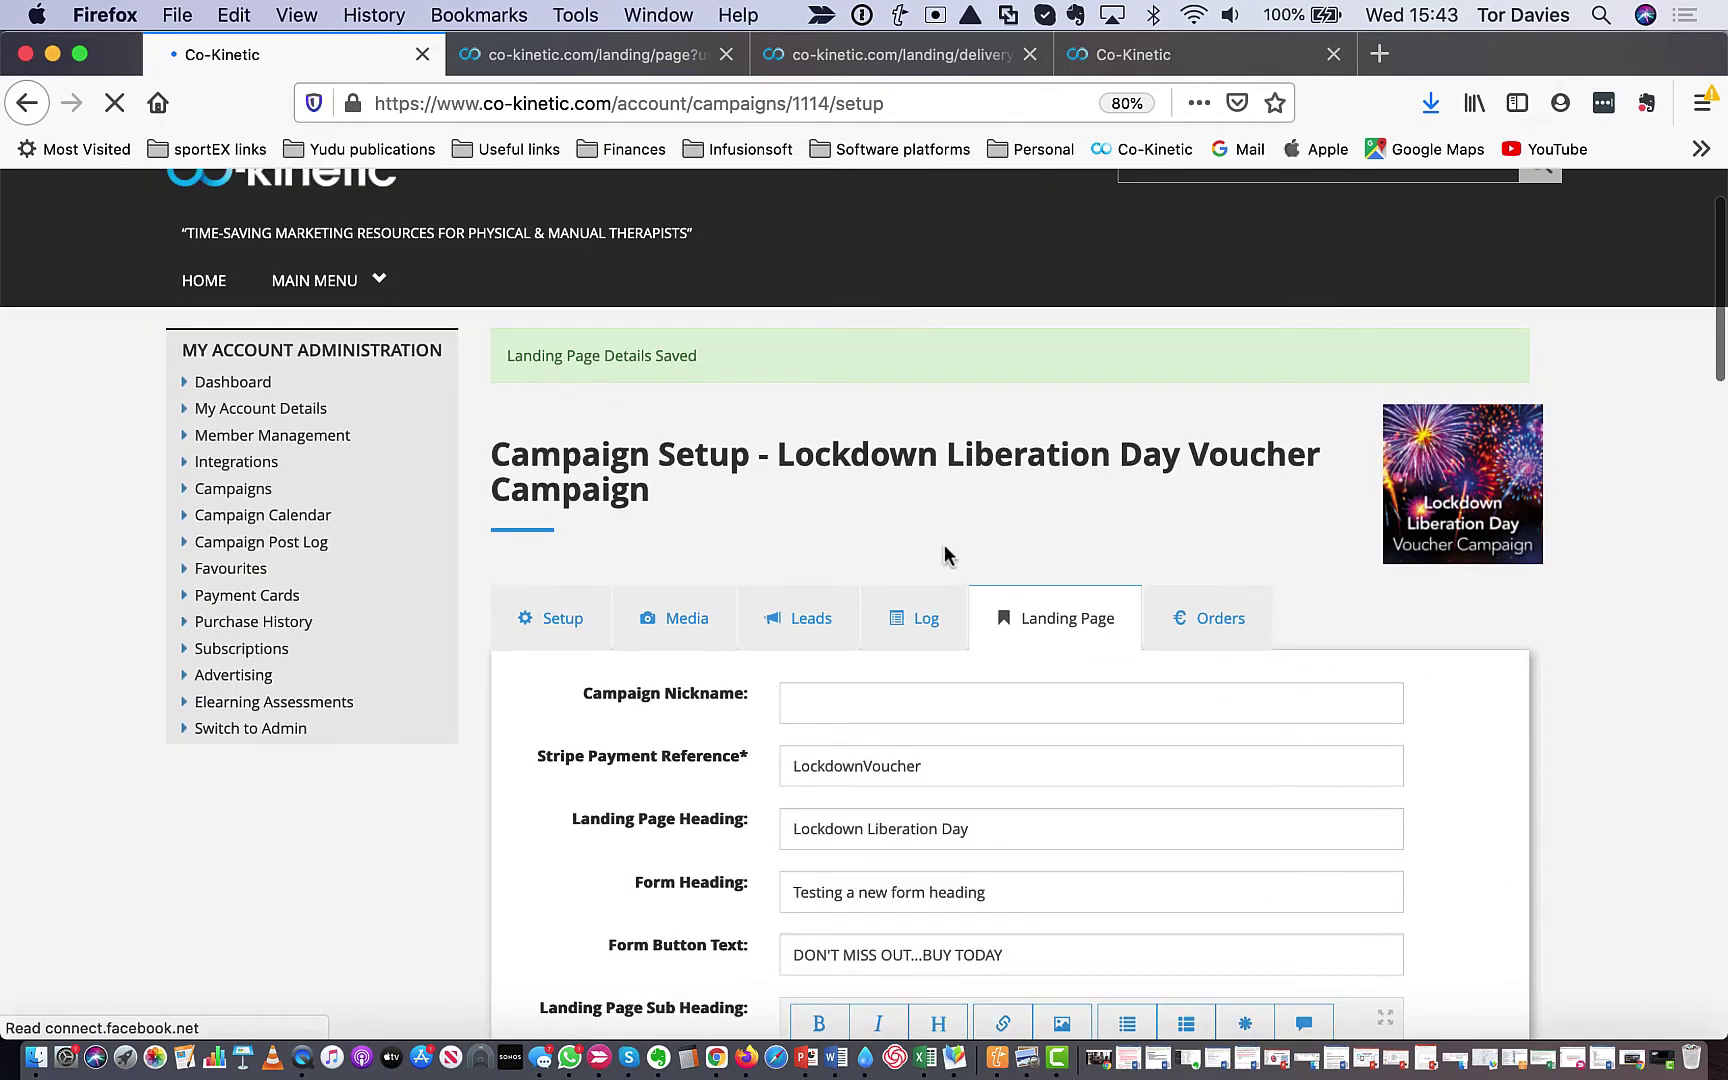
# - Reload the live Lockdown landing page and check its heading and sub heading against the saved settings
pyautogui.scroll(-2, 1056, 668)
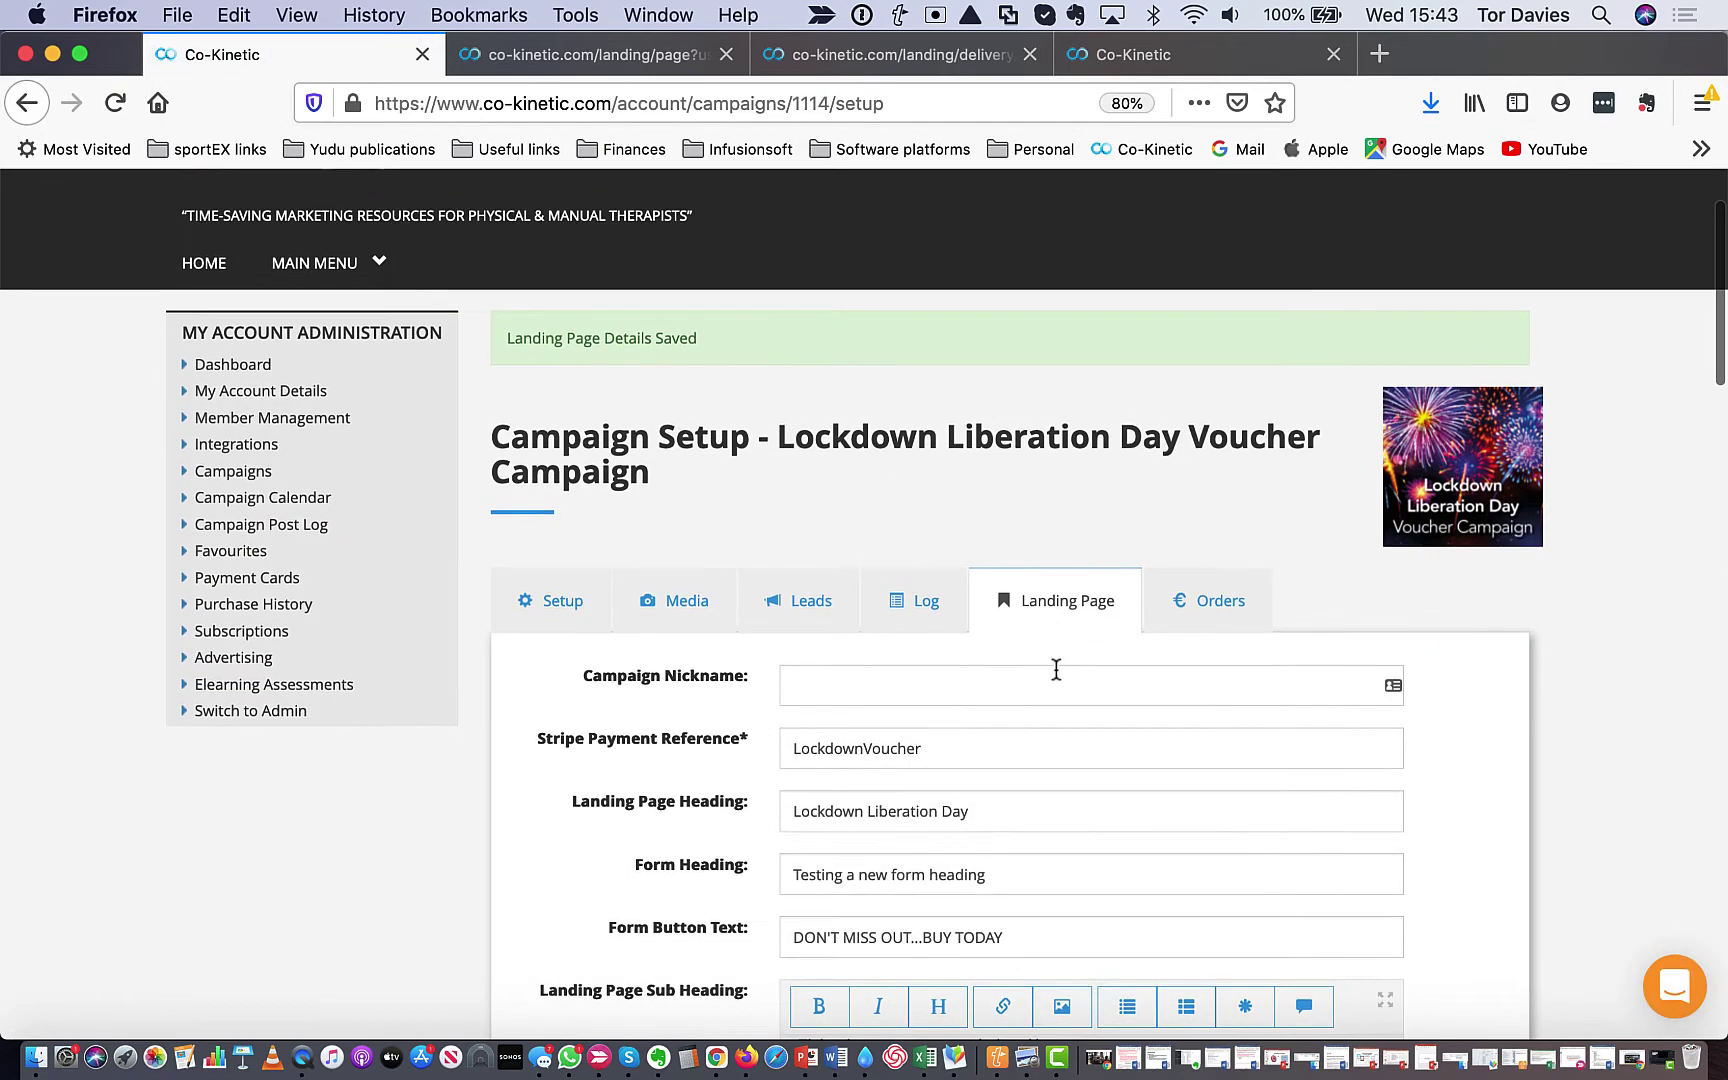
pyautogui.scroll(-3, 1066, 710)
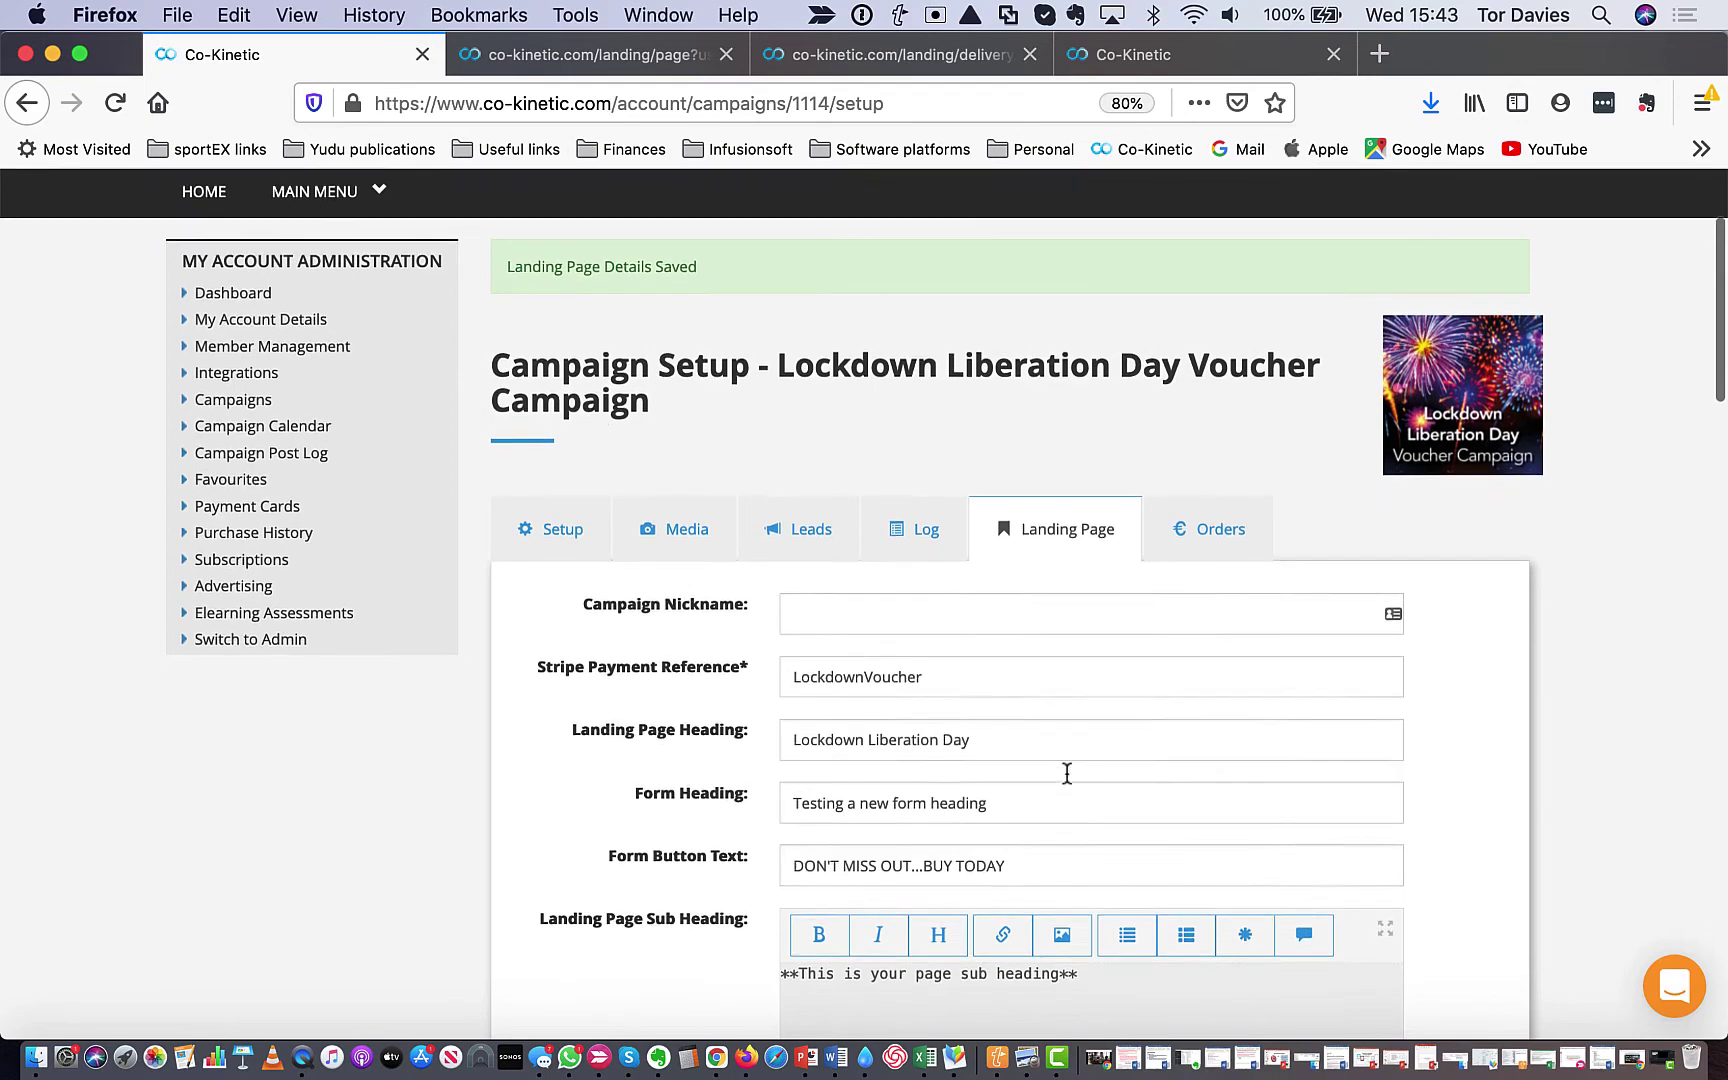
pyautogui.scroll(-1, 1067, 773)
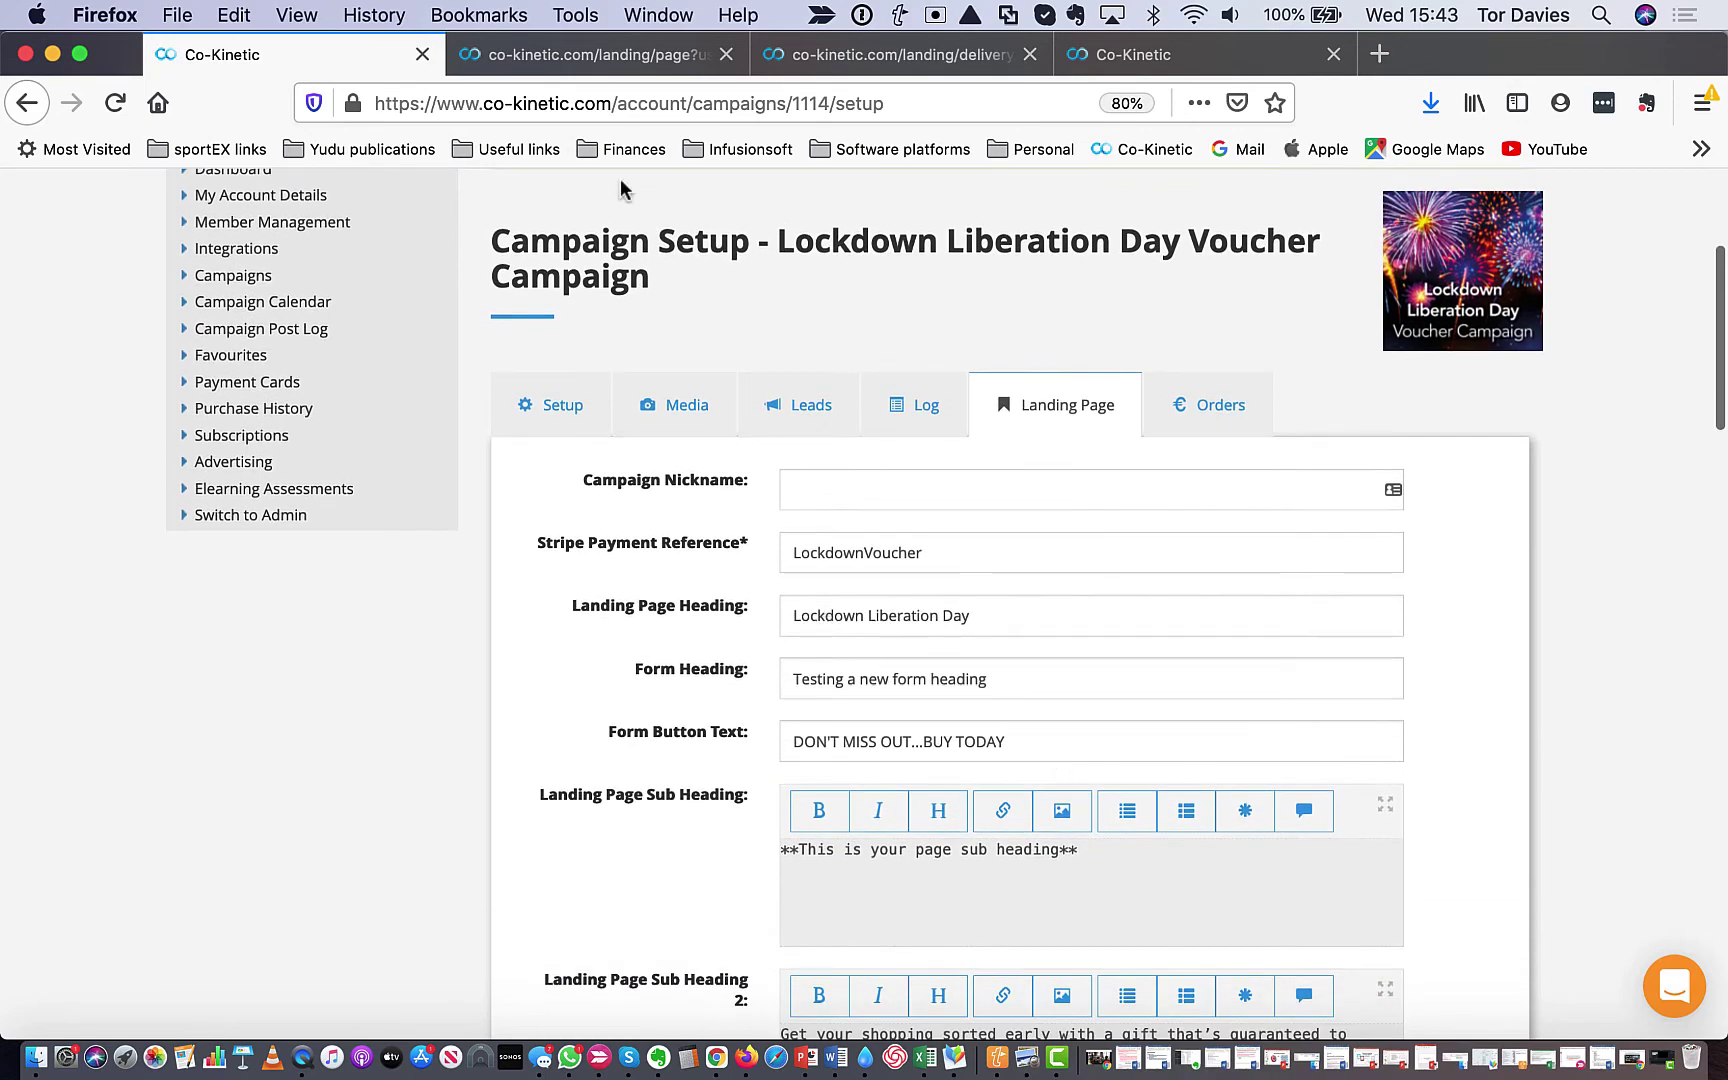
pyautogui.click(585, 58)
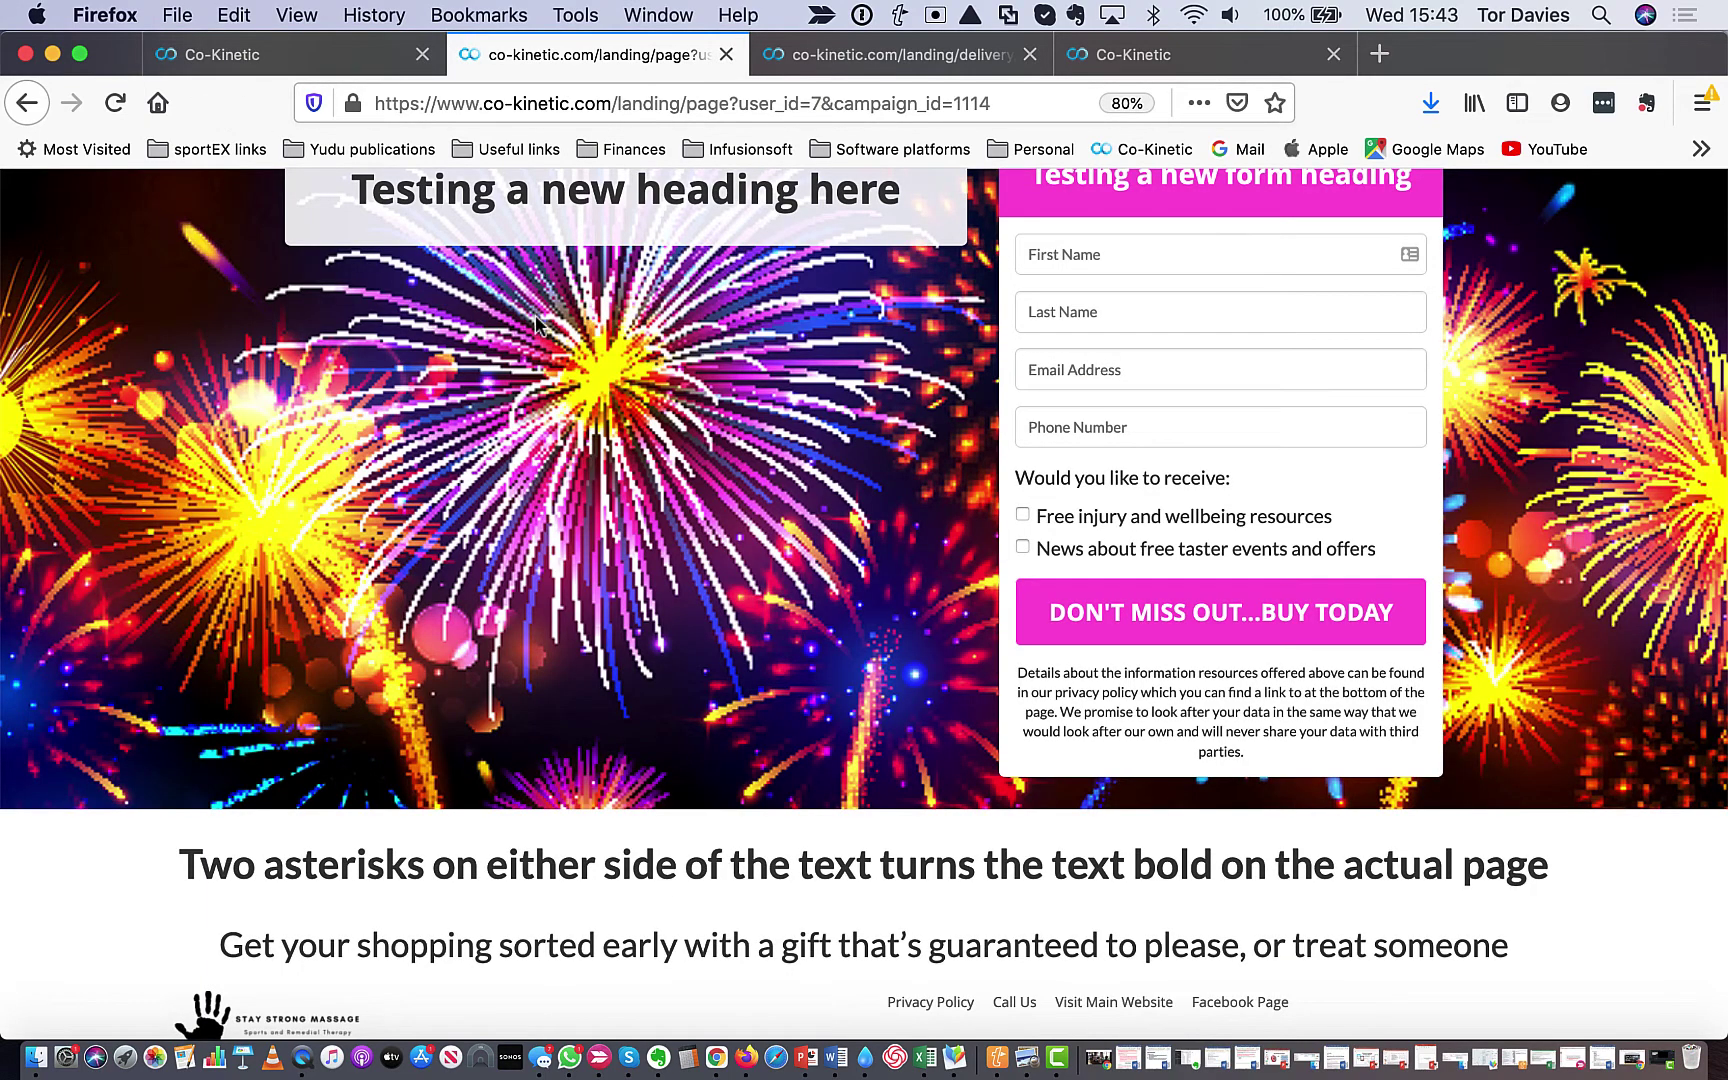
pyautogui.scroll(2, 538, 320)
pyautogui.click(113, 100)
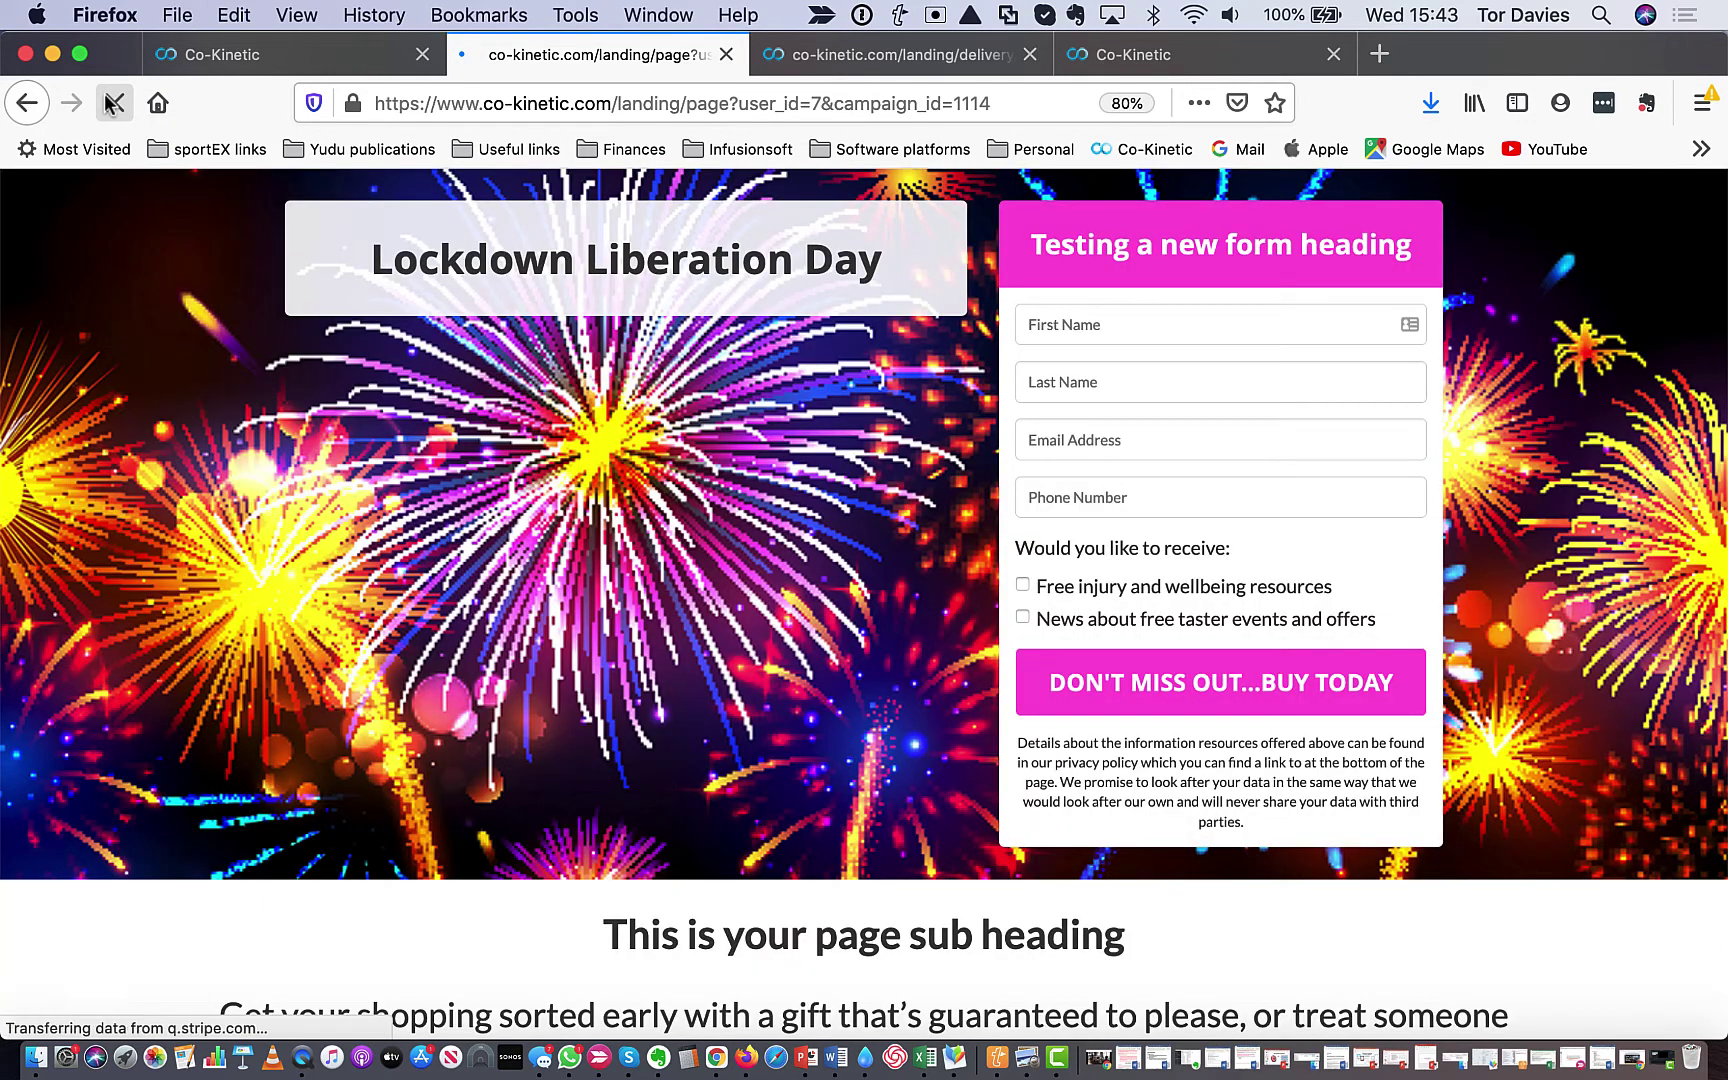
pyautogui.scroll(-3, 795, 640)
pyautogui.scroll(-2, 795, 640)
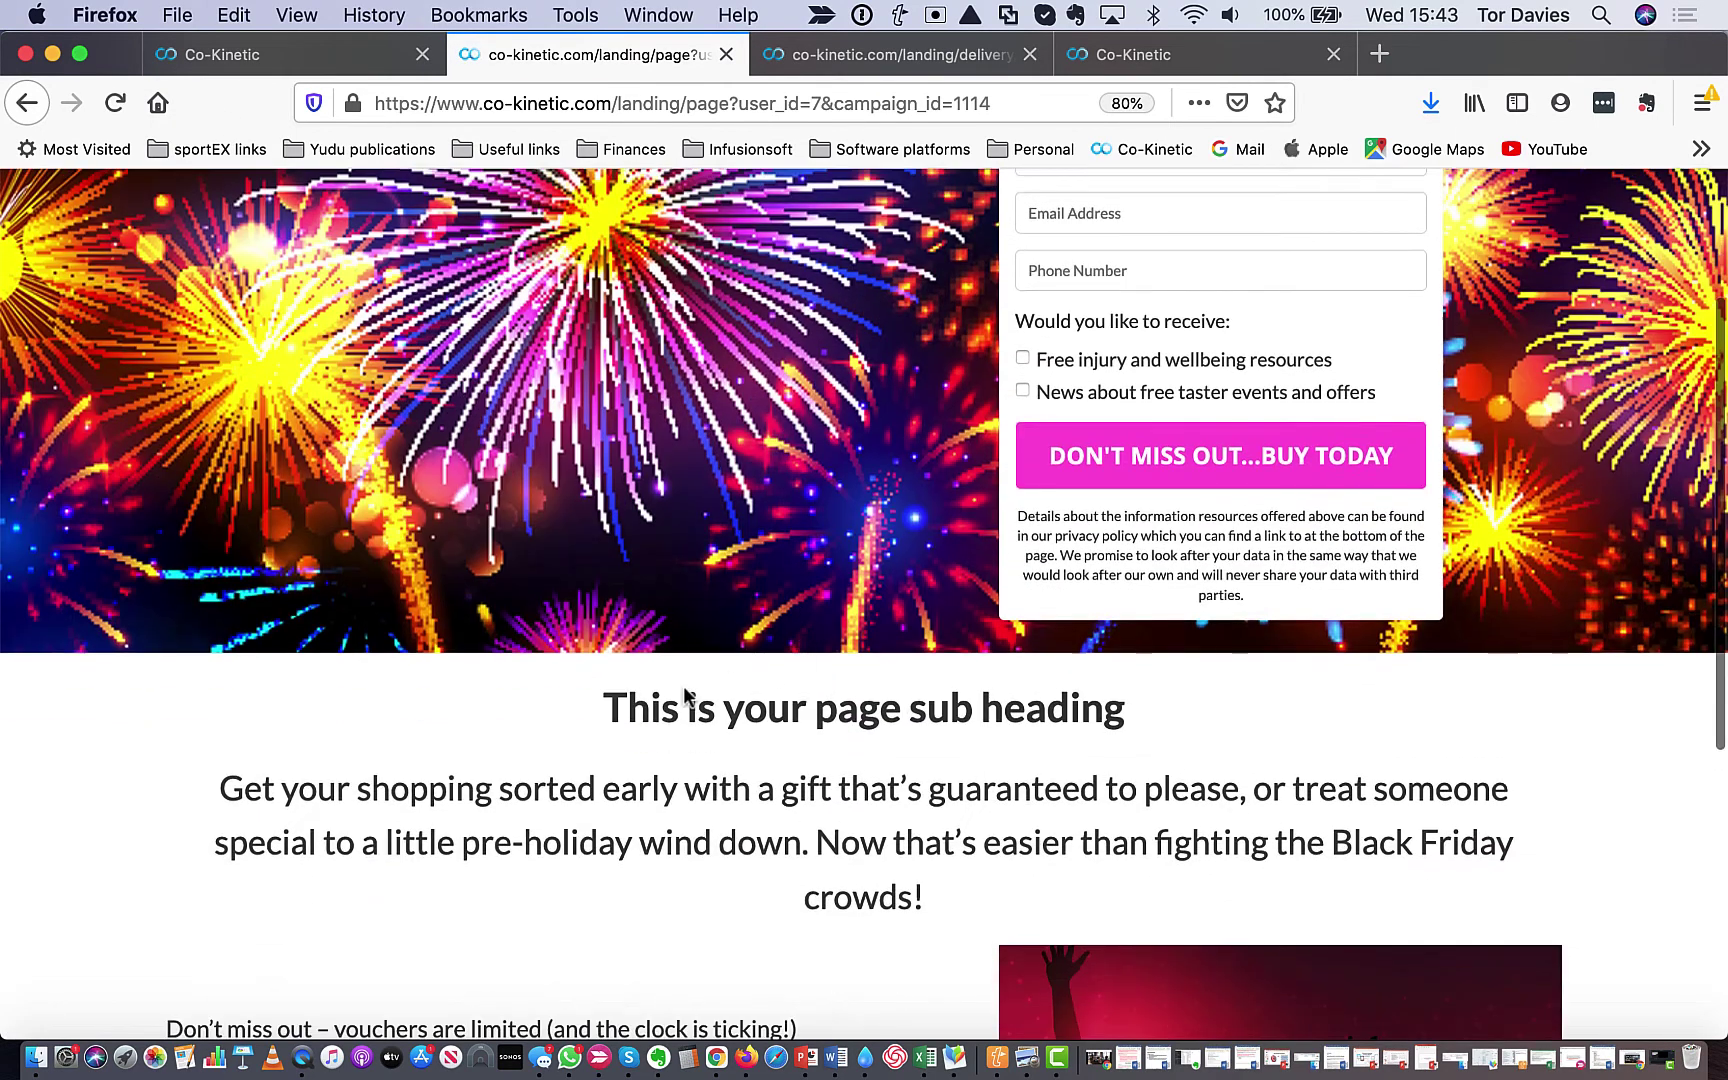
pyautogui.scroll(-5, 1093, 728)
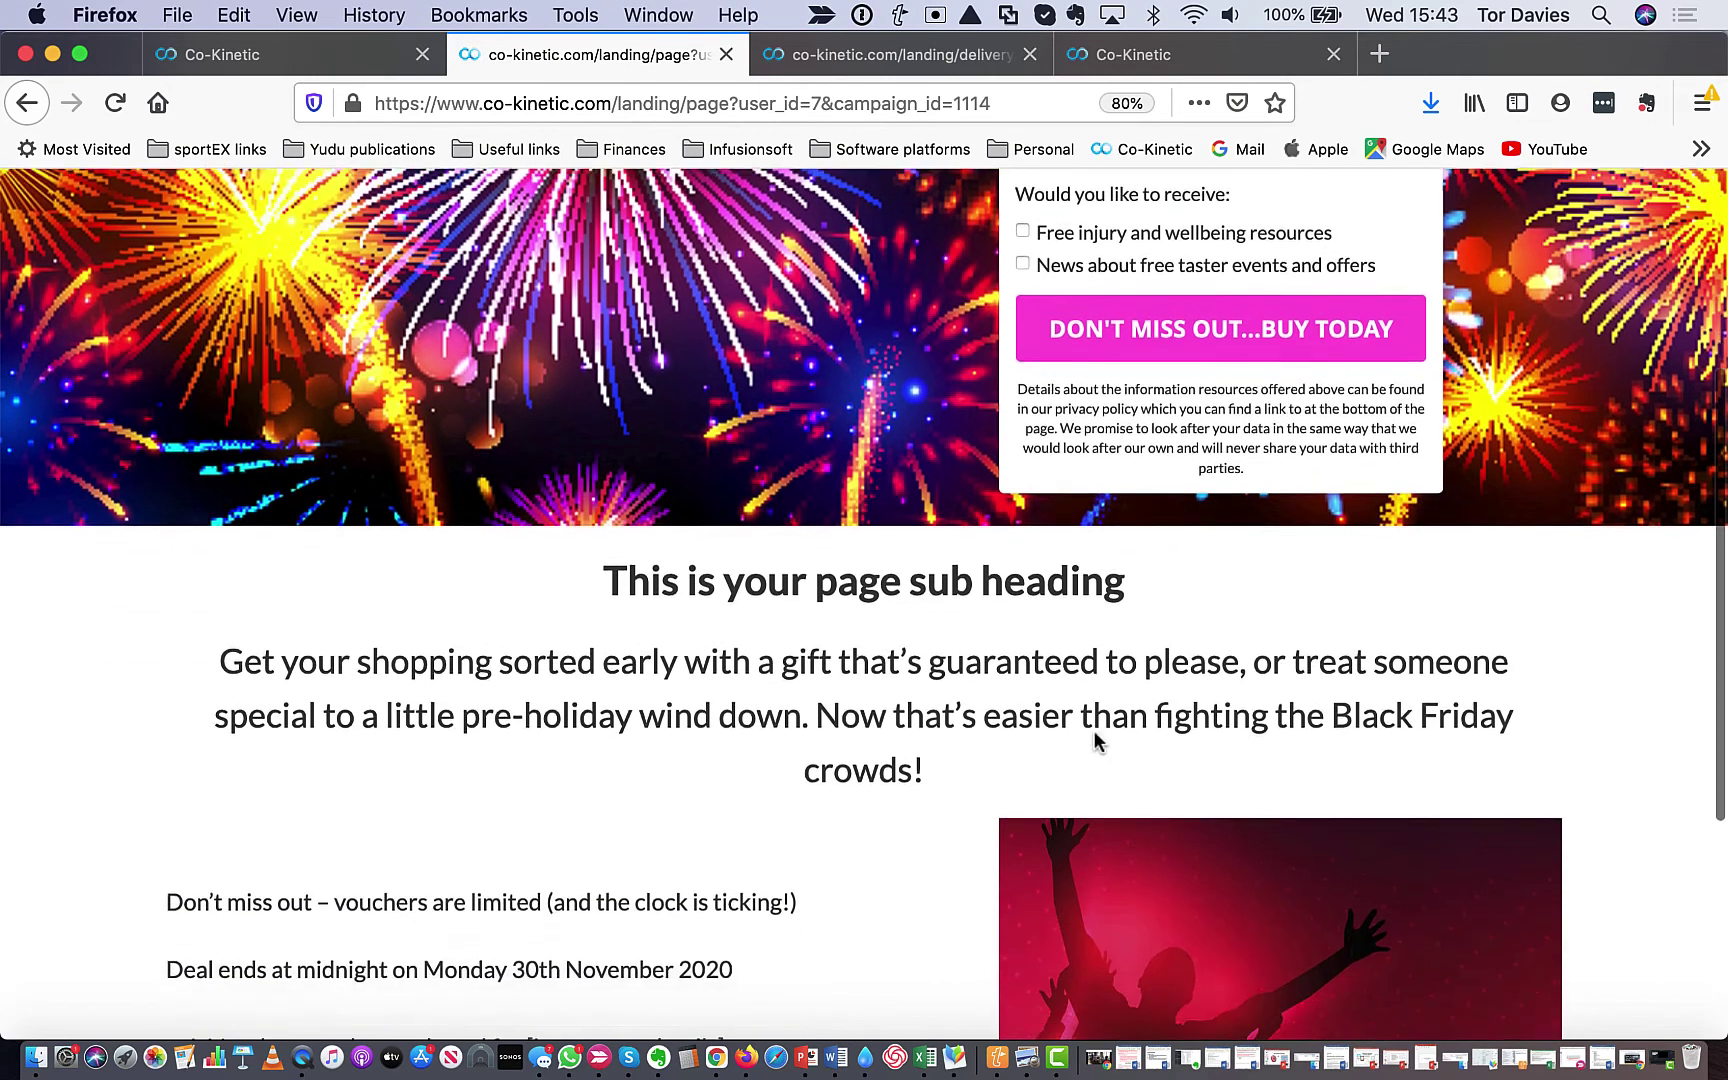
pyautogui.scroll(5, 1093, 728)
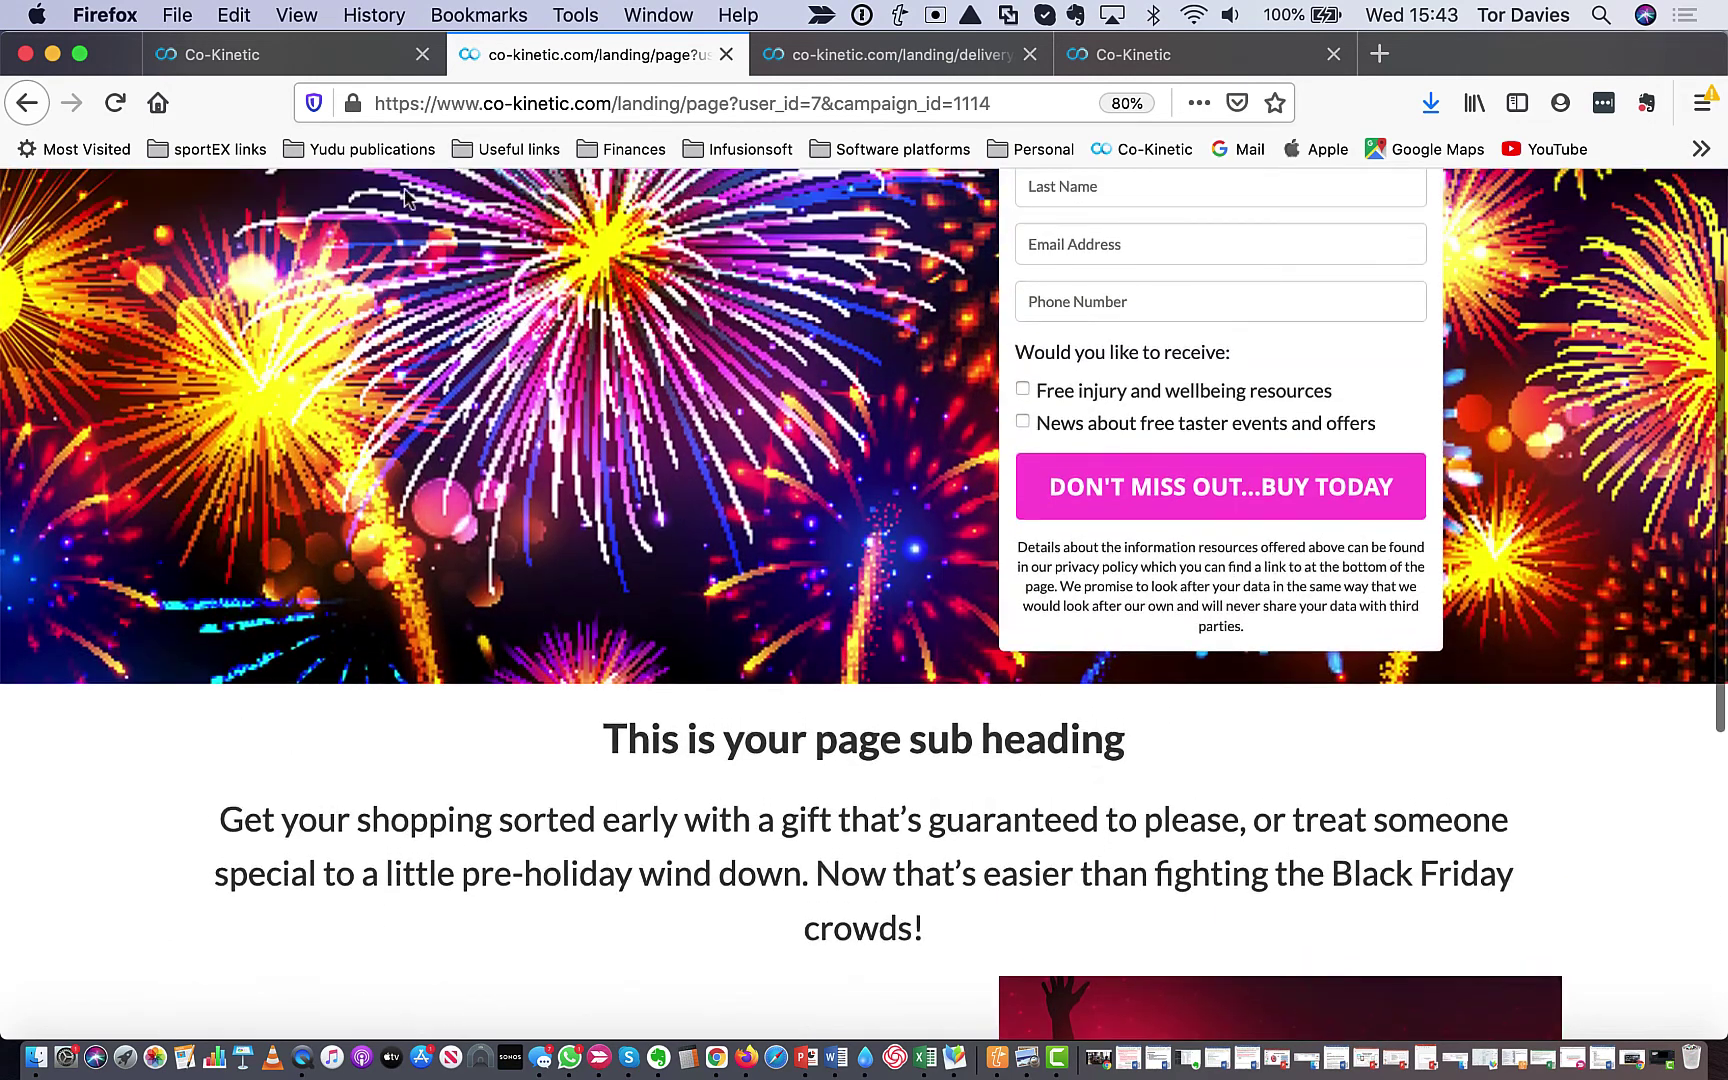
# - Compare the heading, form heading, button text and sub heading fields in the campaign settings with their places on the live landing page
pyautogui.click(295, 60)
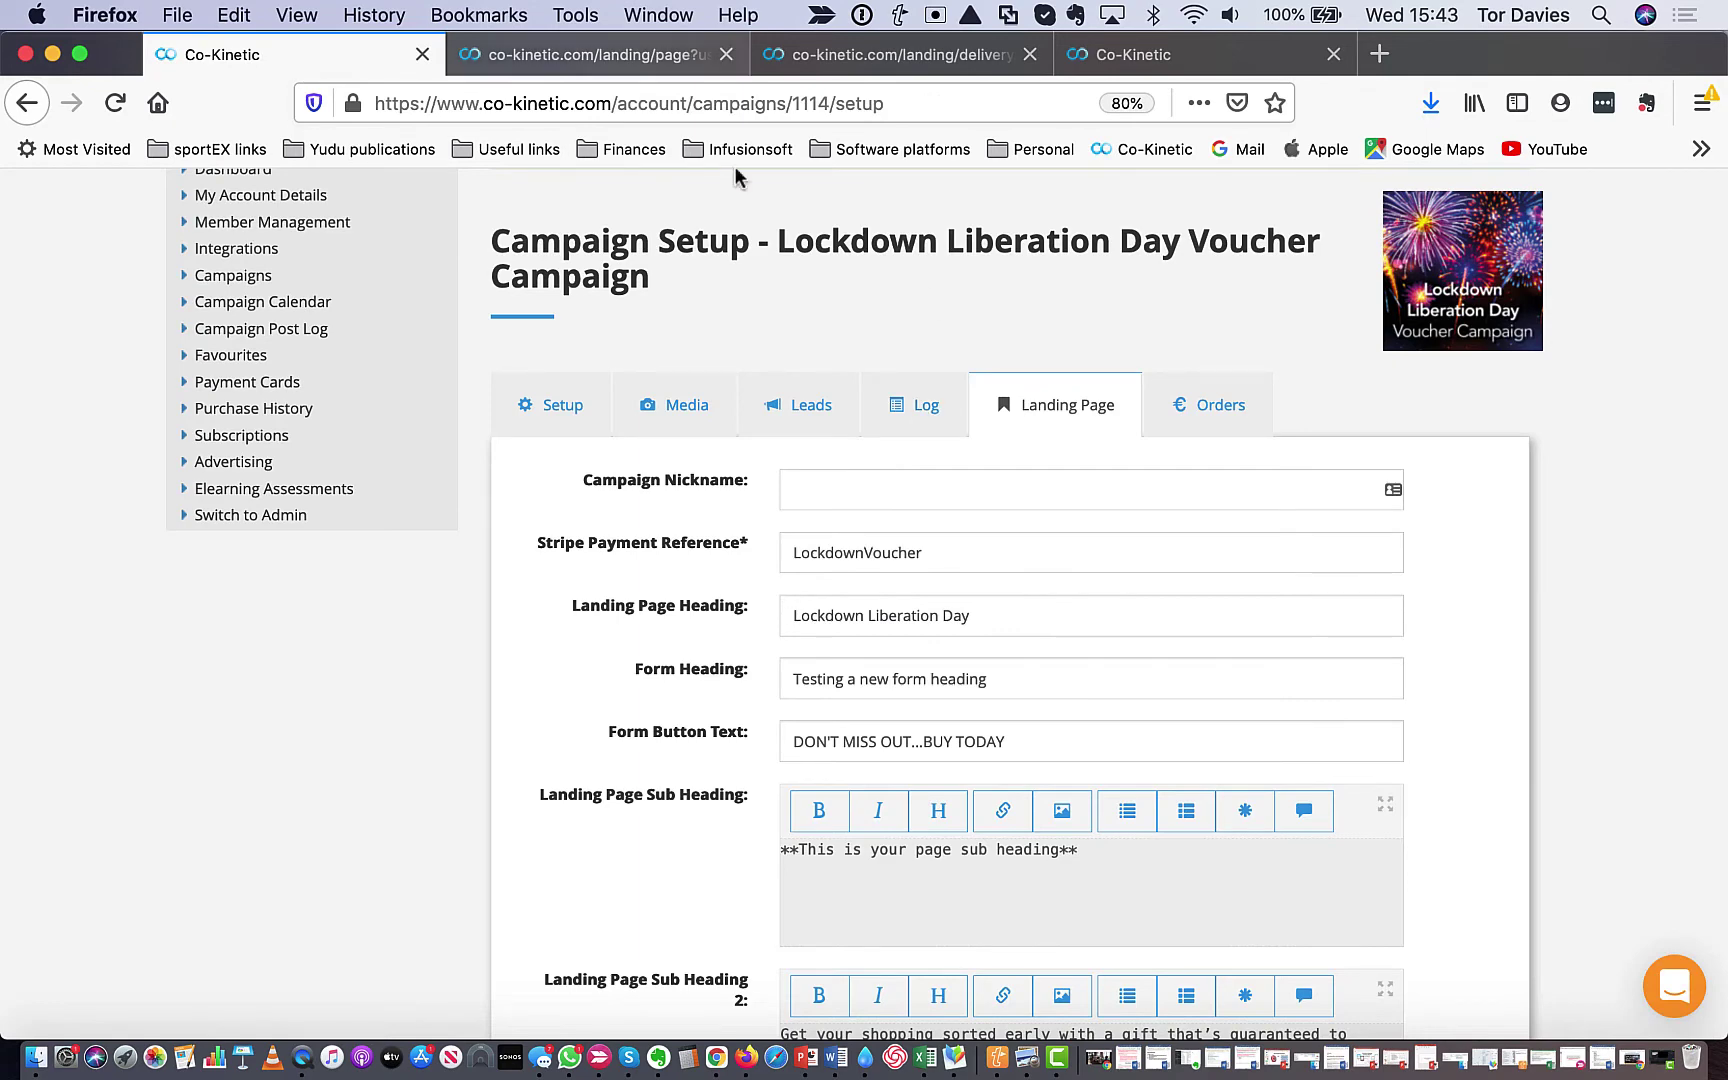
pyautogui.click(450, 52)
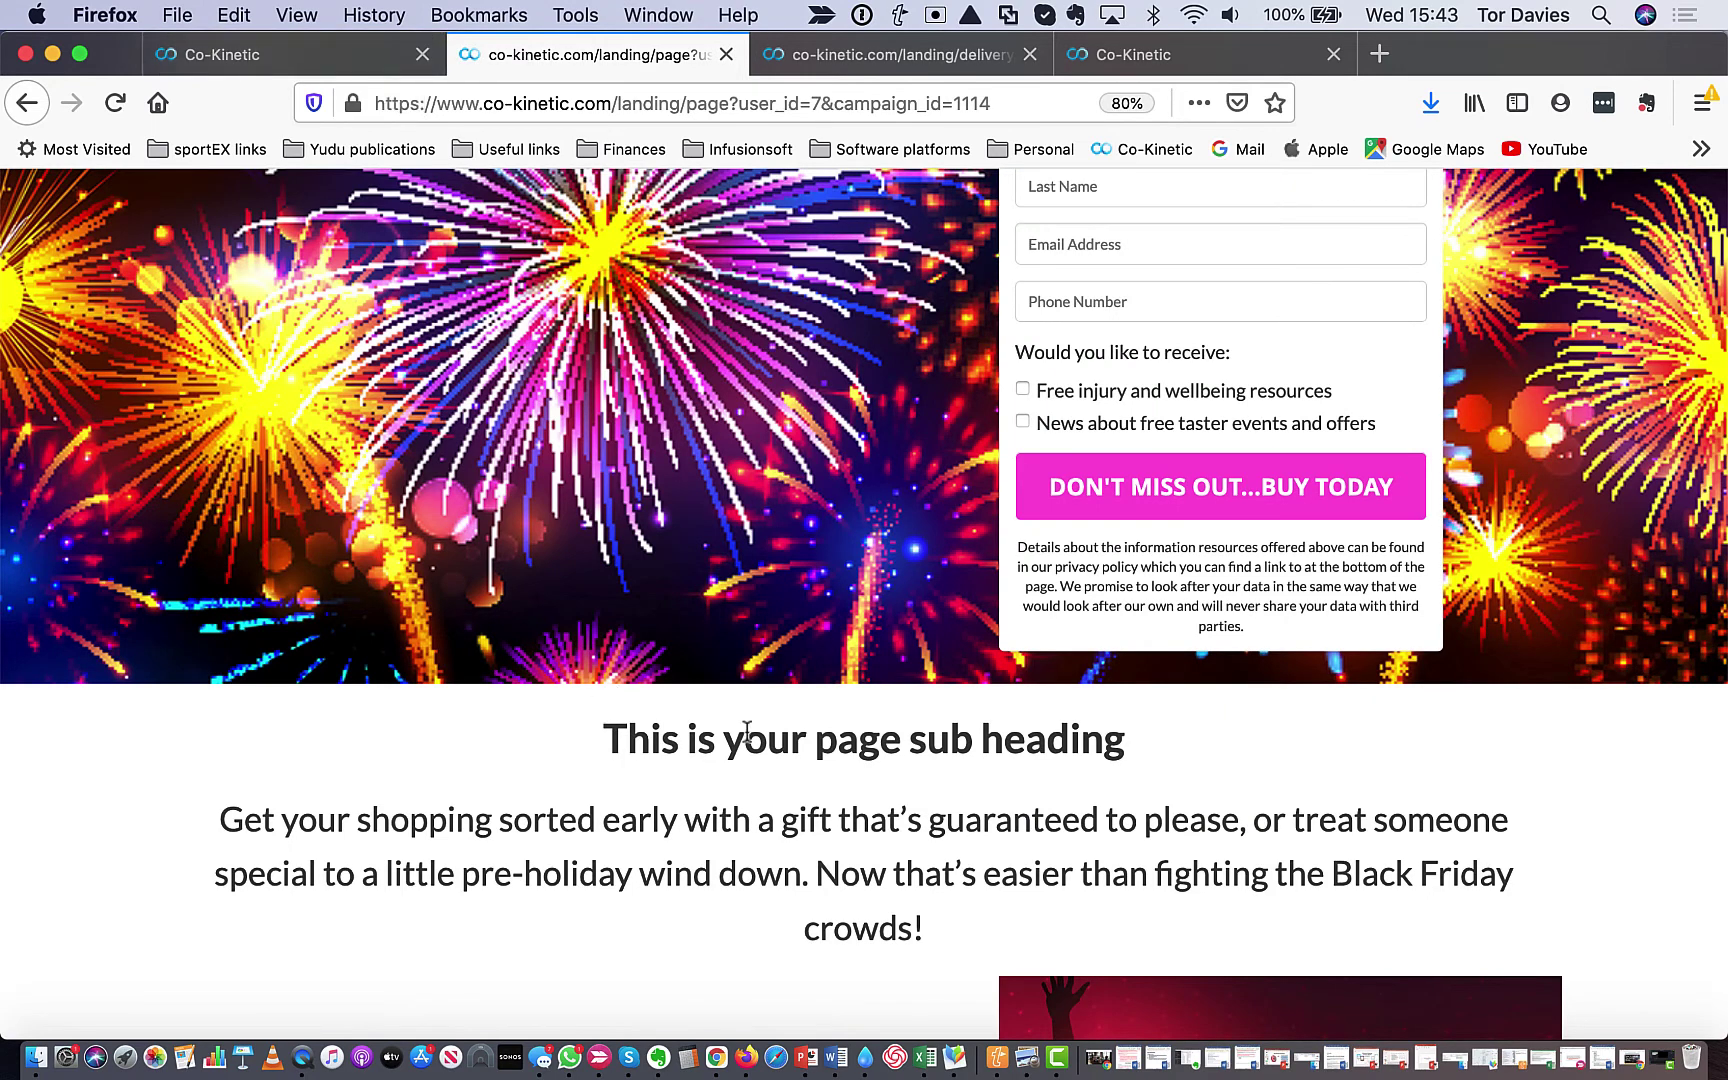
pyautogui.scroll(1, 1100, 760)
pyautogui.scroll(1, 1100, 760)
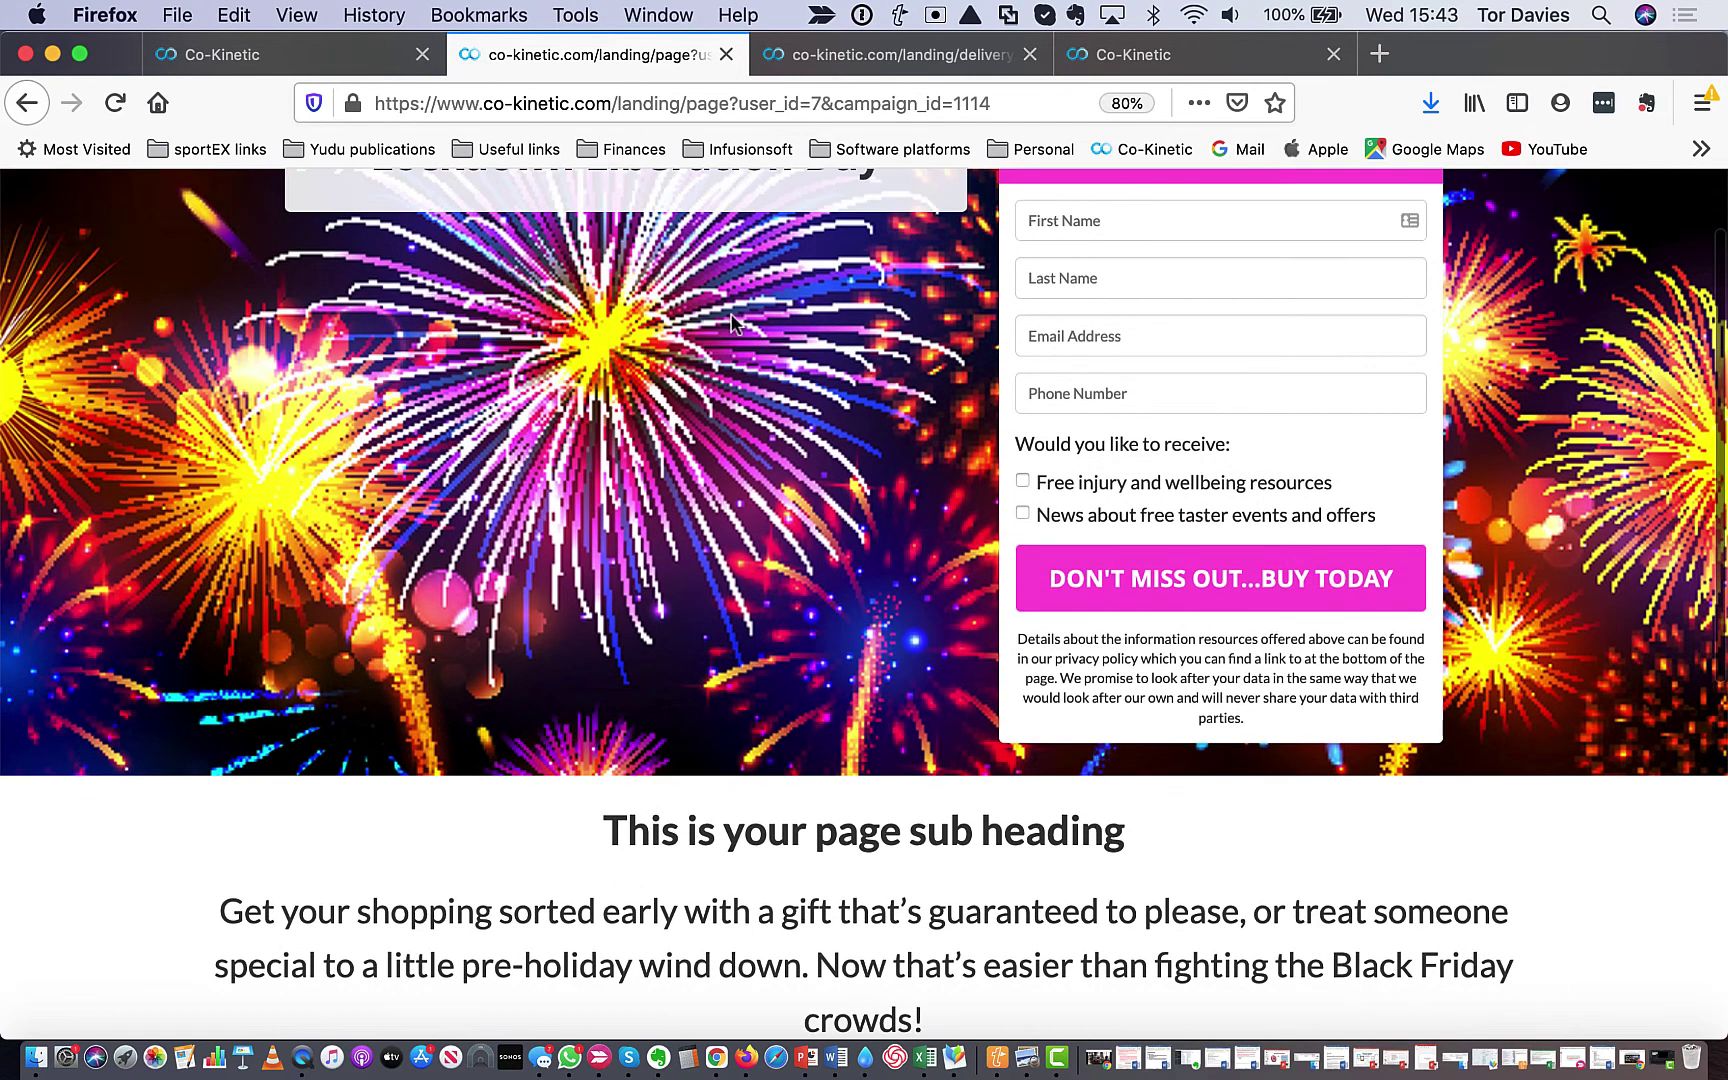
pyautogui.click(308, 56)
pyautogui.scroll(-4, 804, 477)
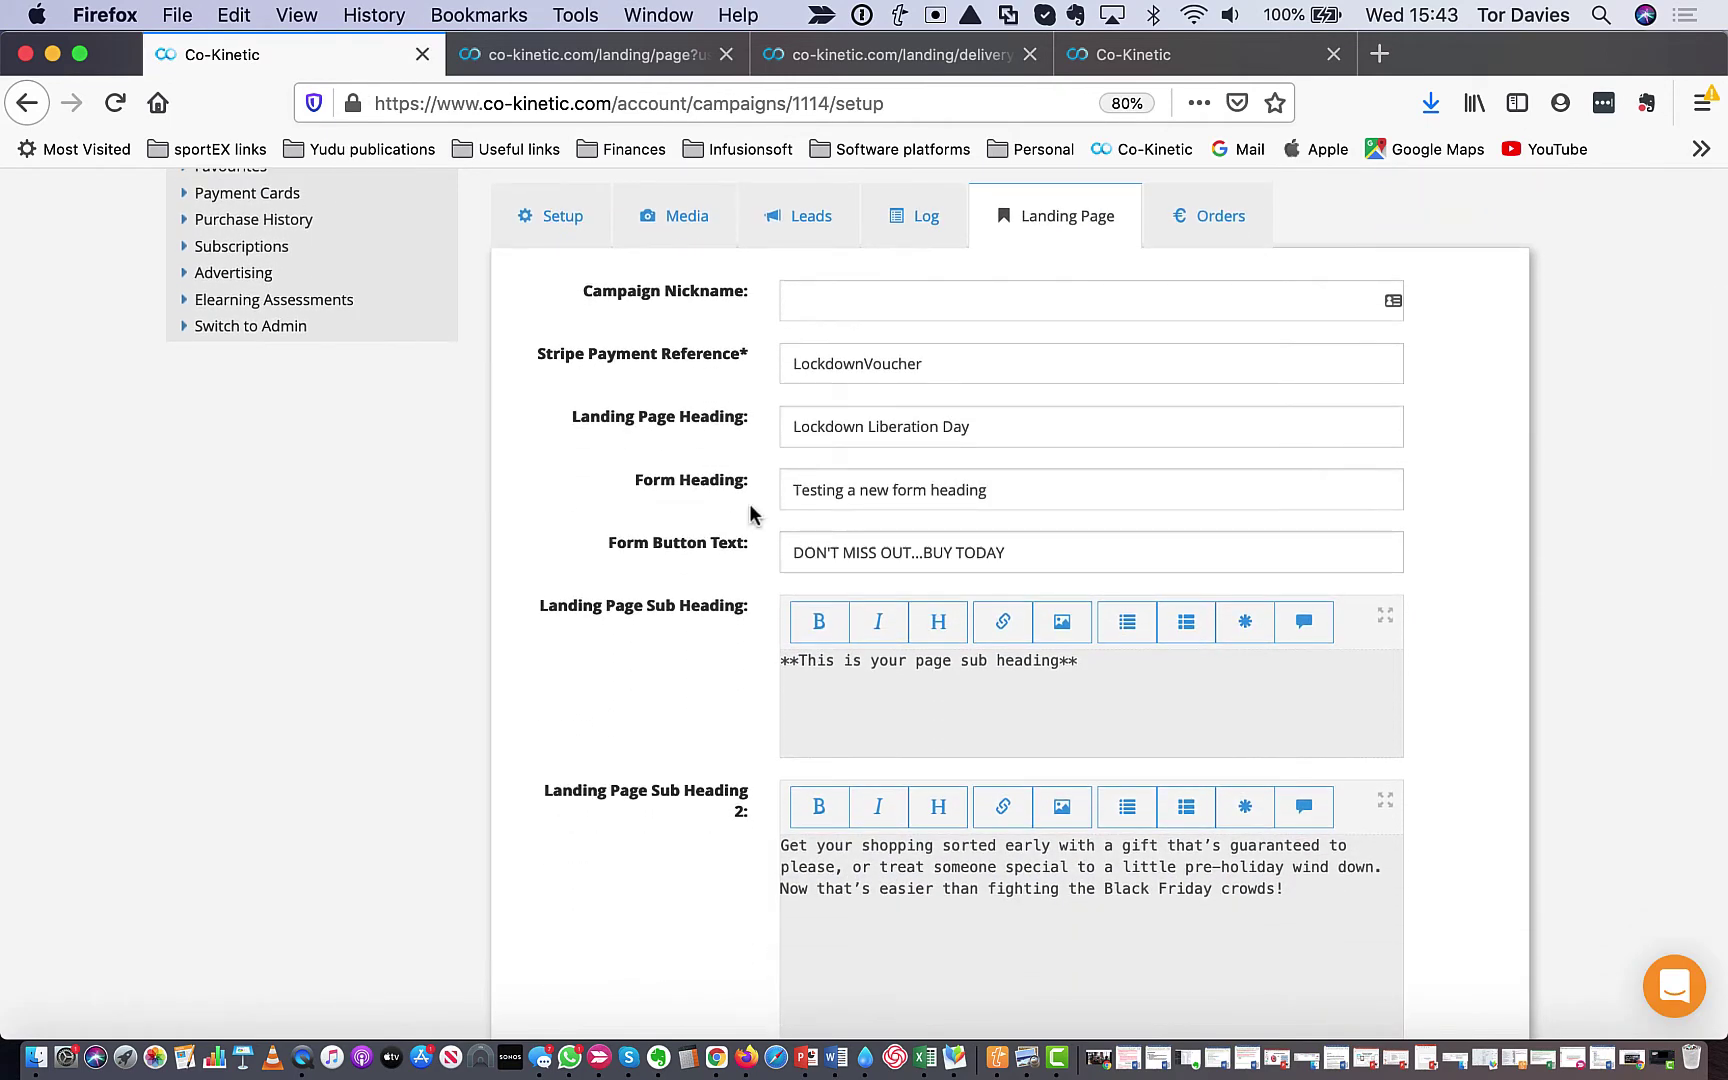
pyautogui.click(617, 66)
pyautogui.scroll(2, 1091, 217)
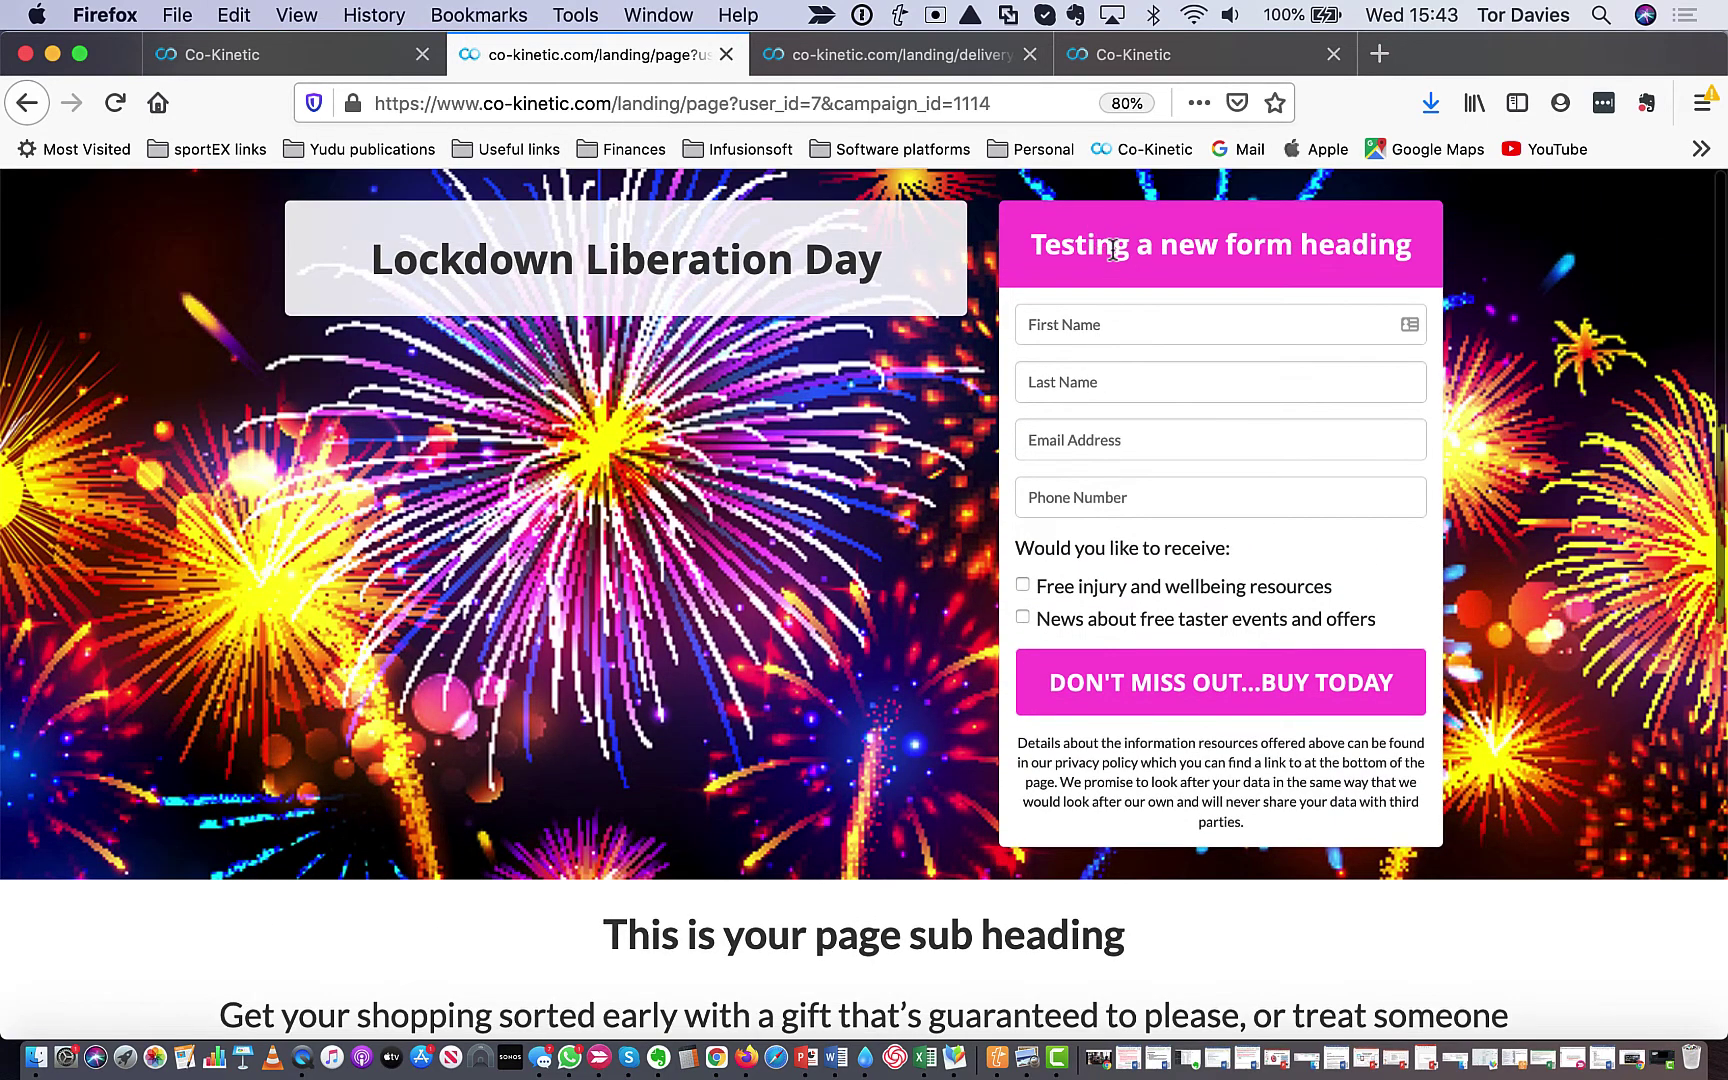
pyautogui.click(329, 66)
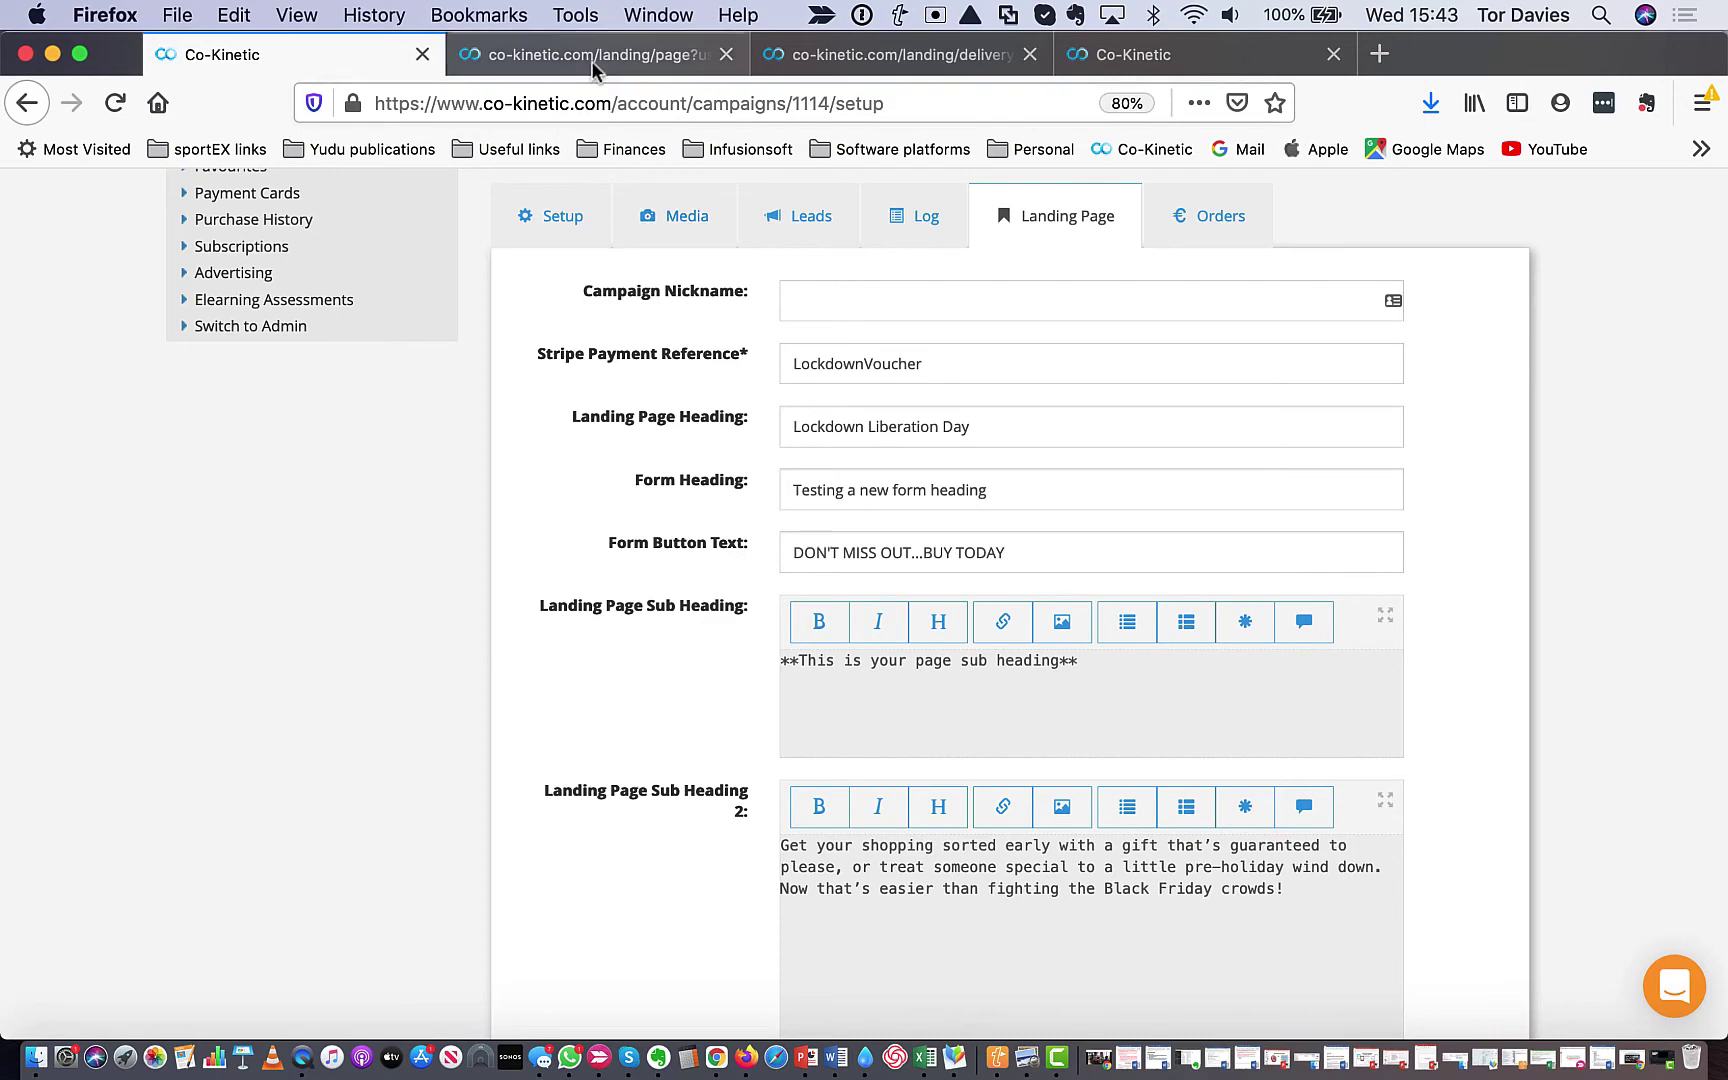
pyautogui.click(560, 55)
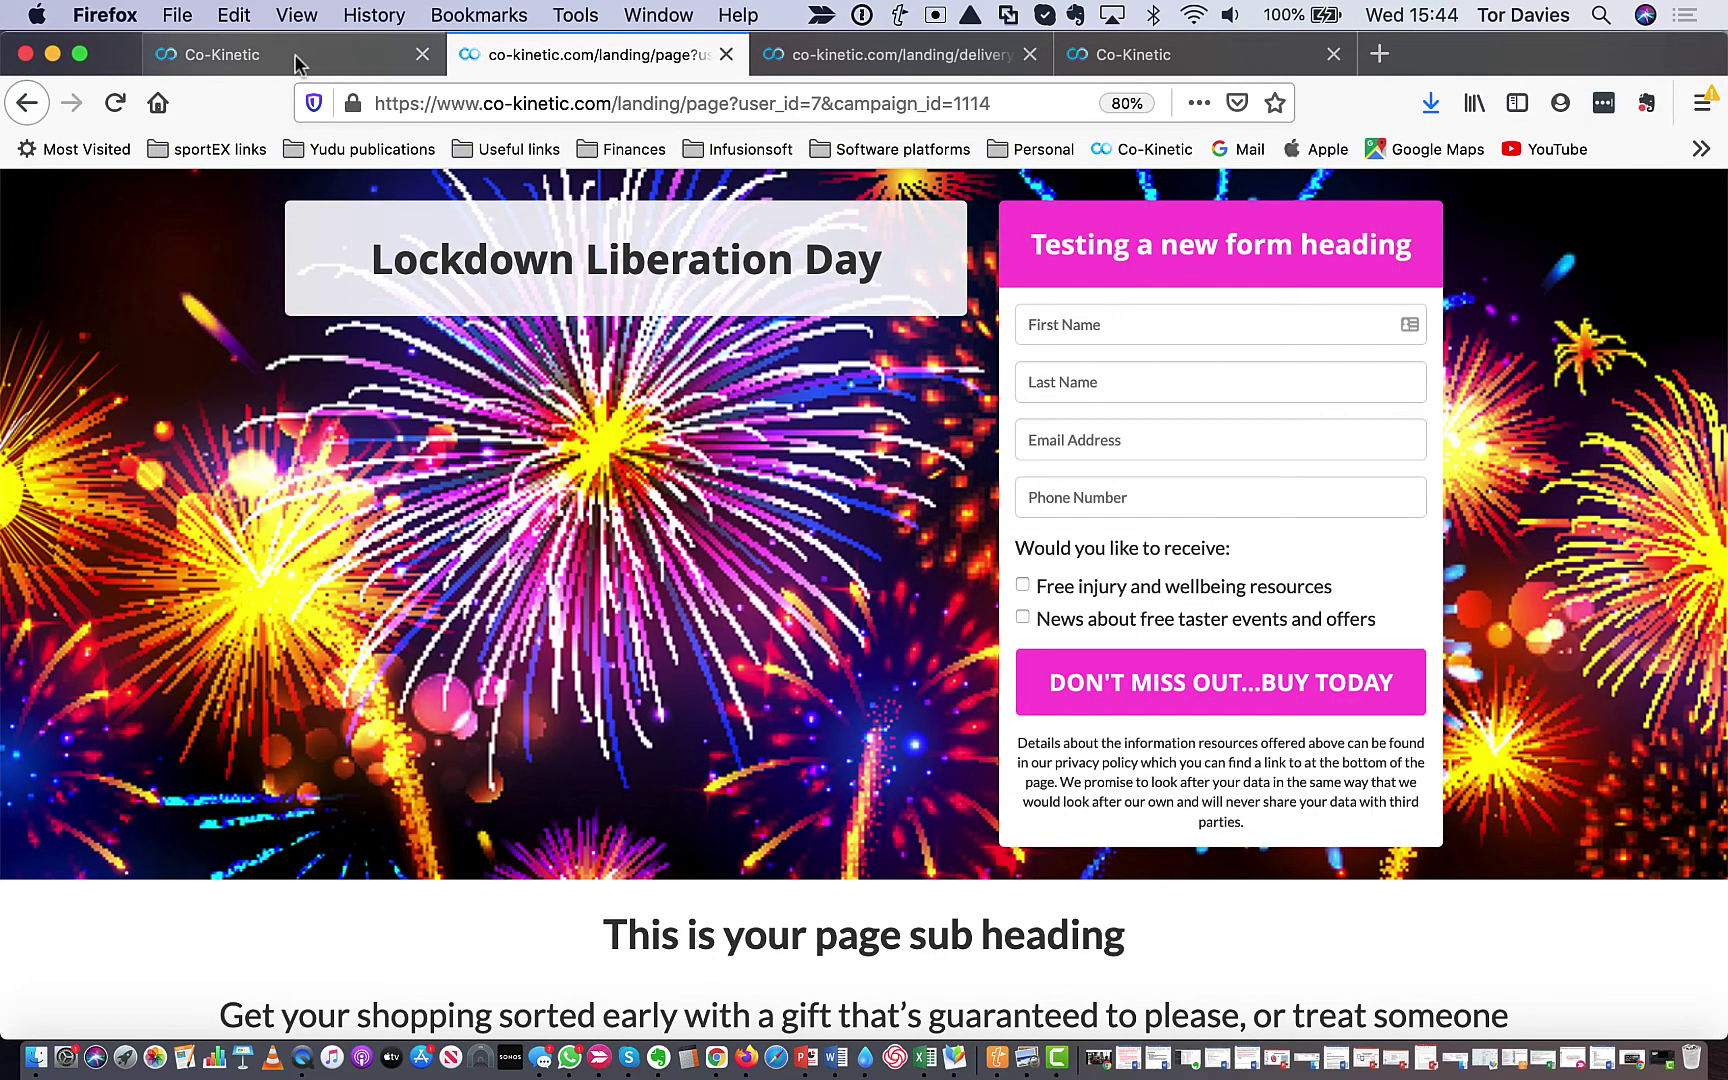
pyautogui.scroll(-3, 407, 320)
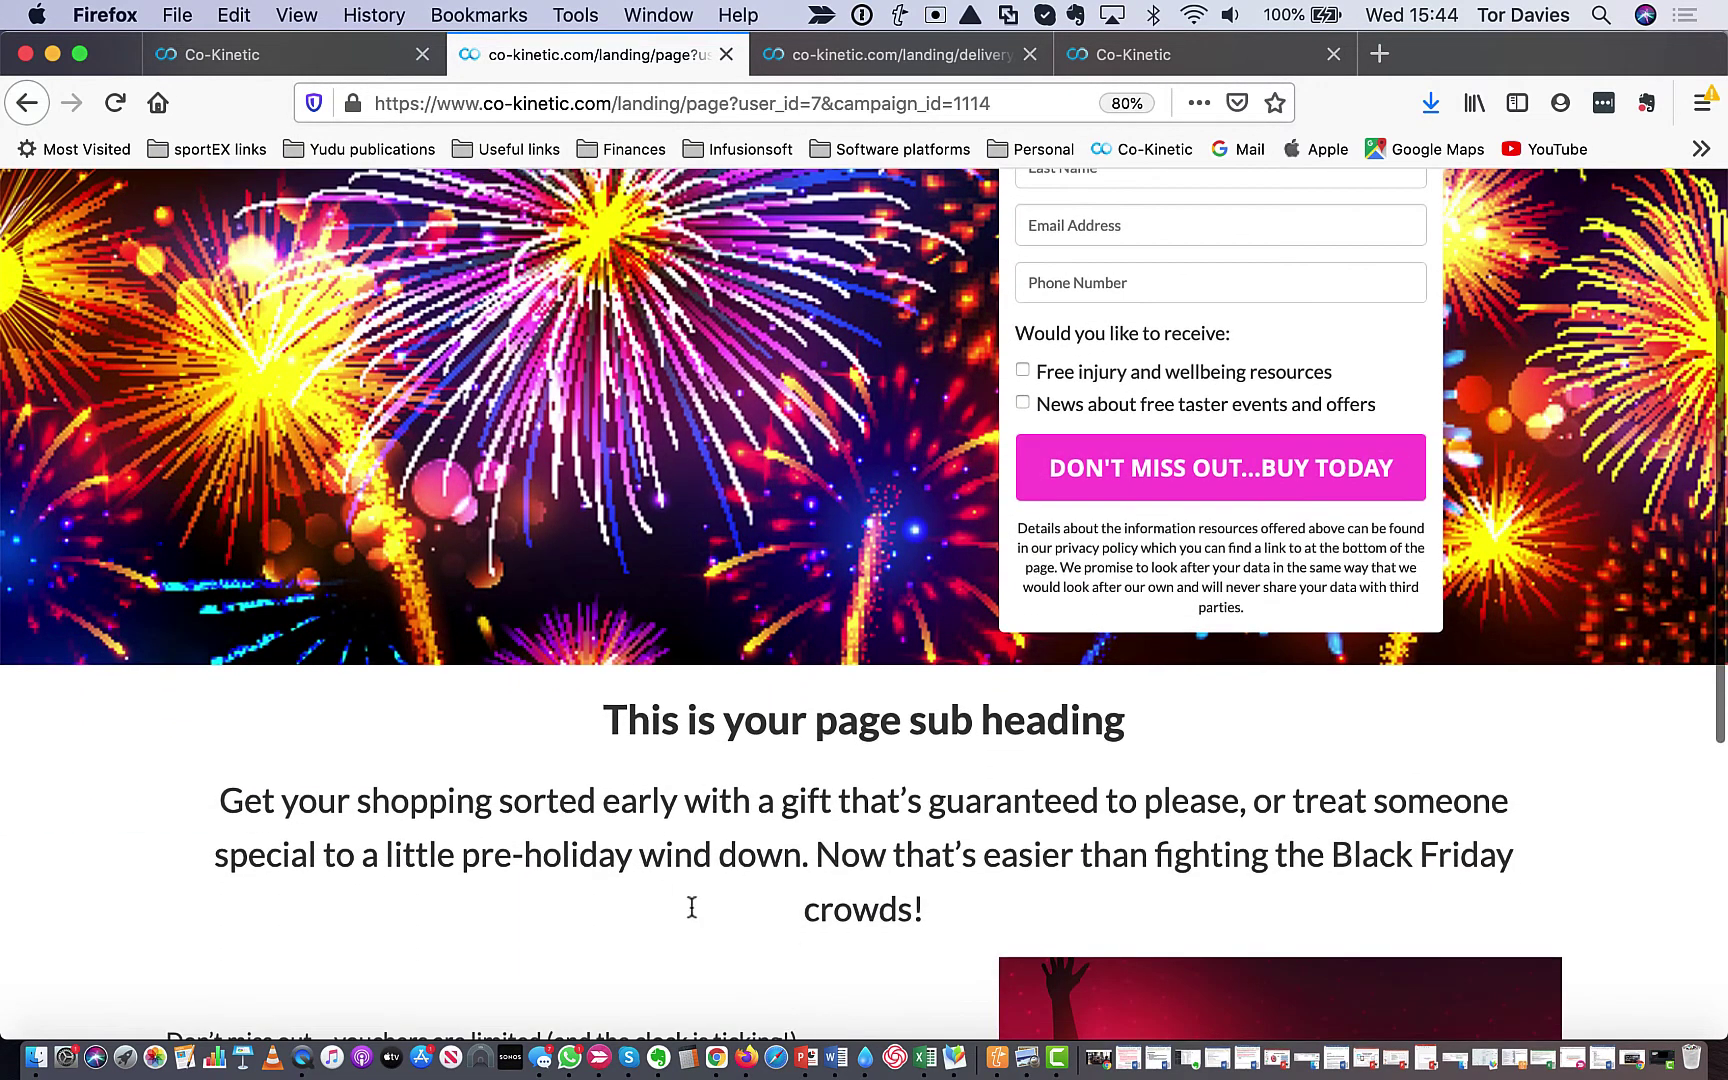
# - Return to the campaign's landing page settings and examine the <br></br> line break tags and remaining text in the Landing Page Description
pyautogui.click(200, 59)
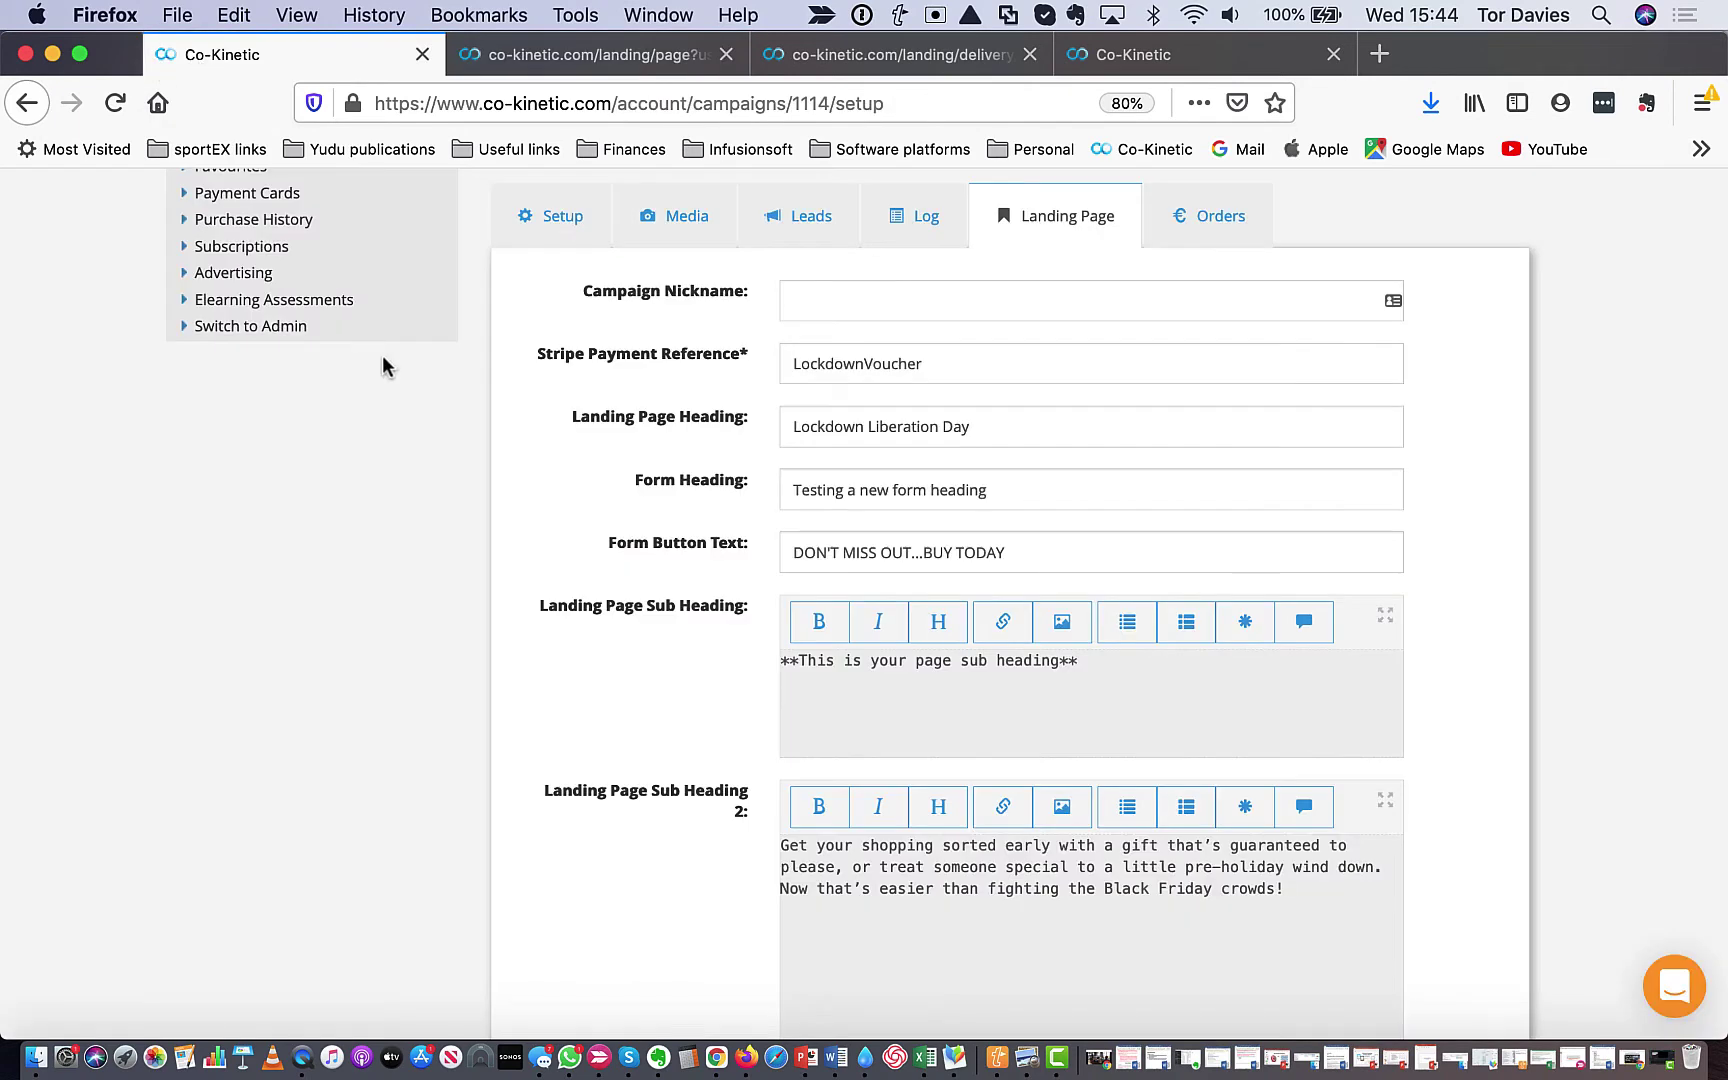
pyautogui.scroll(-5, 383, 358)
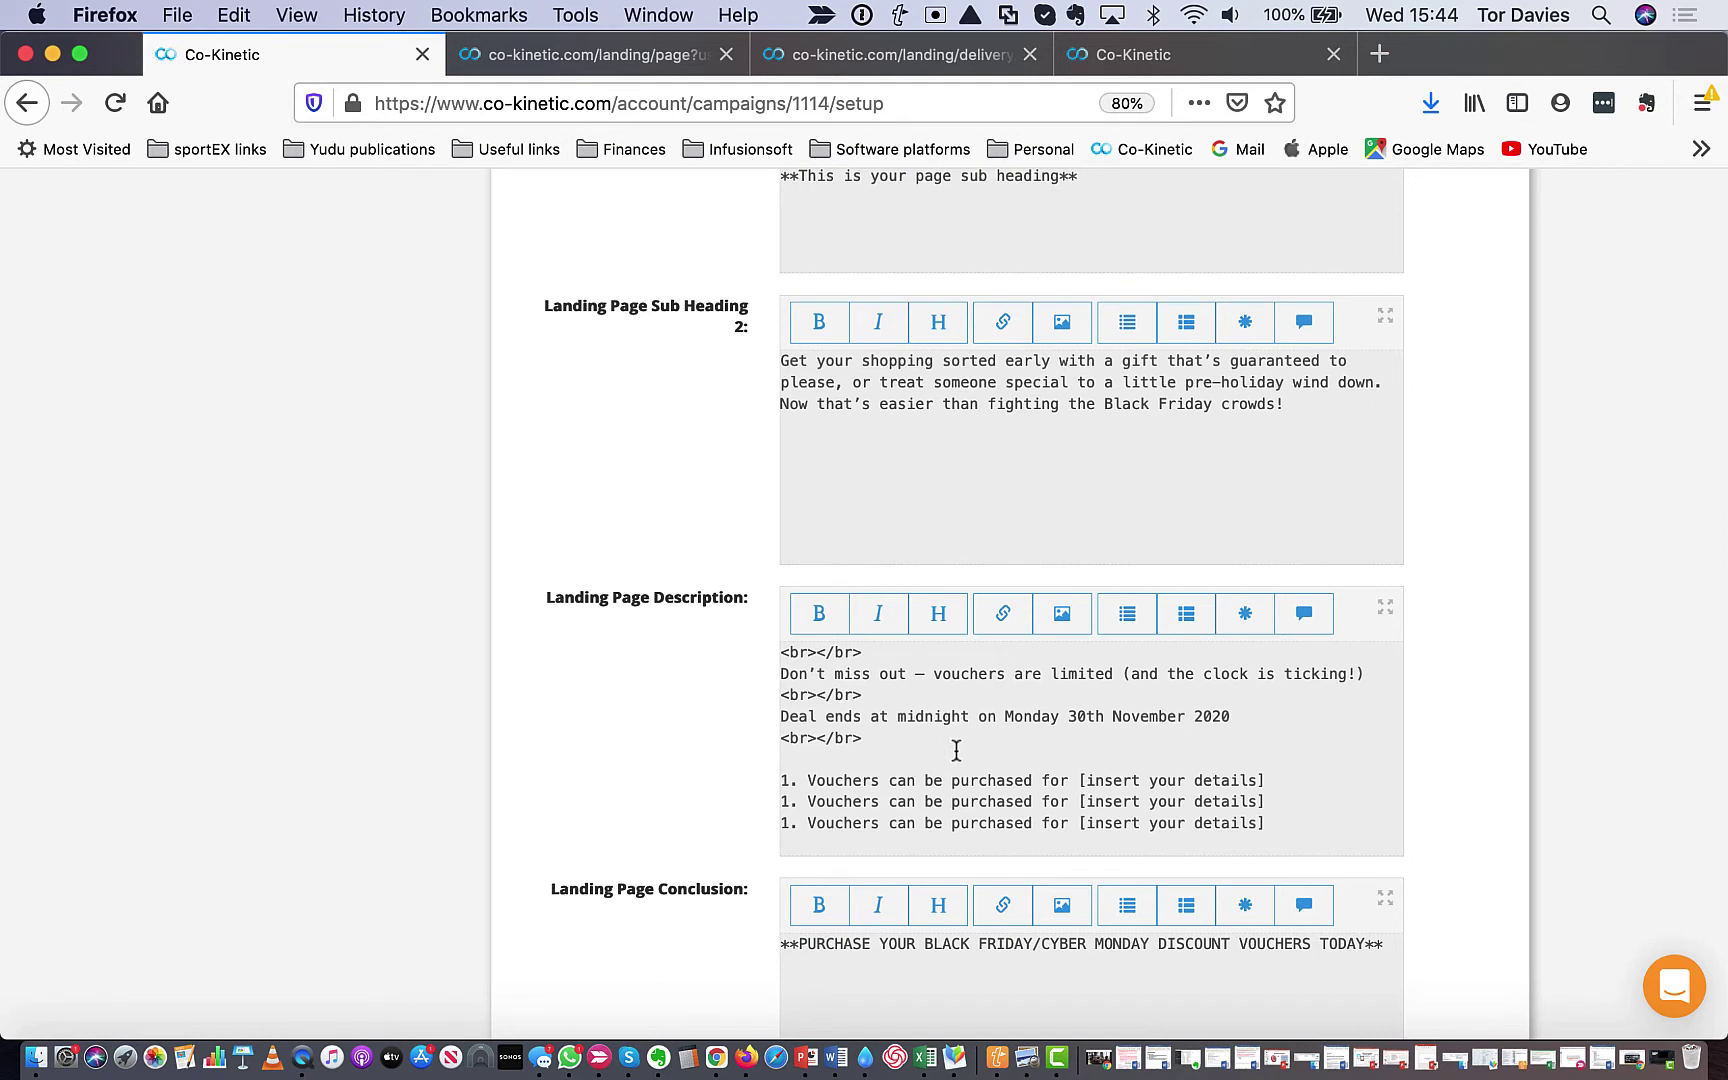
pyautogui.moveTo(867, 654); pyautogui.dragTo(775, 652)
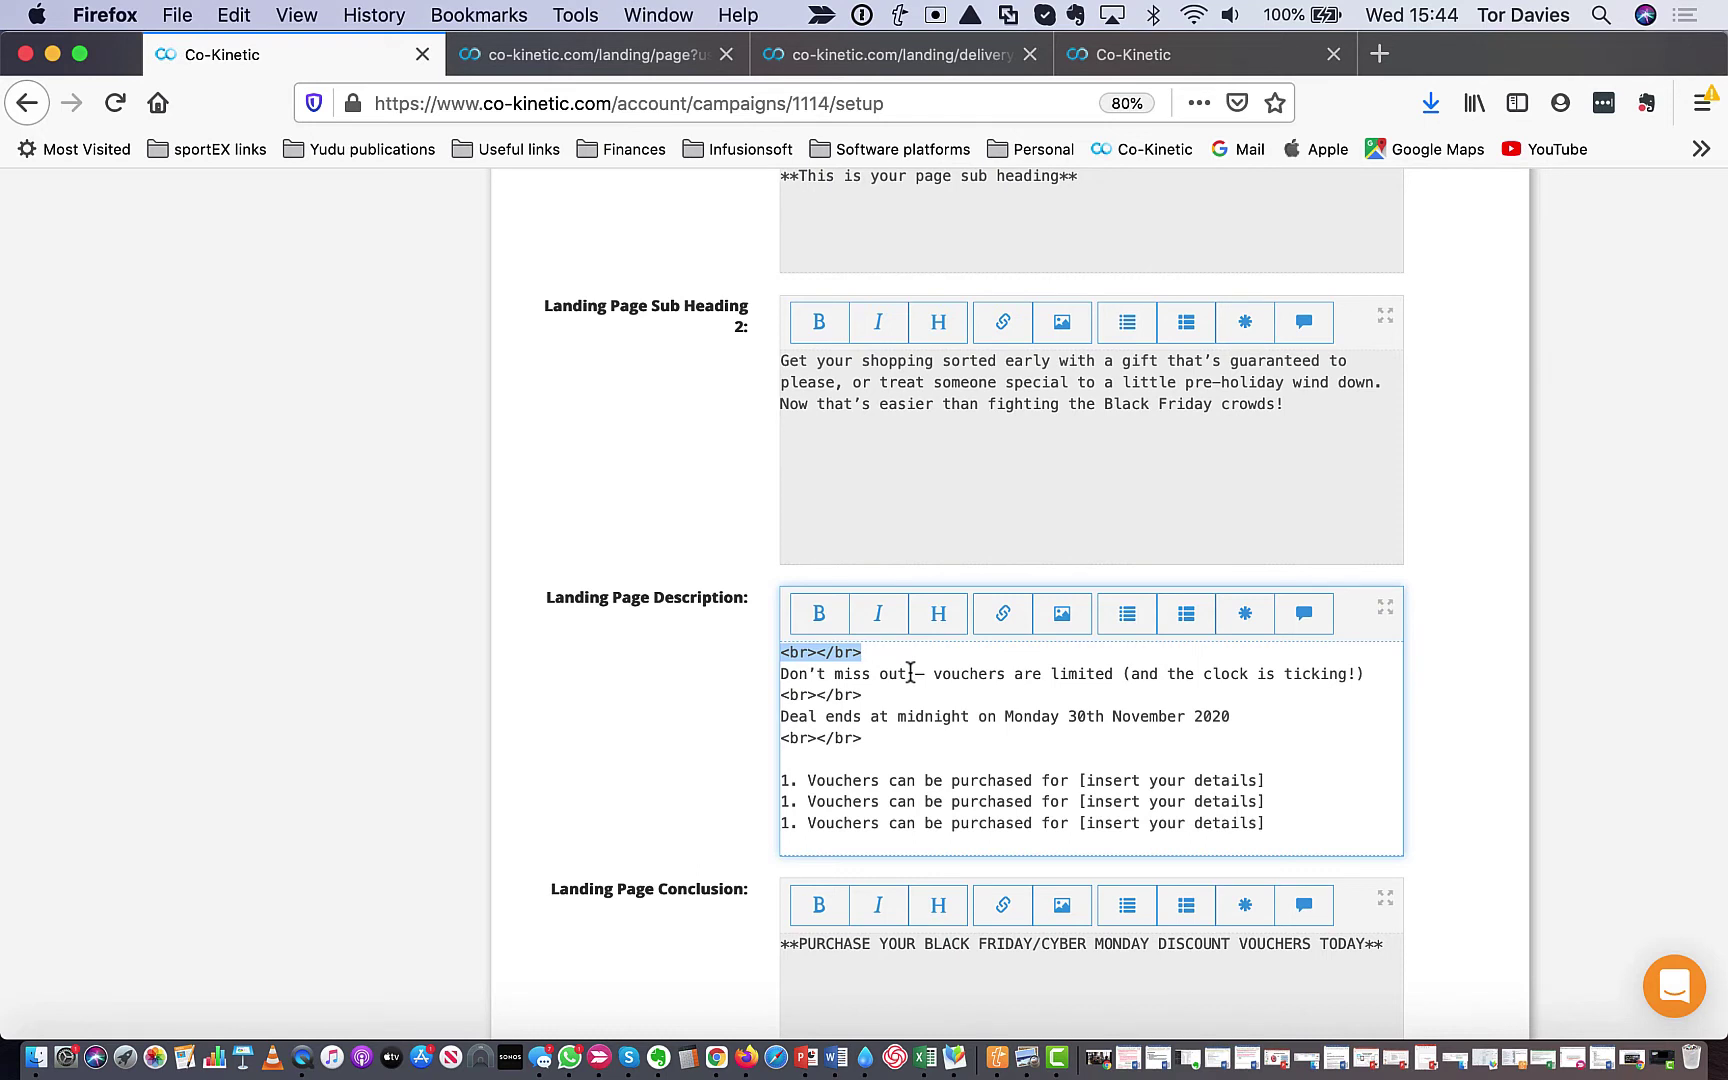
pyautogui.click(872, 657)
pyautogui.moveTo(816, 655); pyautogui.dragTo(849, 658)
pyautogui.click(838, 660)
pyautogui.moveTo(812, 652); pyautogui.dragTo(774, 652)
pyautogui.press('Right')
pyautogui.scroll(-3, 960, 771)
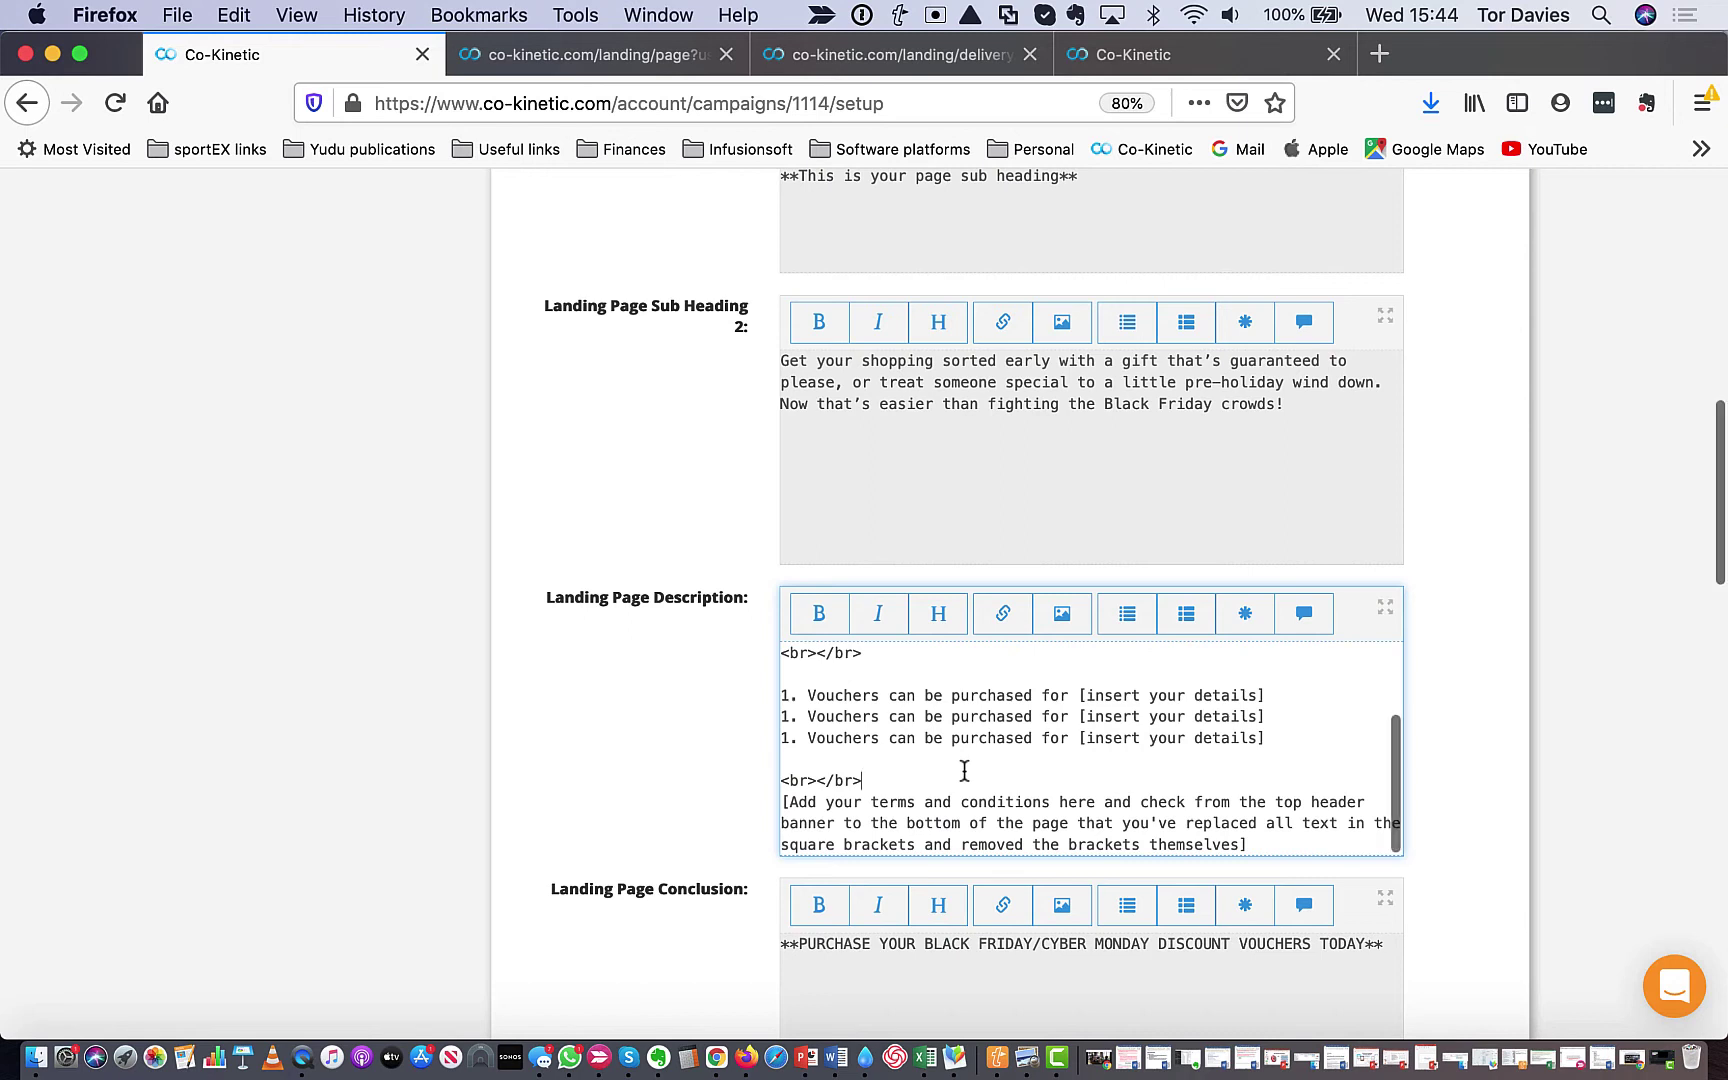
pyautogui.scroll(2, 964, 771)
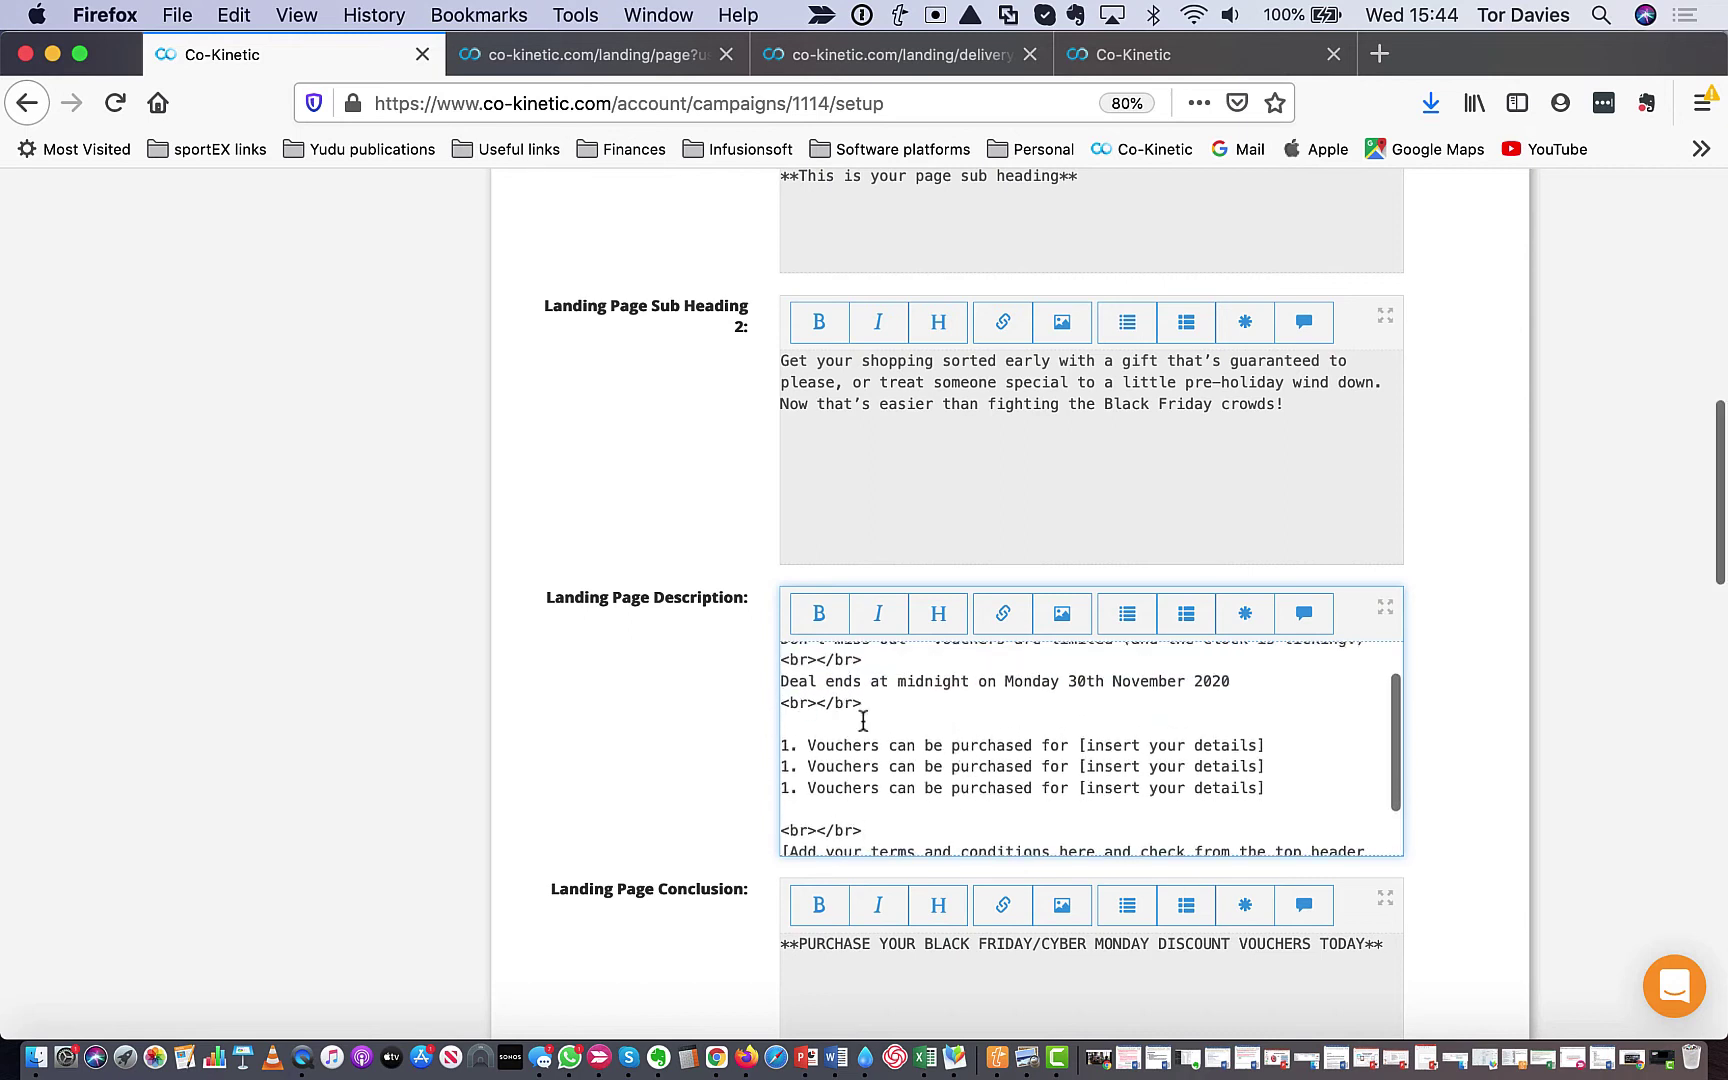
pyautogui.scroll(1, 862, 720)
pyautogui.scroll(1, 862, 720)
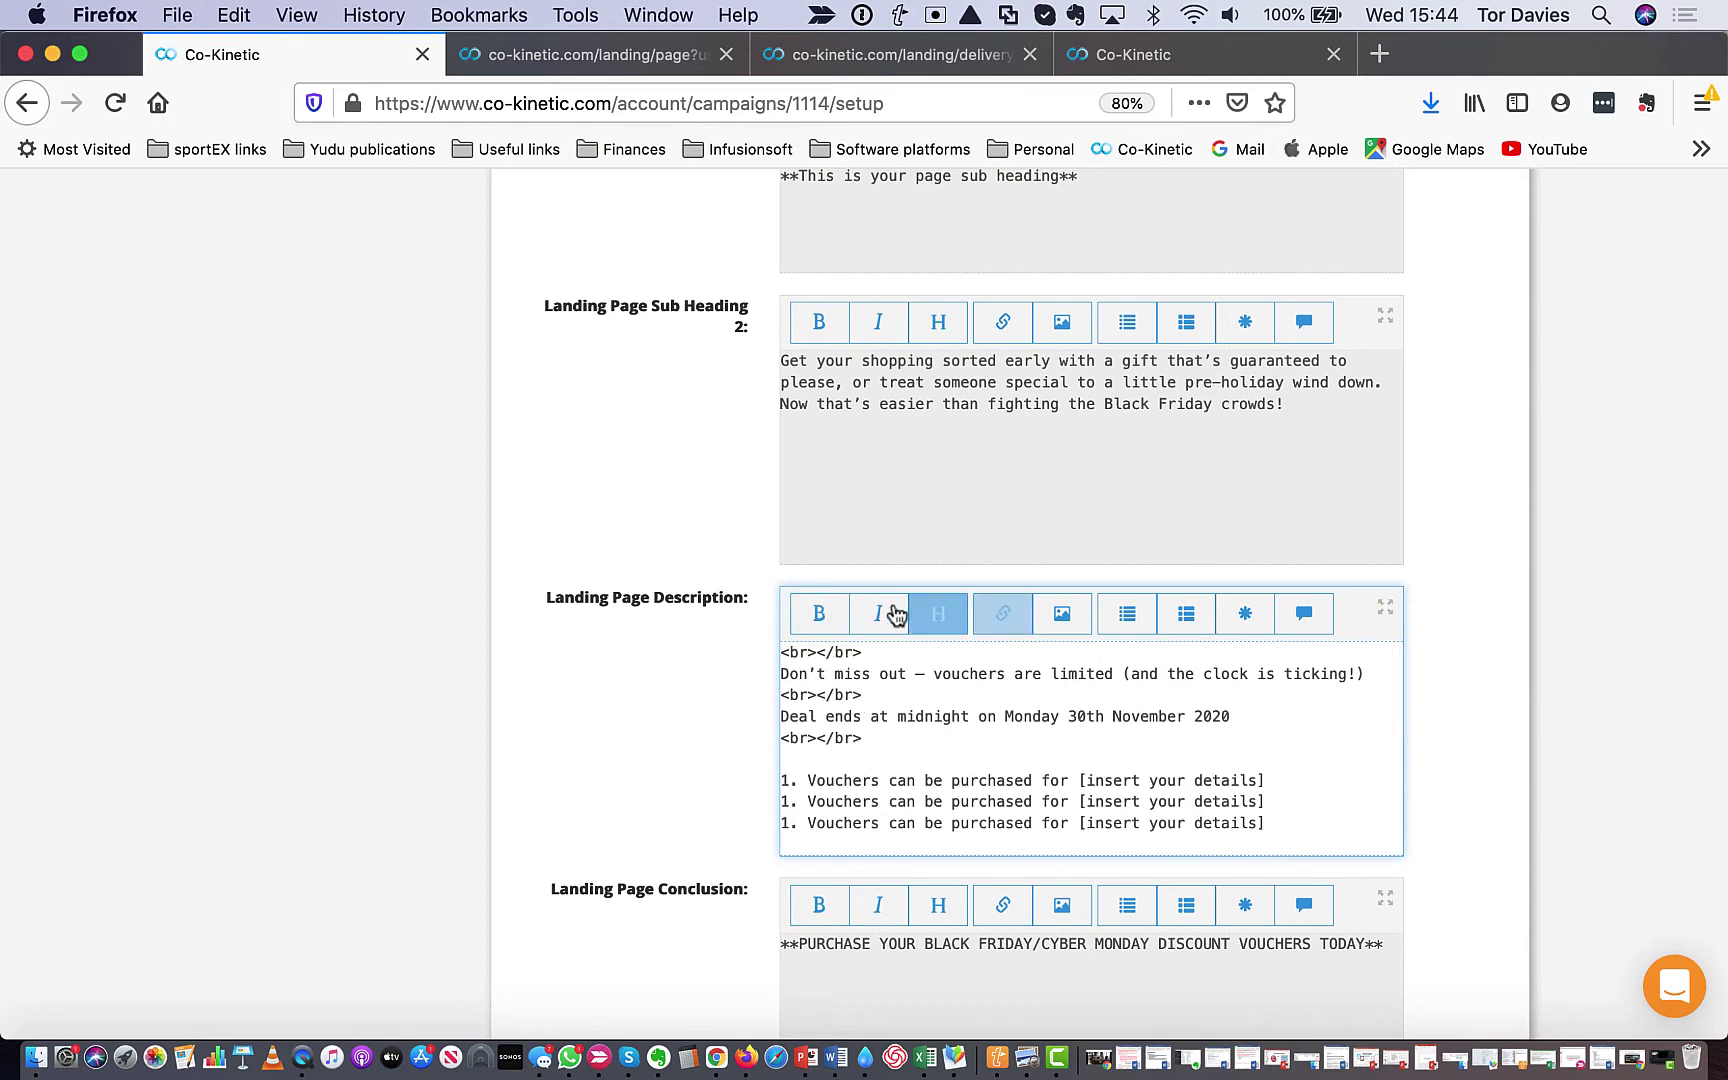
# - Compare the Landing Page Description and Conclusion fields with the lower part of the live landing page, down to its footer links
pyautogui.scroll(-4, 694, 721)
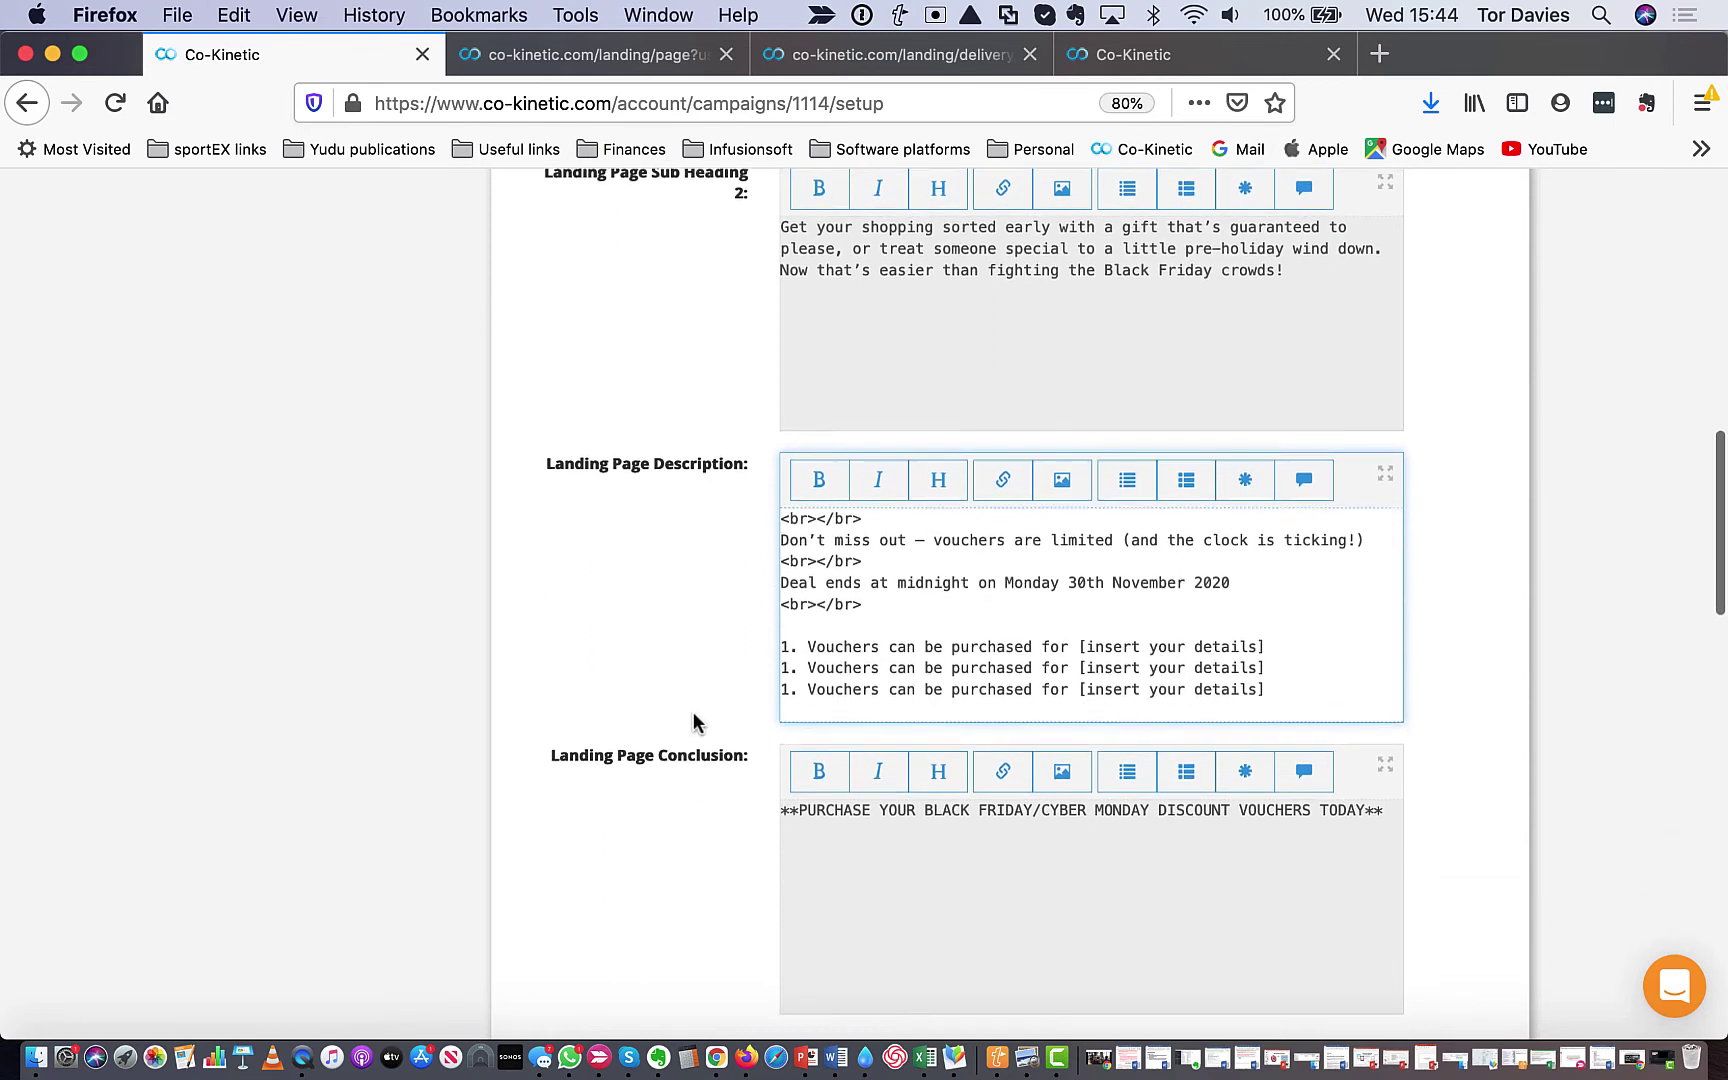
pyautogui.click(656, 613)
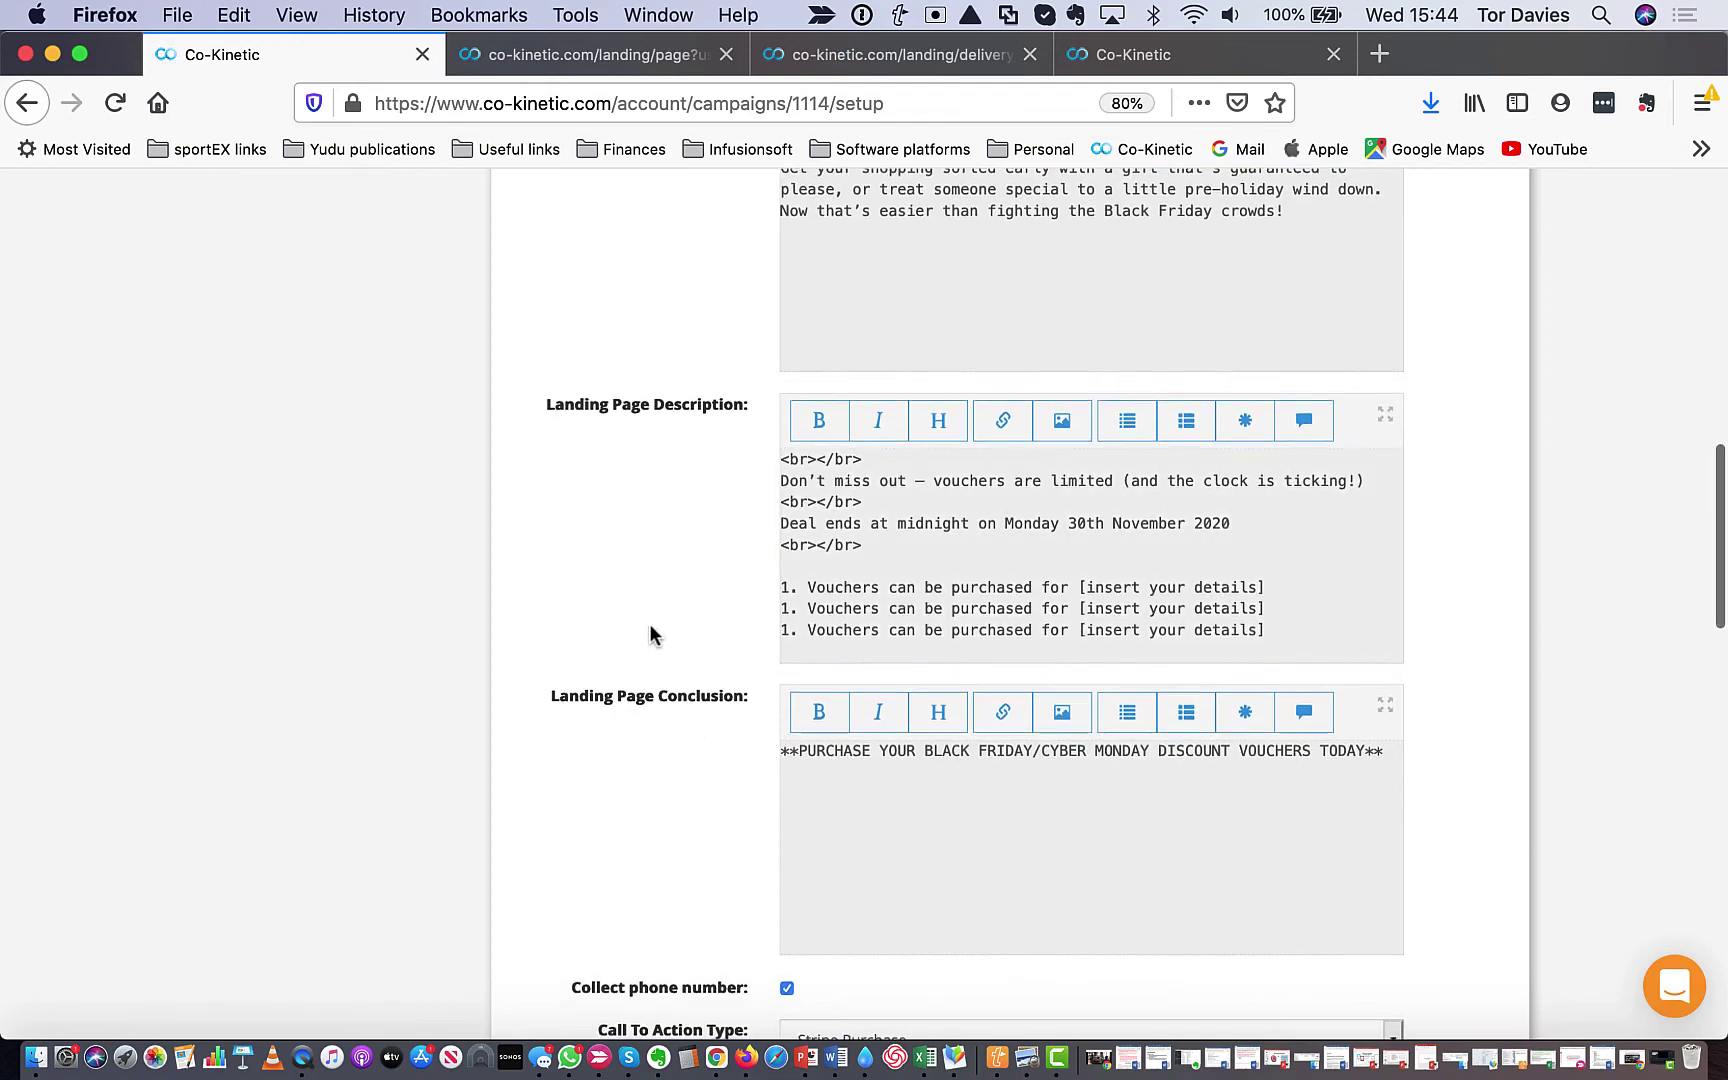
pyautogui.scroll(-3, 650, 620)
pyautogui.click(551, 48)
pyautogui.scroll(-5, 751, 412)
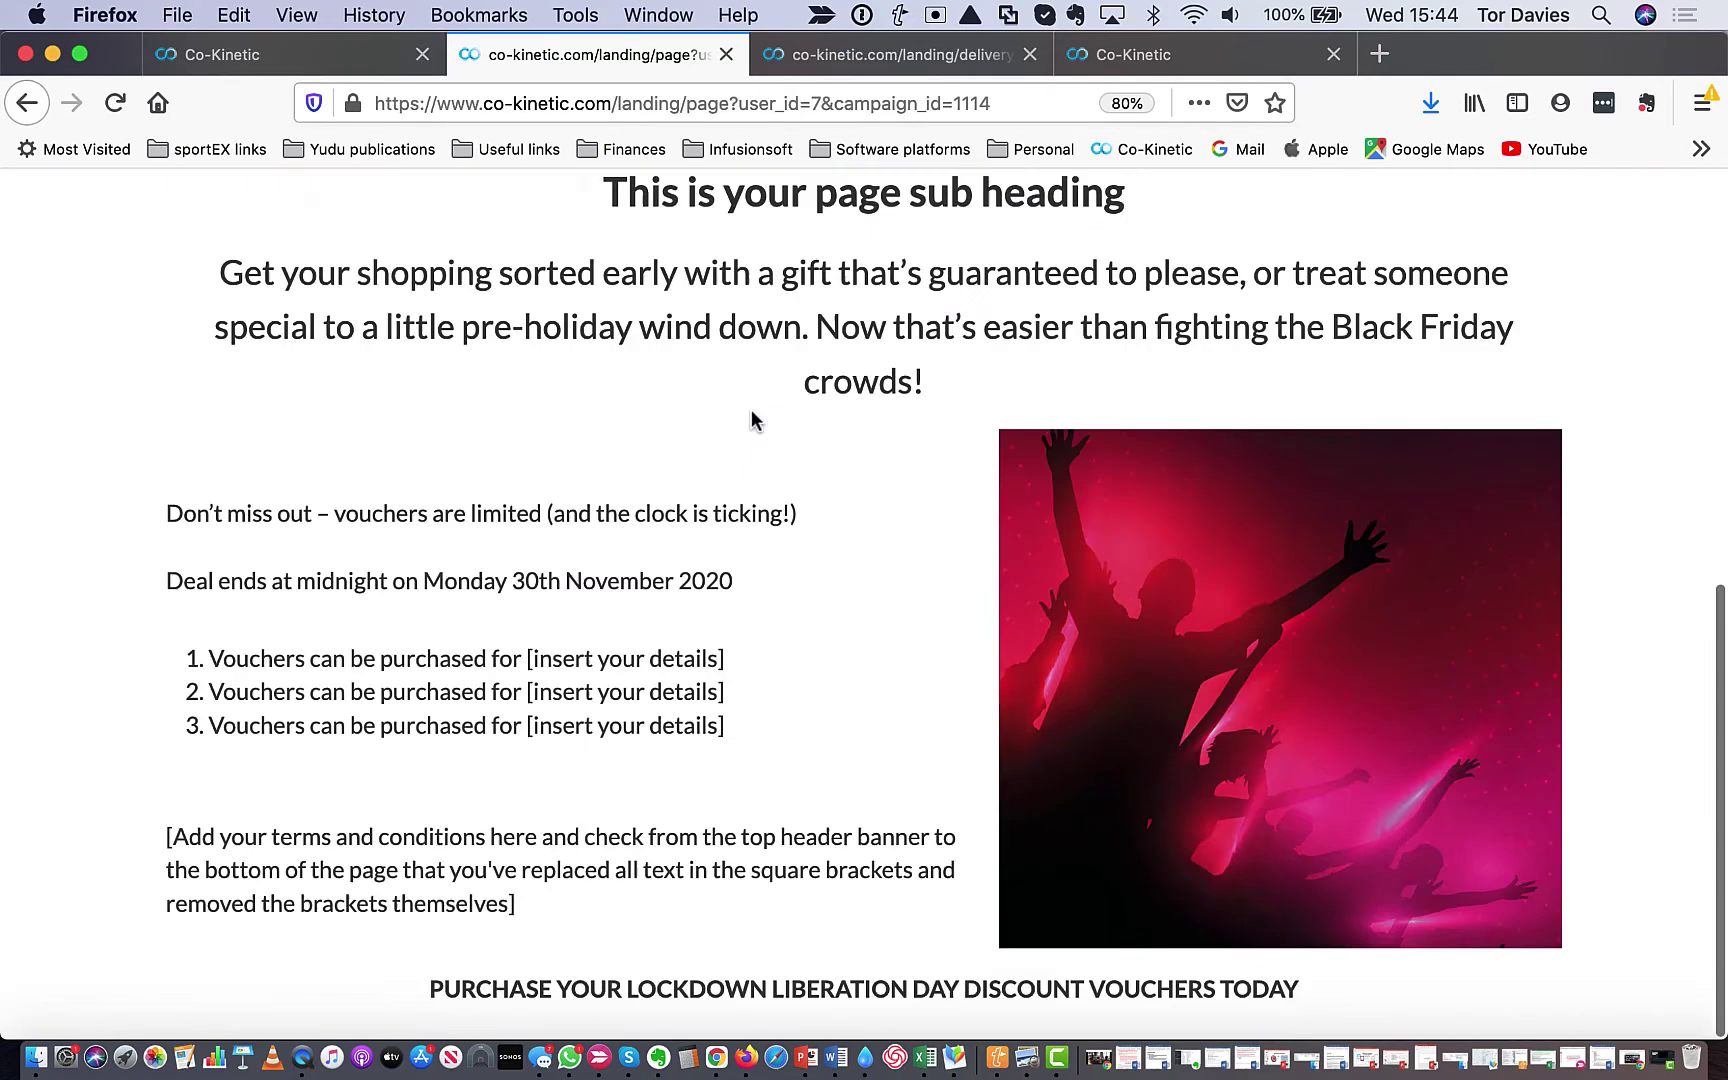
pyautogui.scroll(-2, 777, 980)
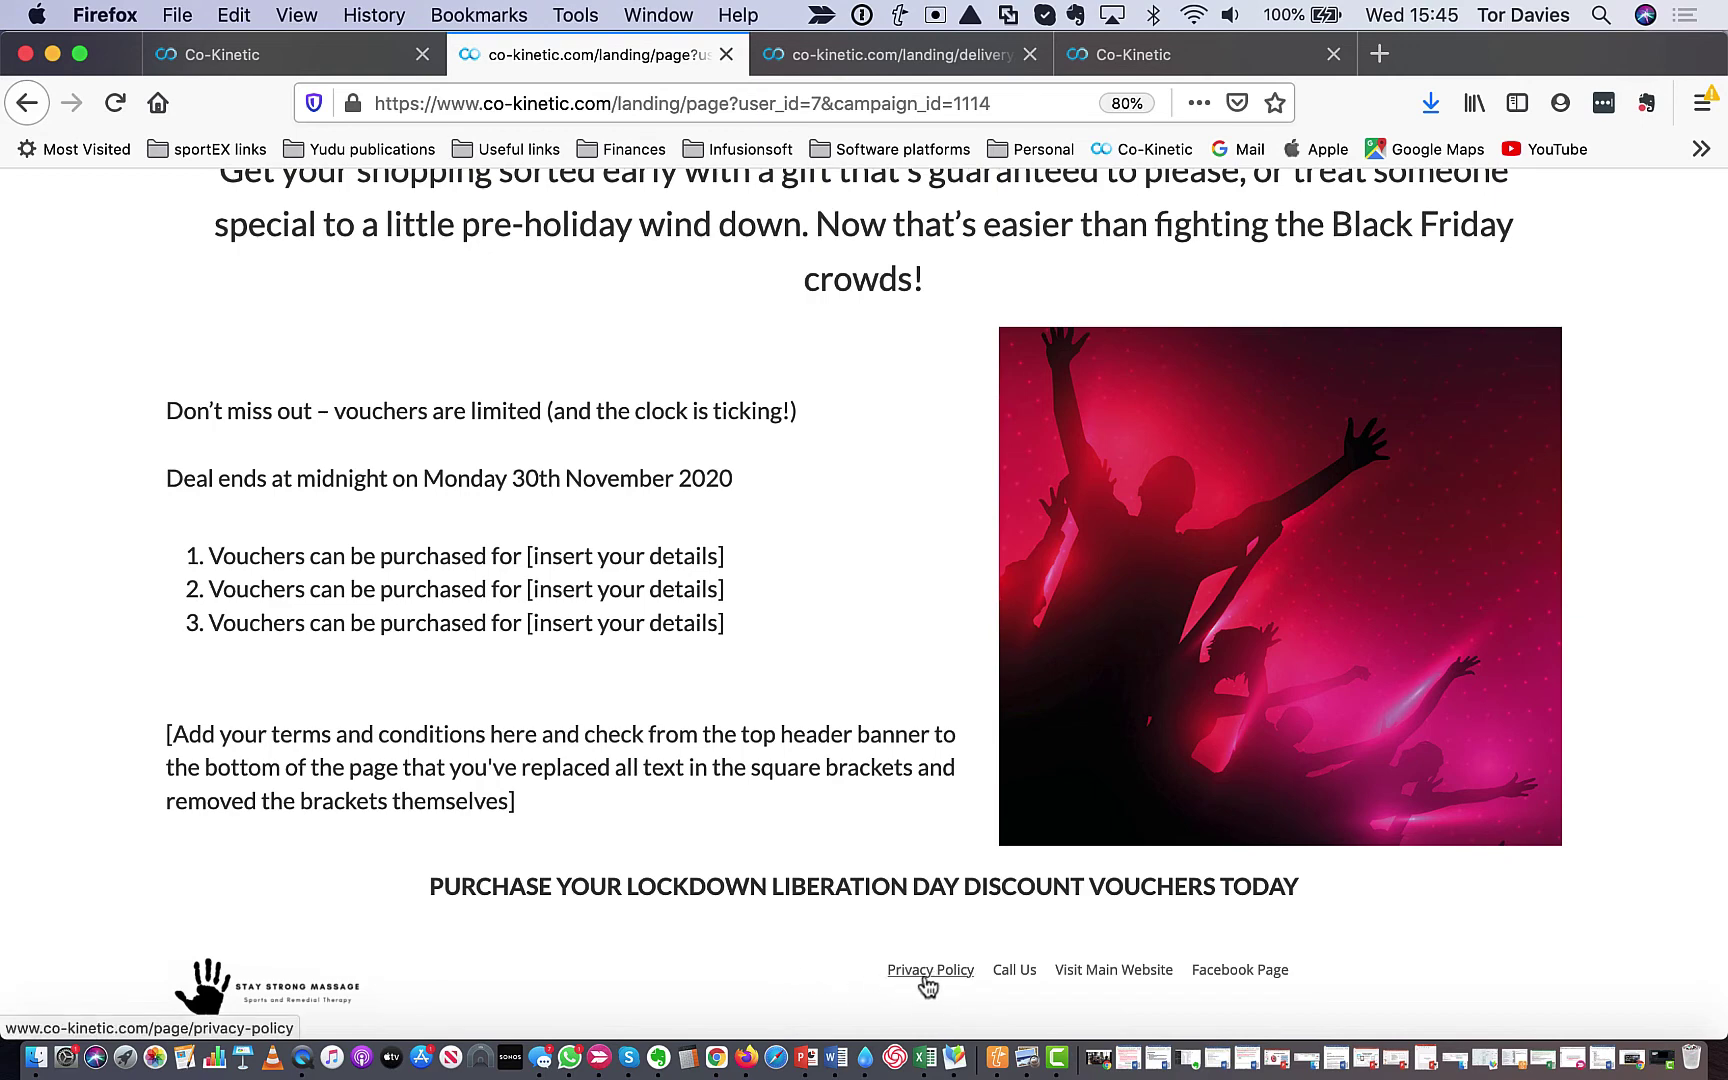
# - Check the landing page text fields in the campaign settings against the form, sub headings and description on the live page
pyautogui.click(290, 66)
pyautogui.scroll(5, 705, 563)
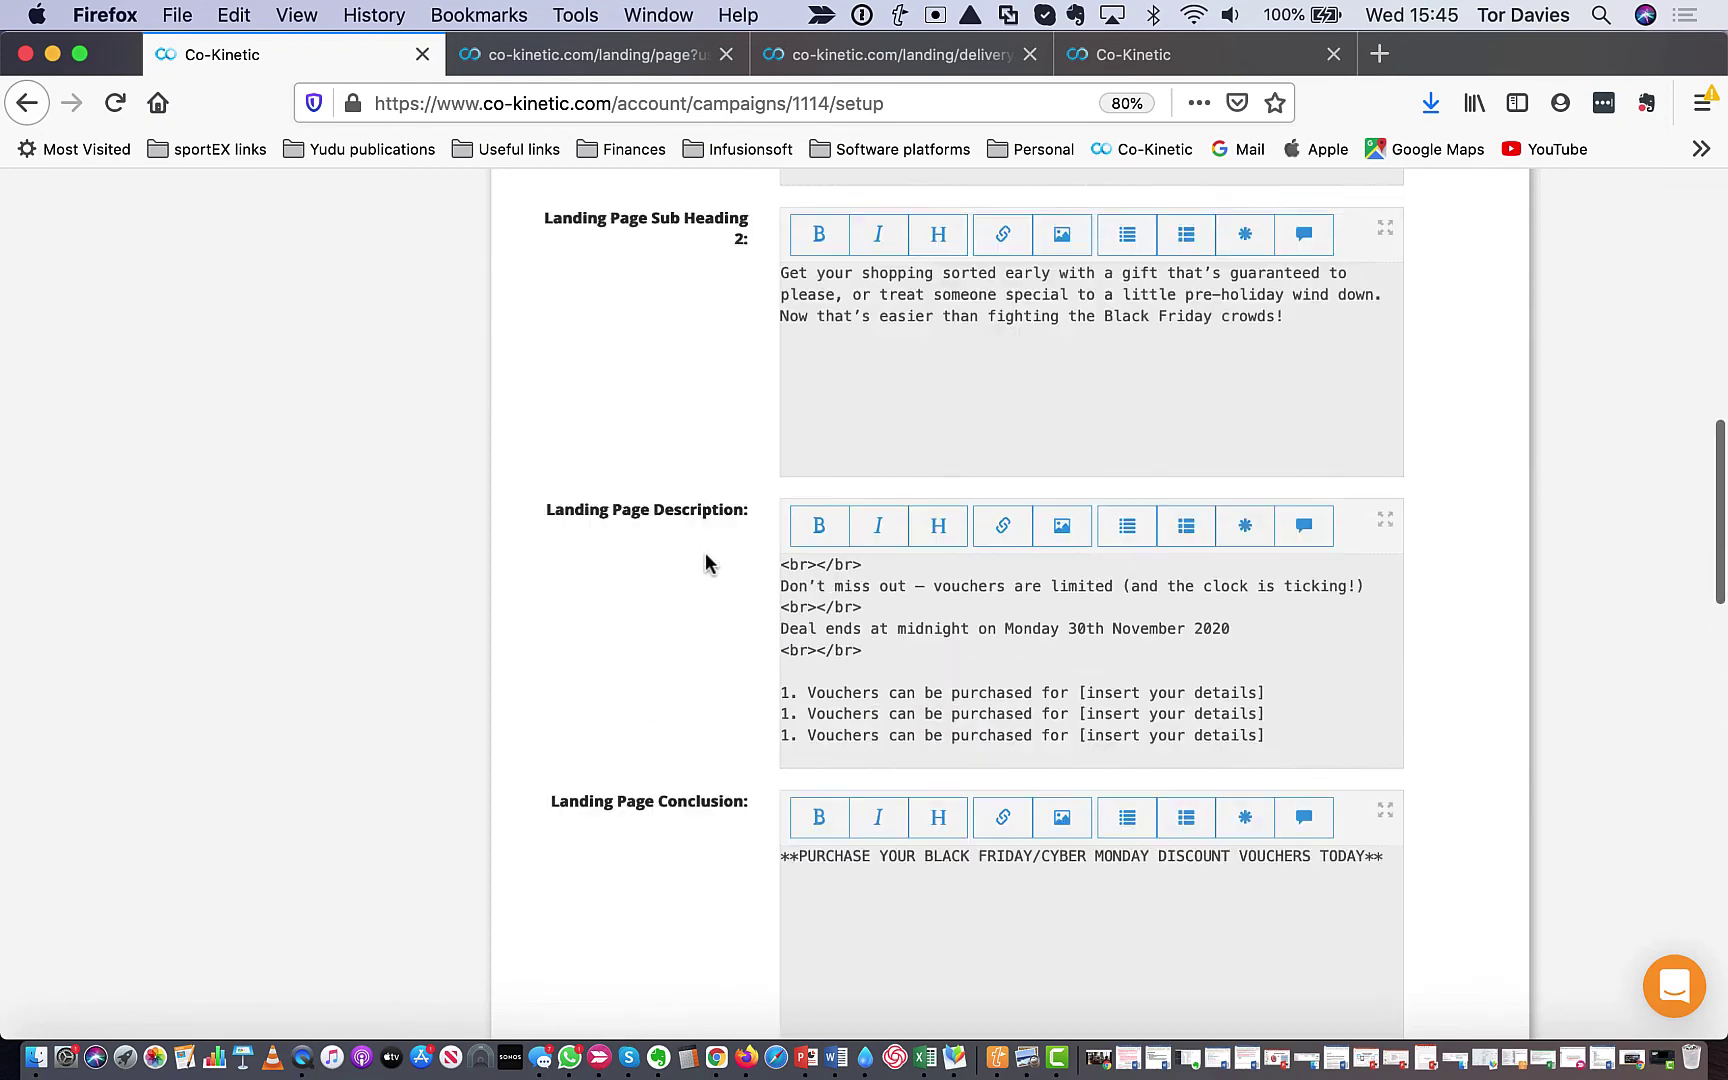
pyautogui.scroll(4, 705, 563)
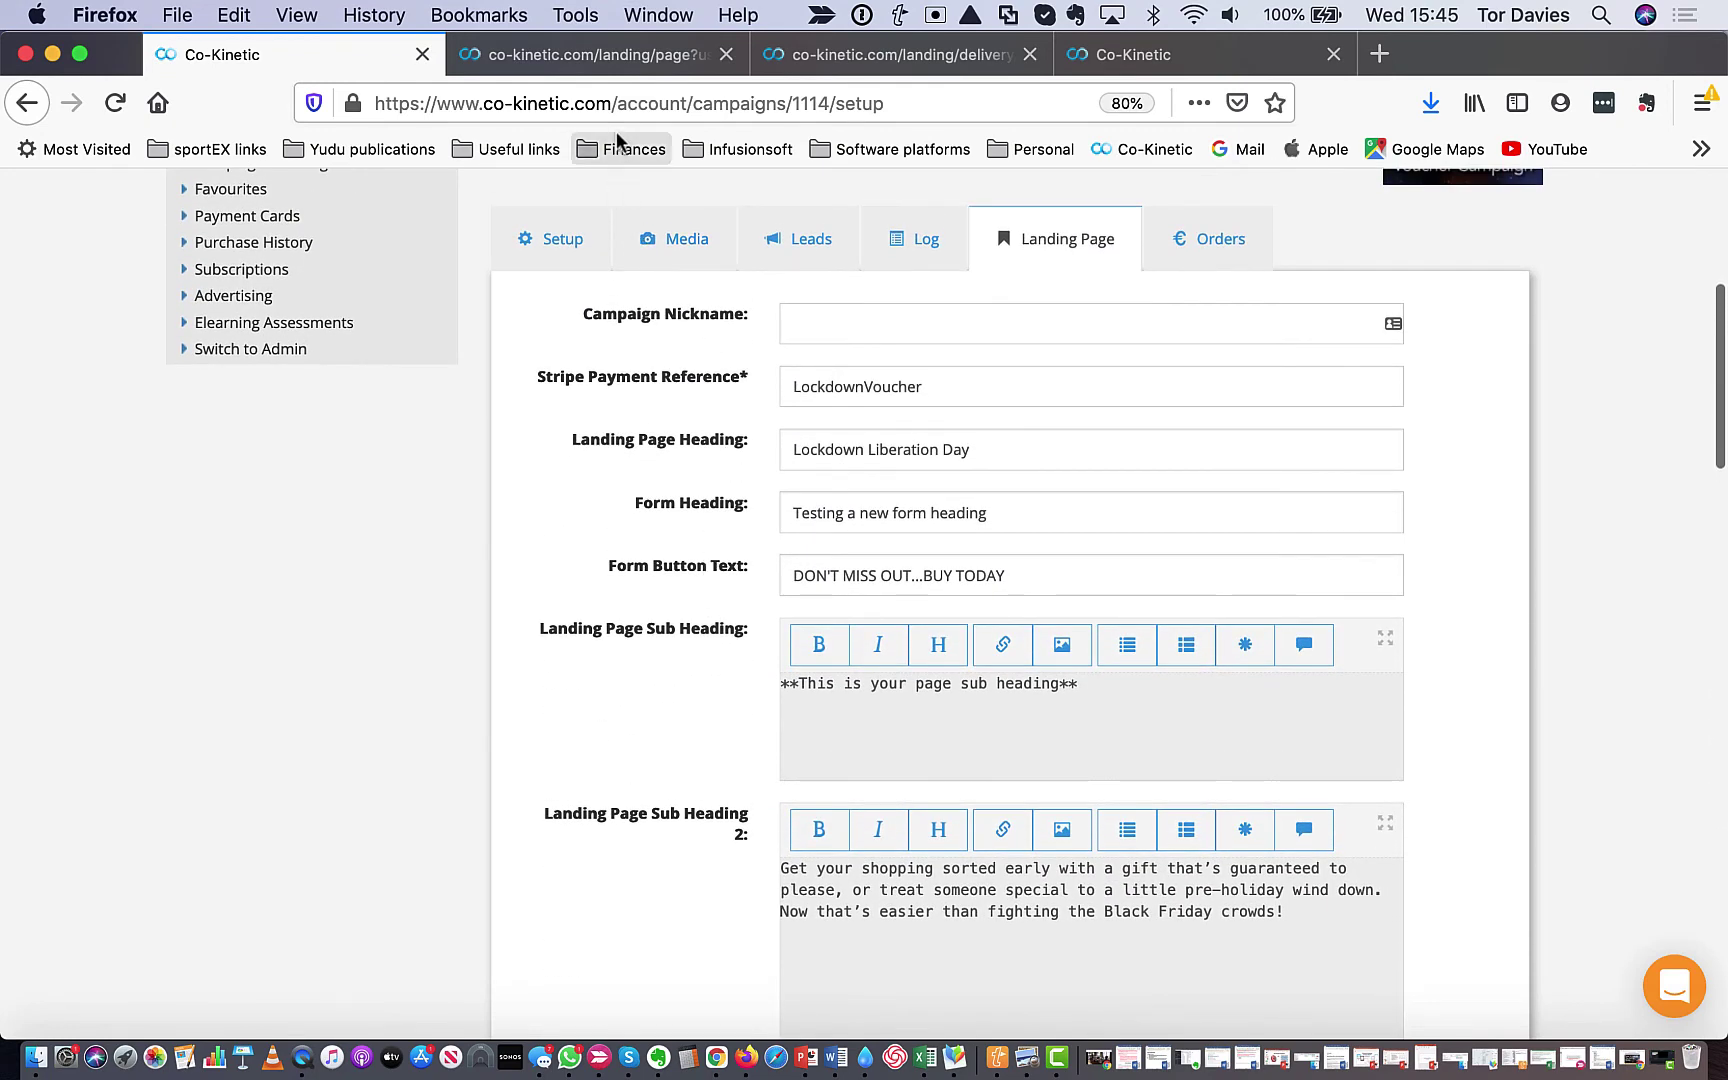
pyautogui.click(580, 58)
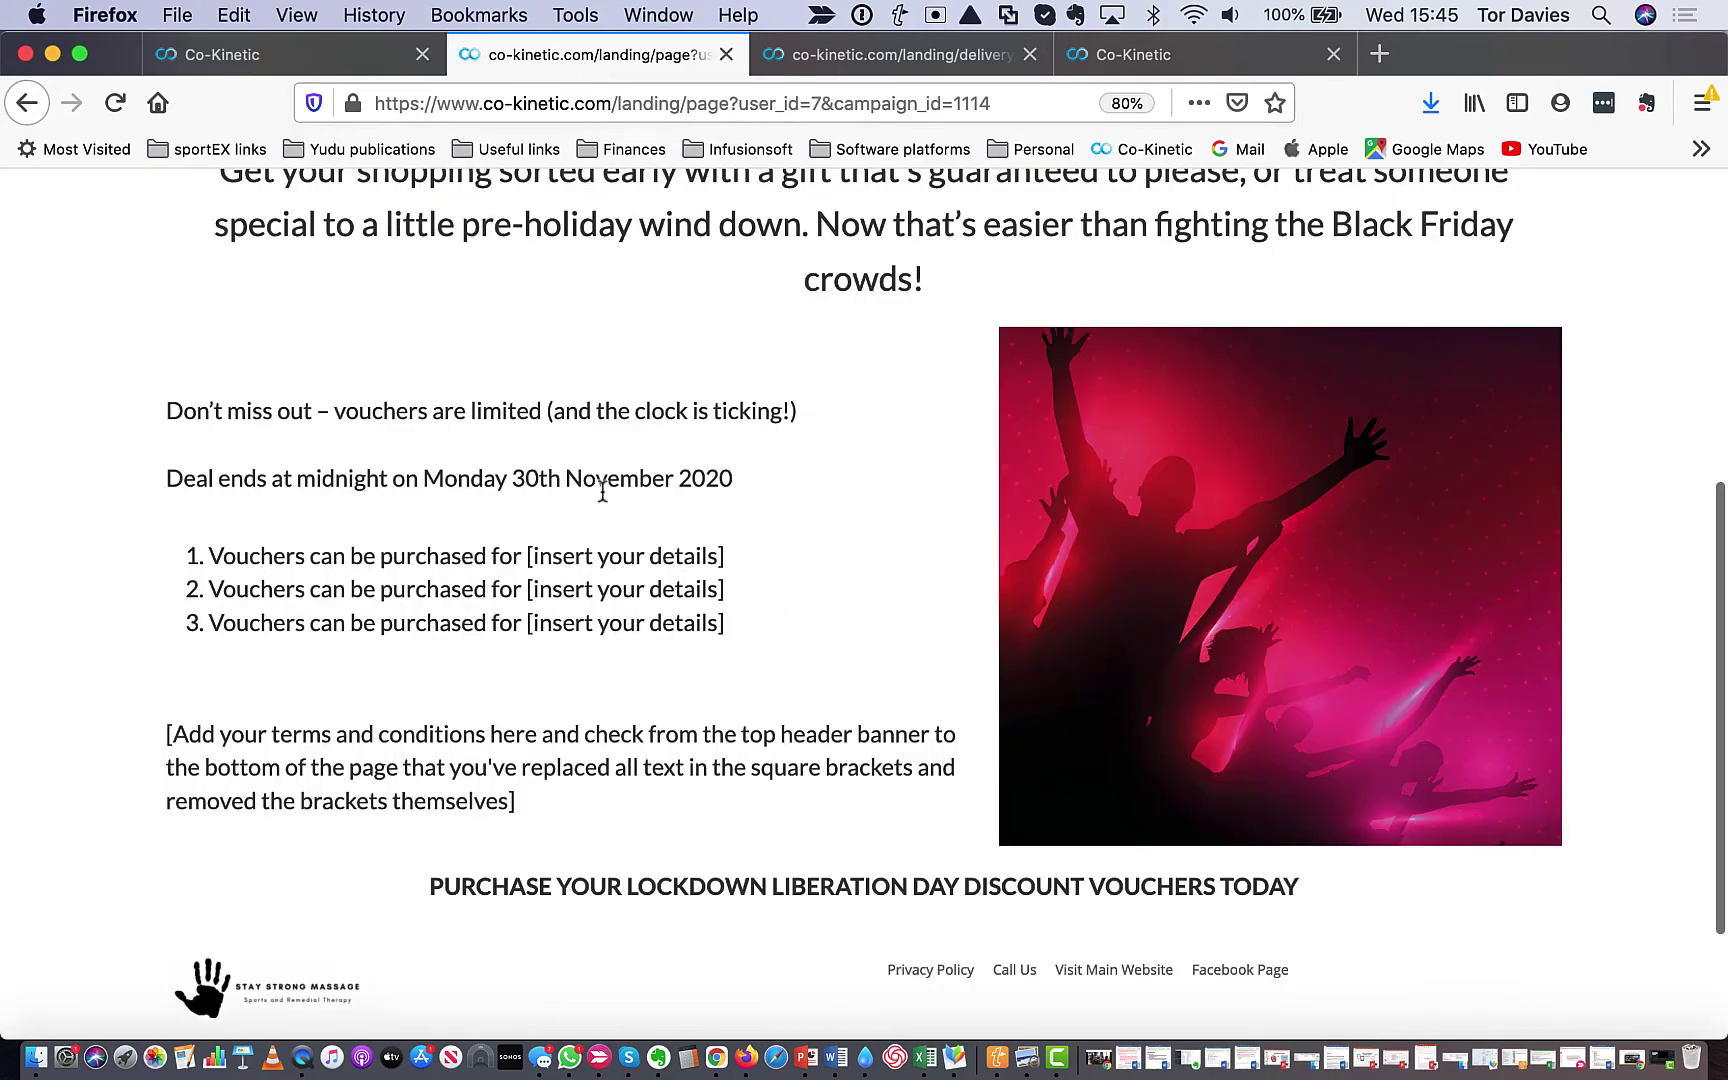
pyautogui.scroll(2, 472, 598)
pyautogui.scroll(3, 472, 598)
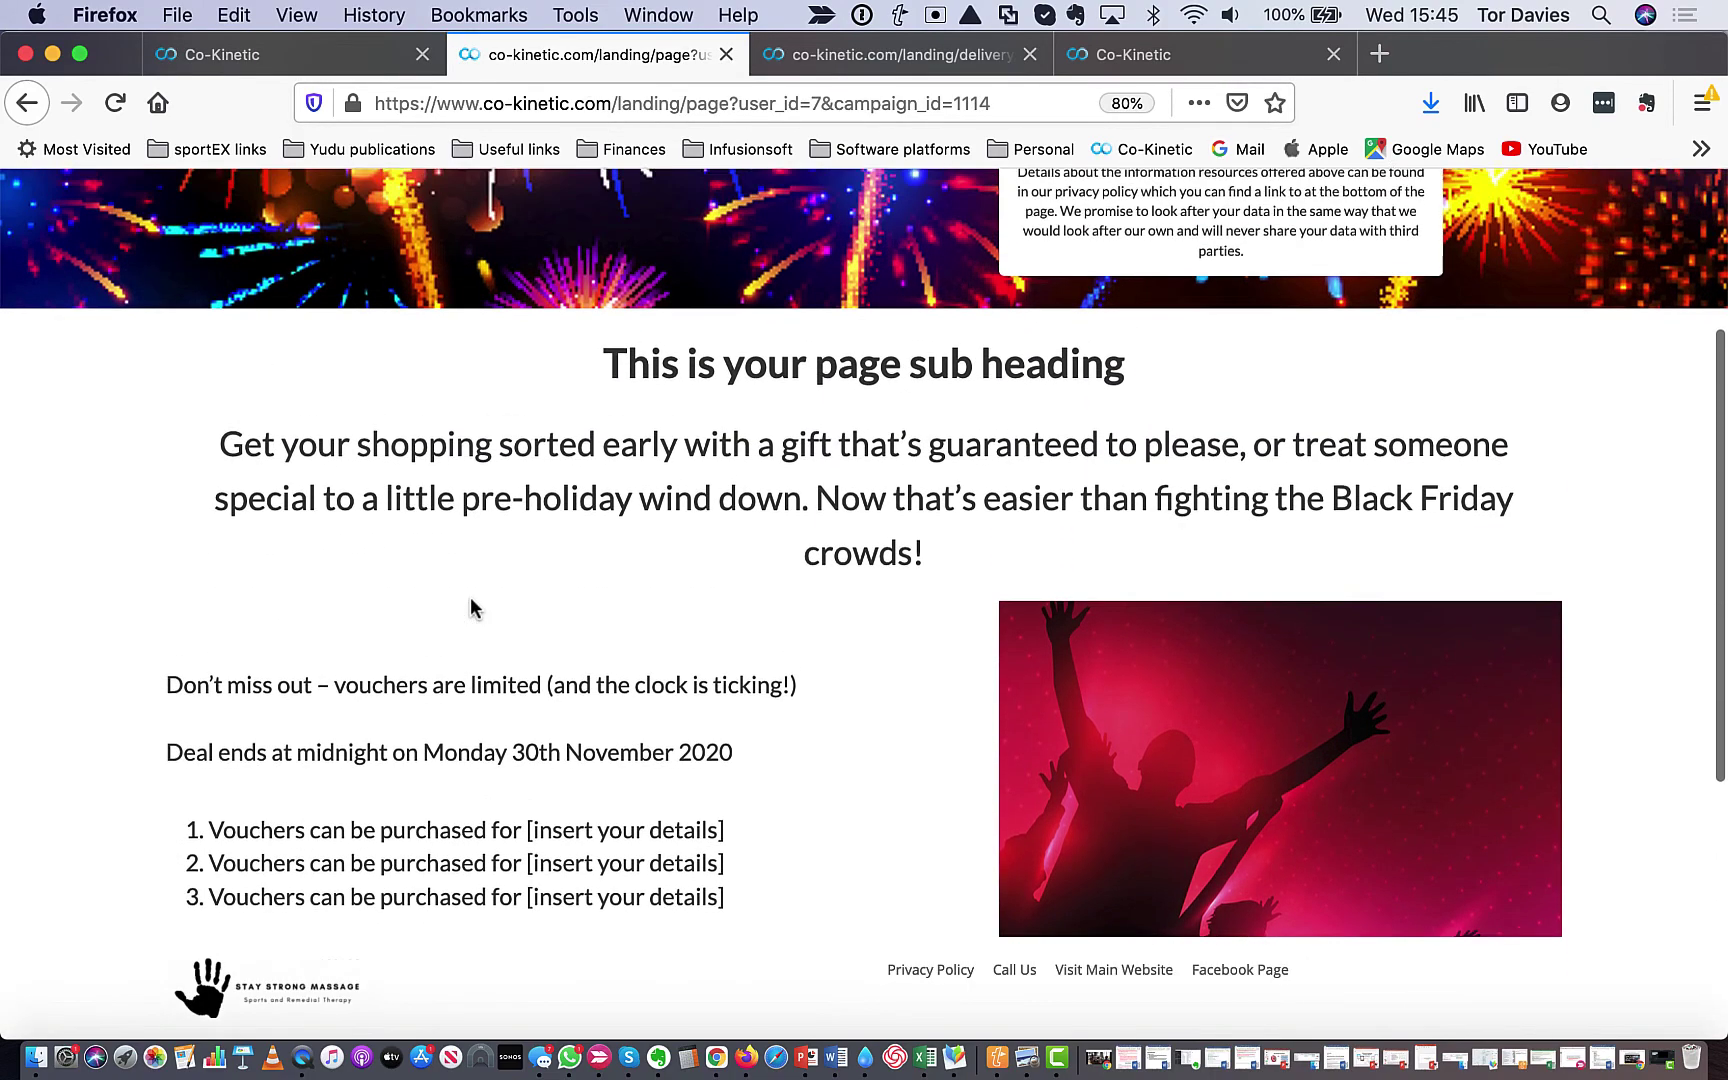
pyautogui.scroll(3, 472, 607)
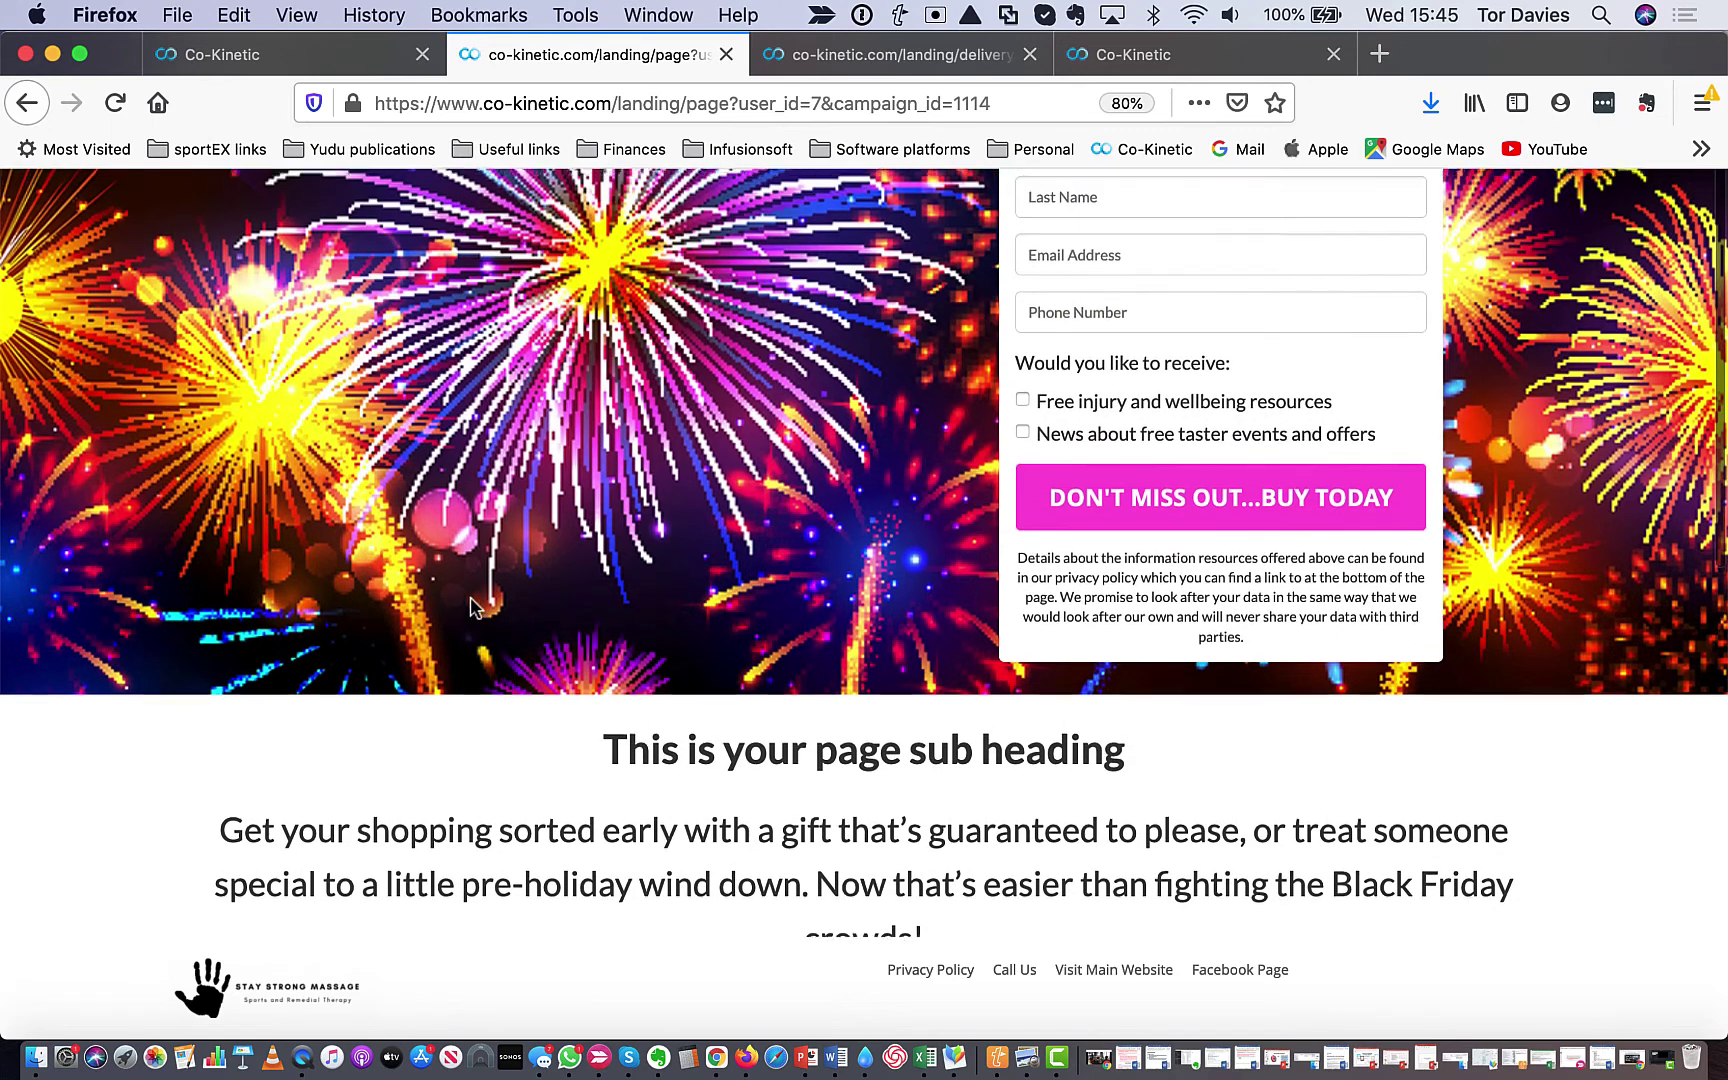
pyautogui.scroll(-1, 472, 607)
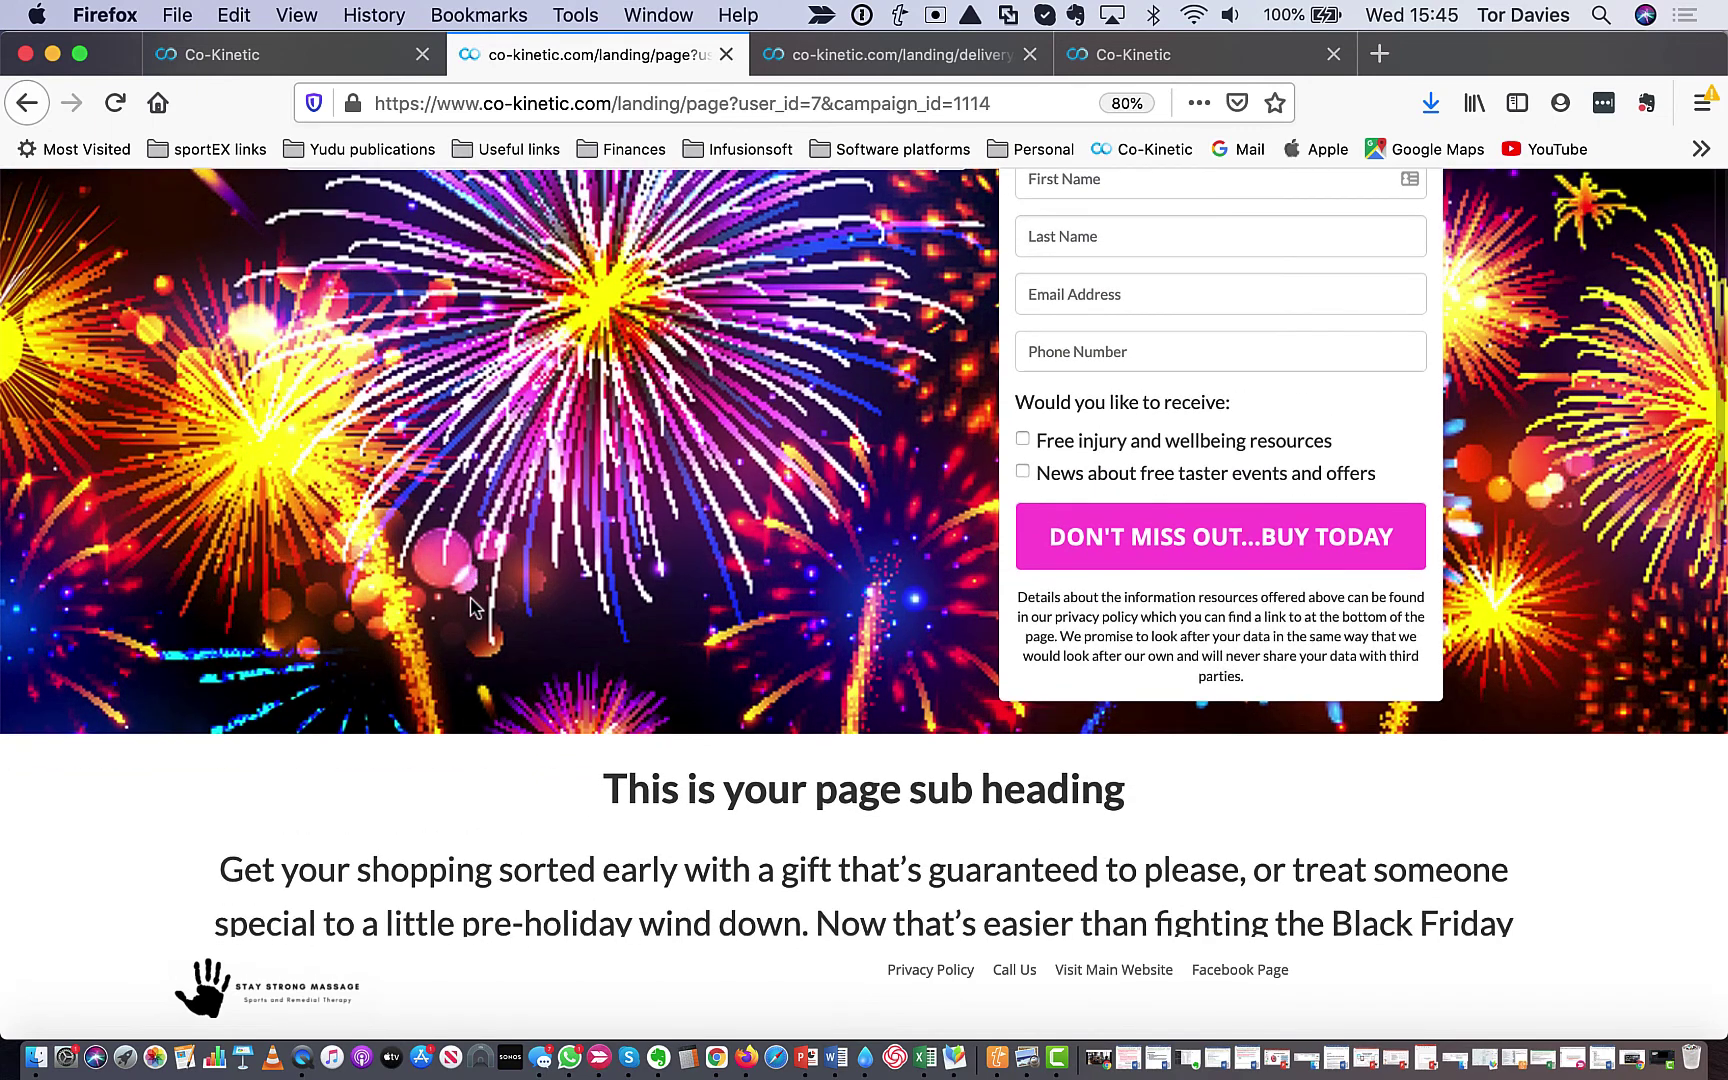
pyautogui.scroll(-4, 472, 607)
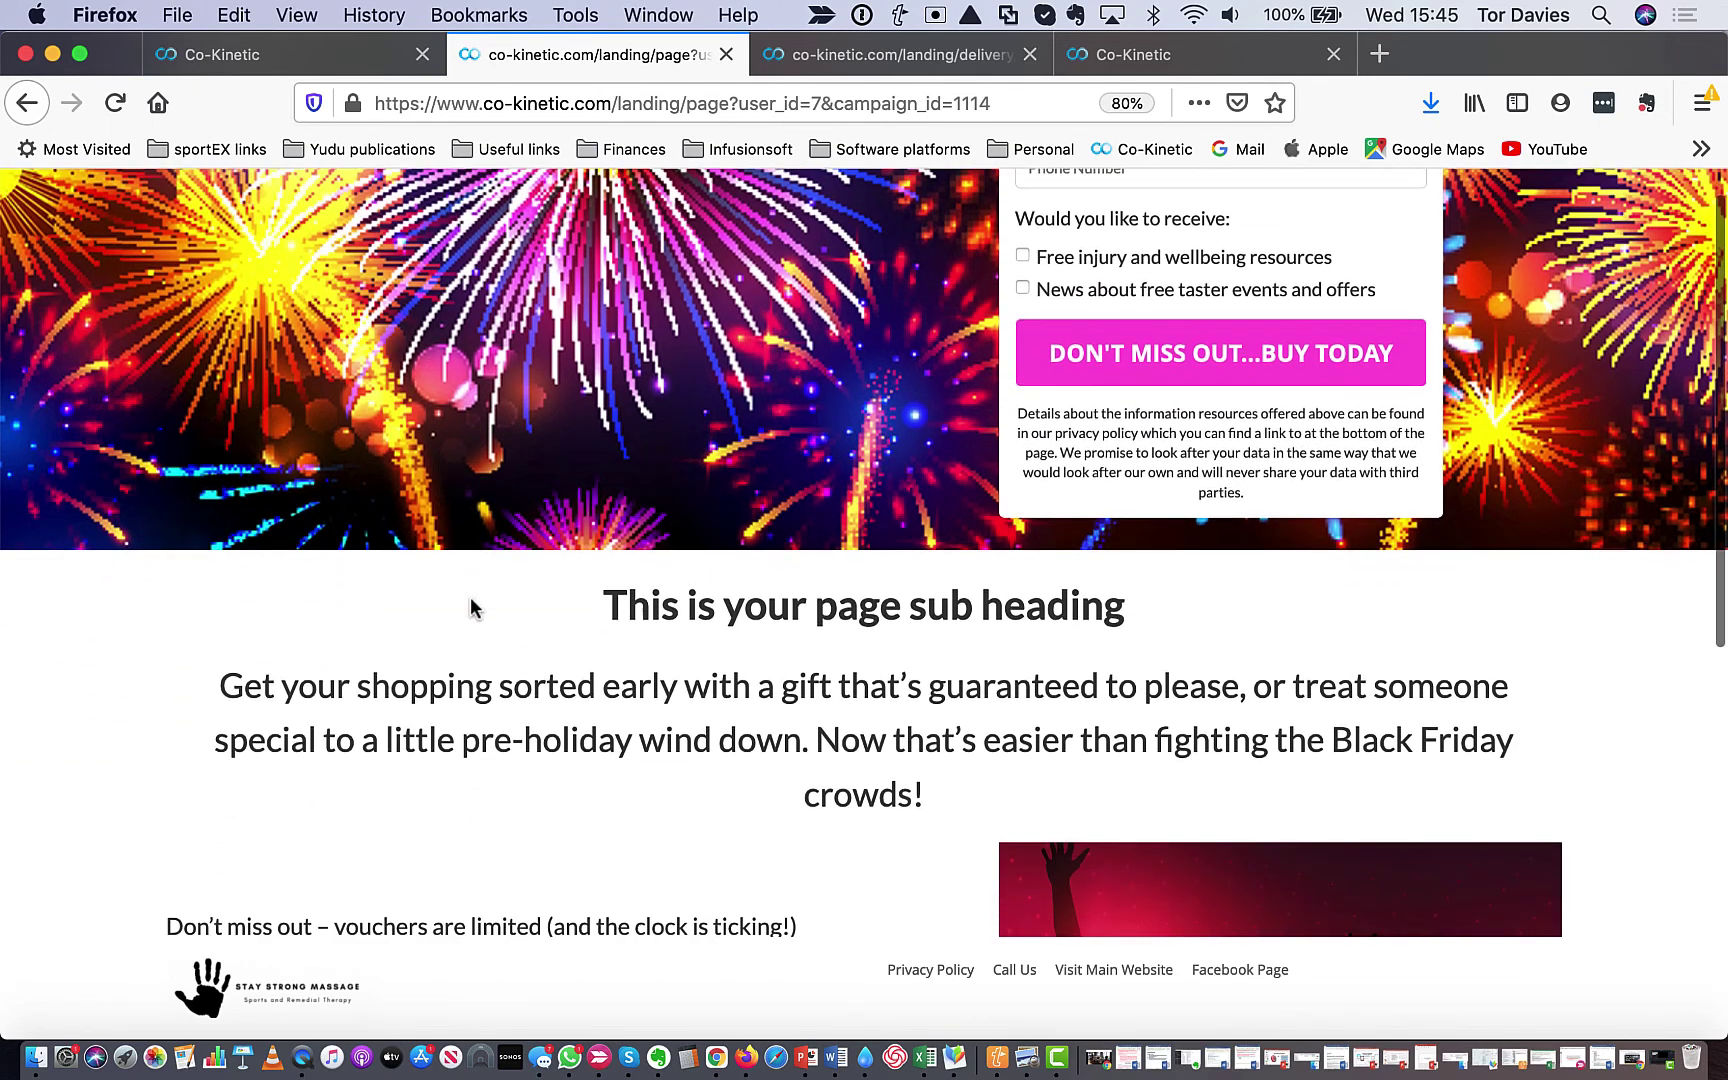
pyautogui.scroll(-5, 472, 607)
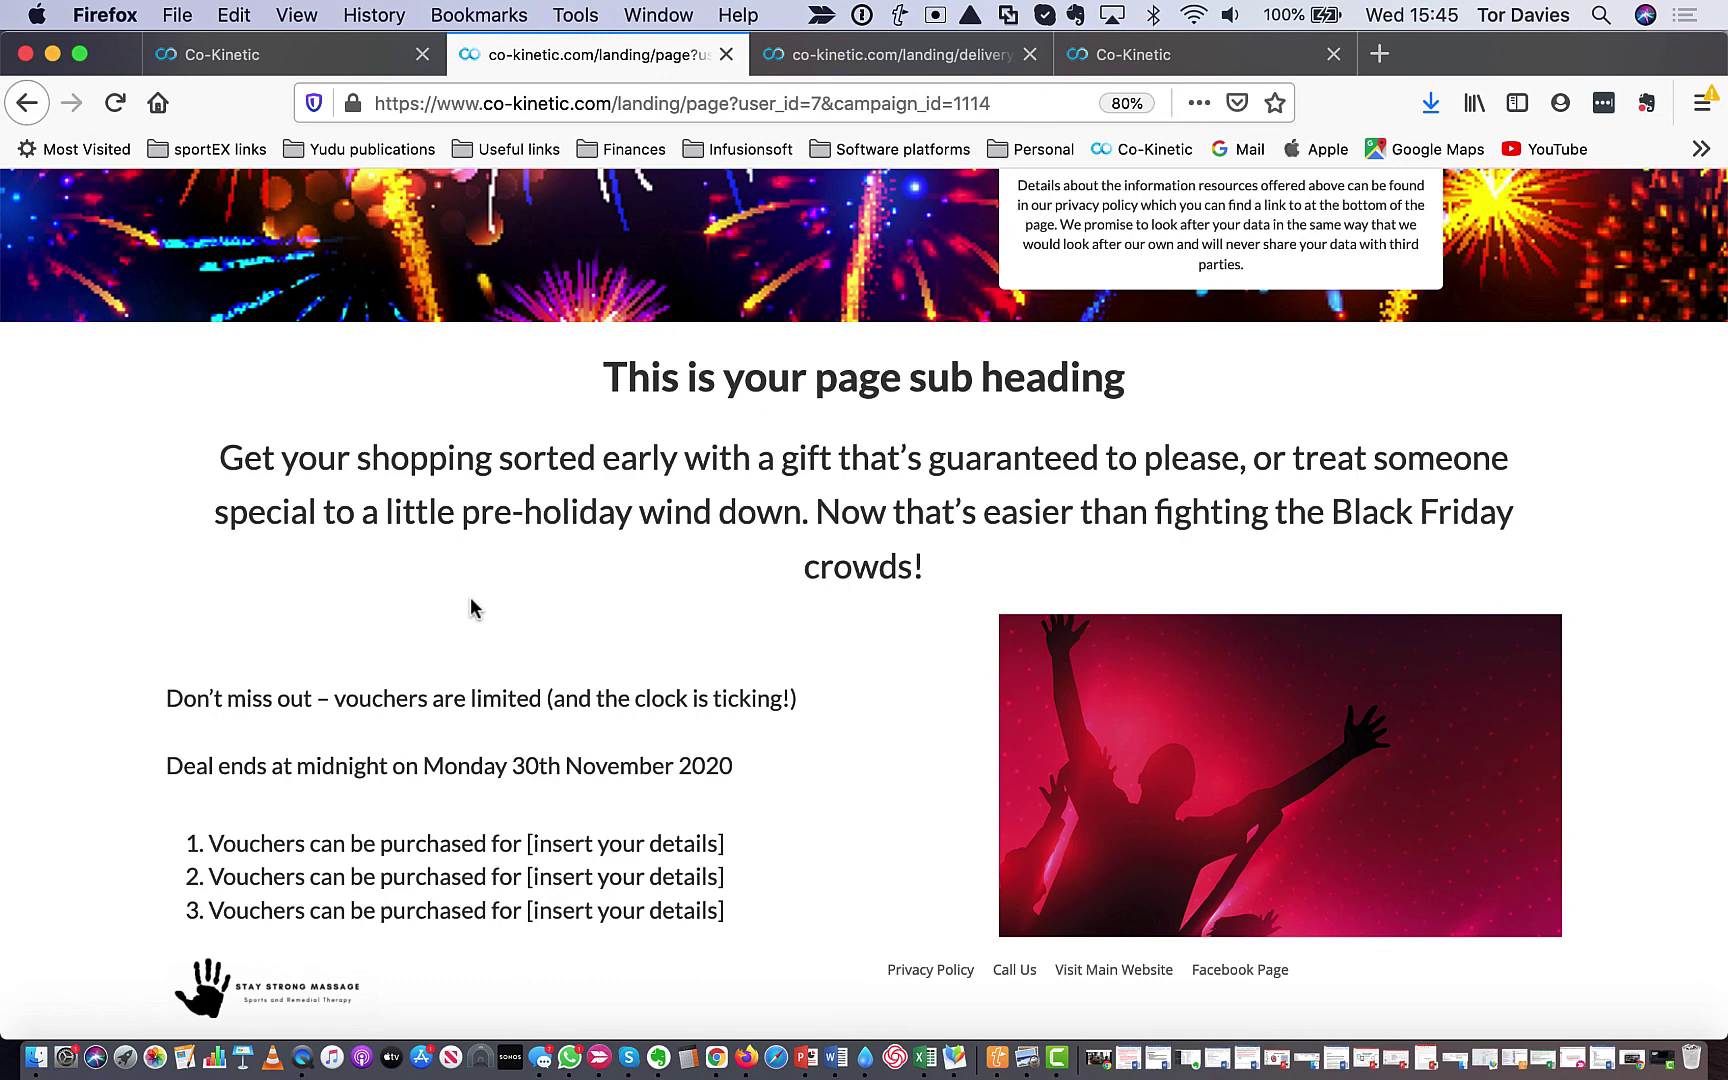
pyautogui.scroll(-3, 474, 607)
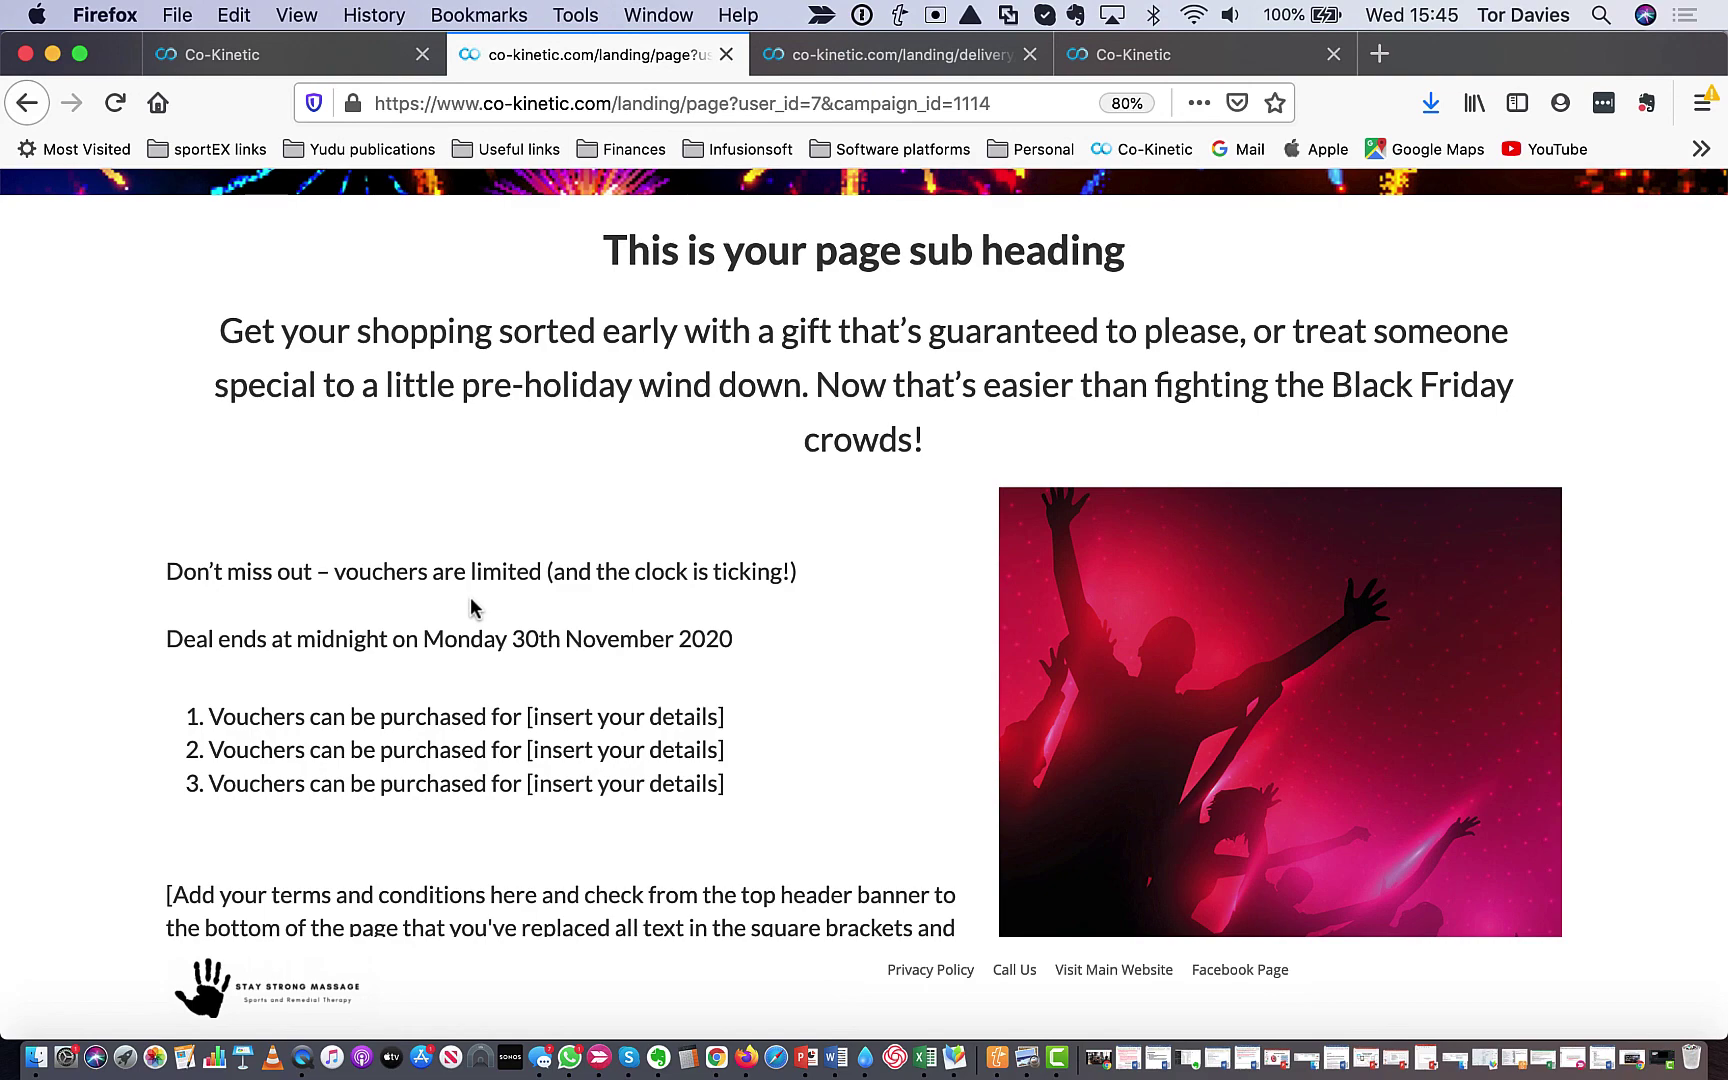
pyautogui.scroll(8, 474, 607)
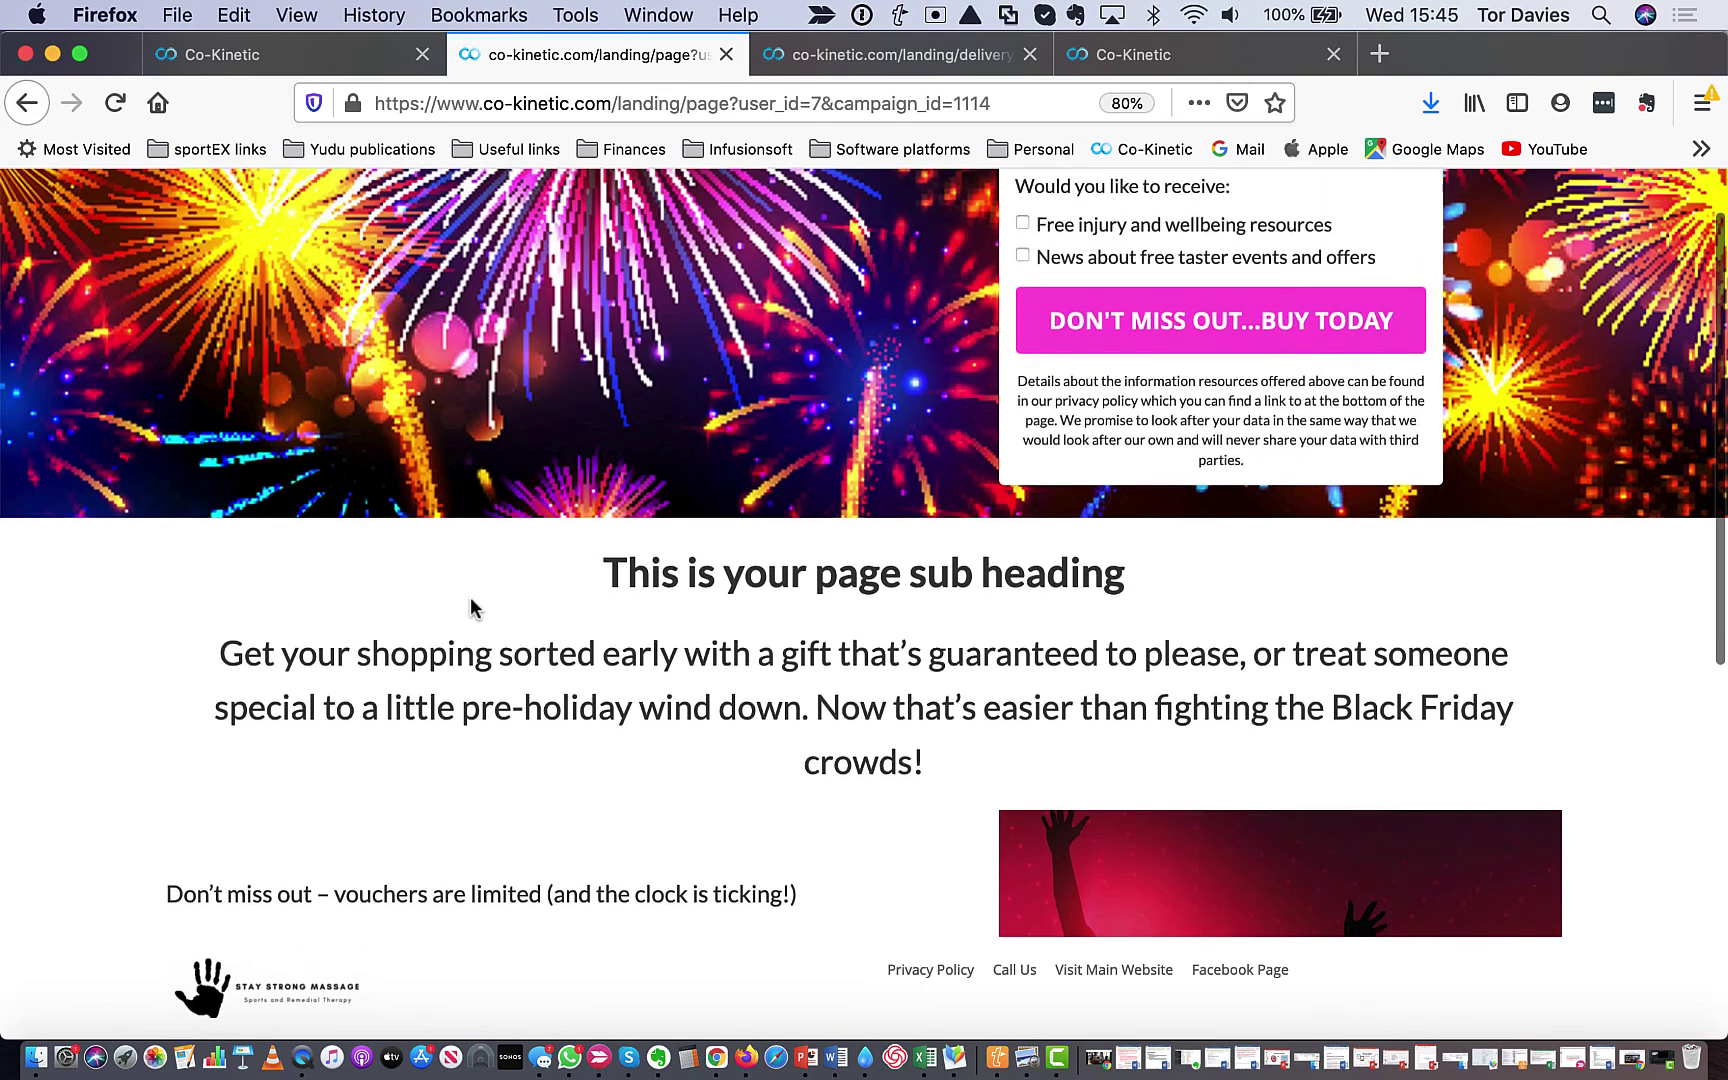
# - Return to the campaign settings and review the landing page fields down to the Voucher Details section
pyautogui.click(284, 72)
pyautogui.scroll(-1, 555, 415)
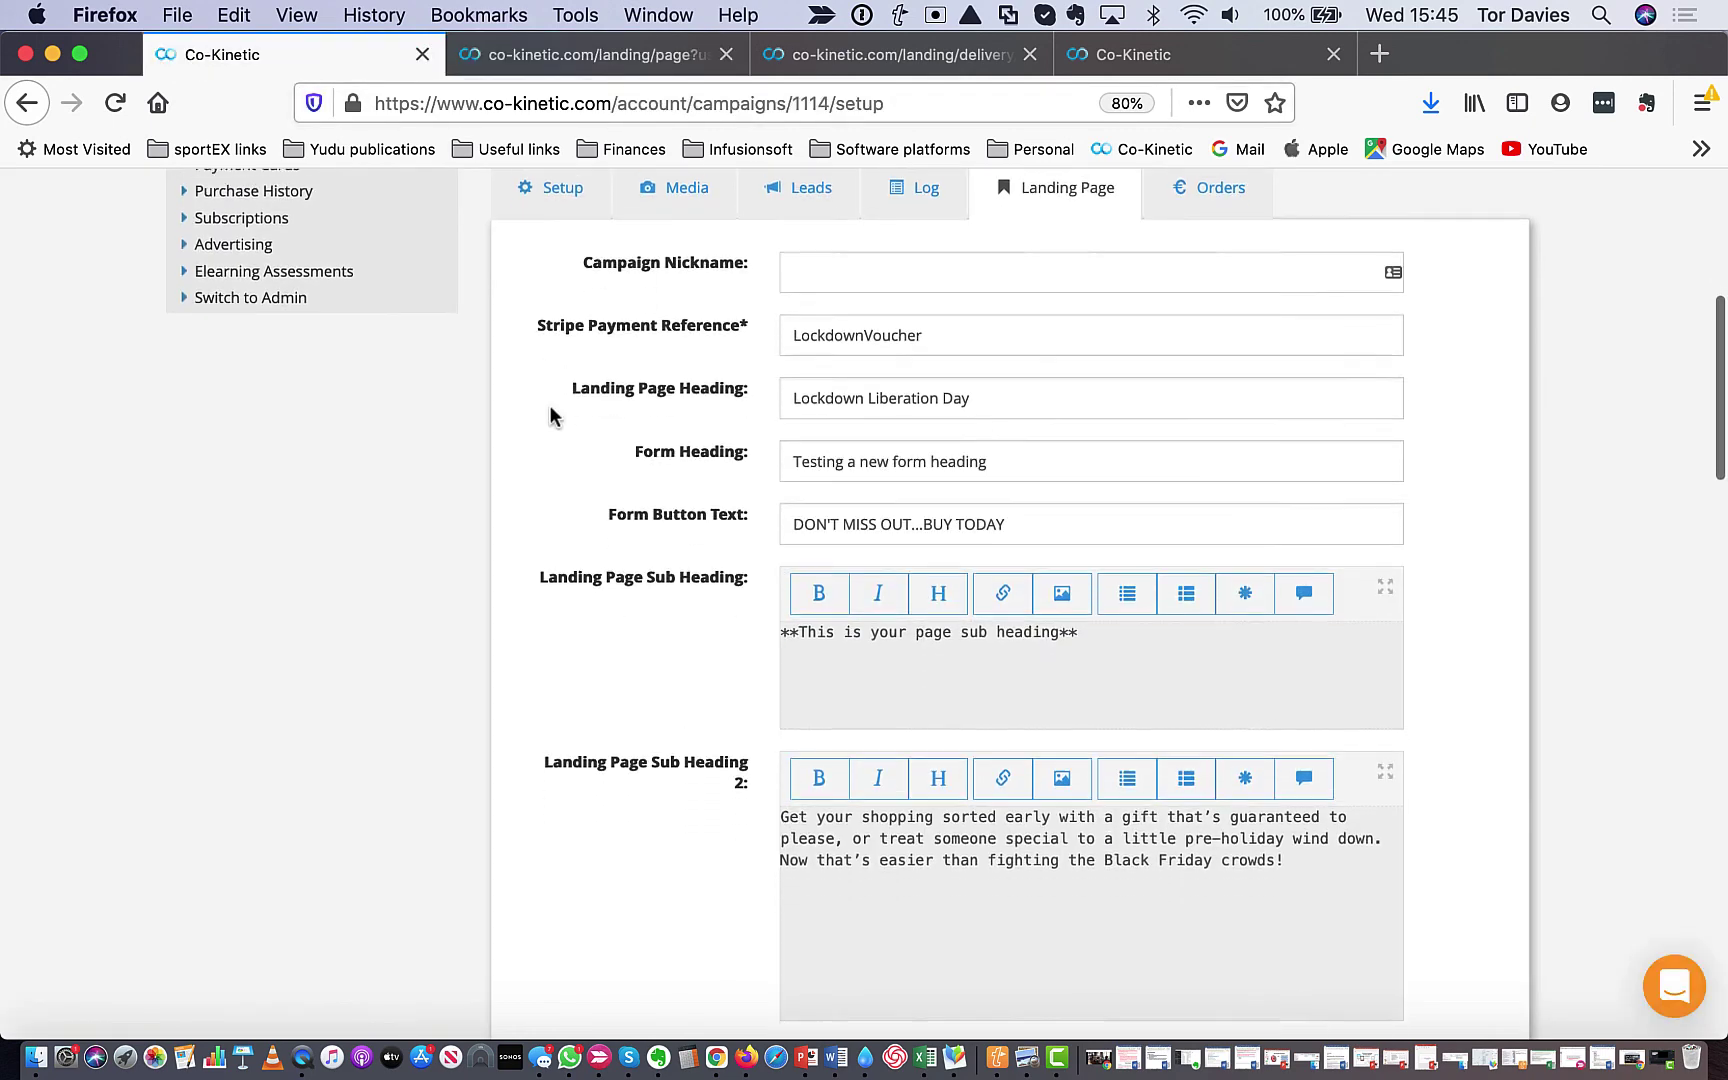
pyautogui.scroll(-1, 555, 415)
pyautogui.scroll(2, 555, 415)
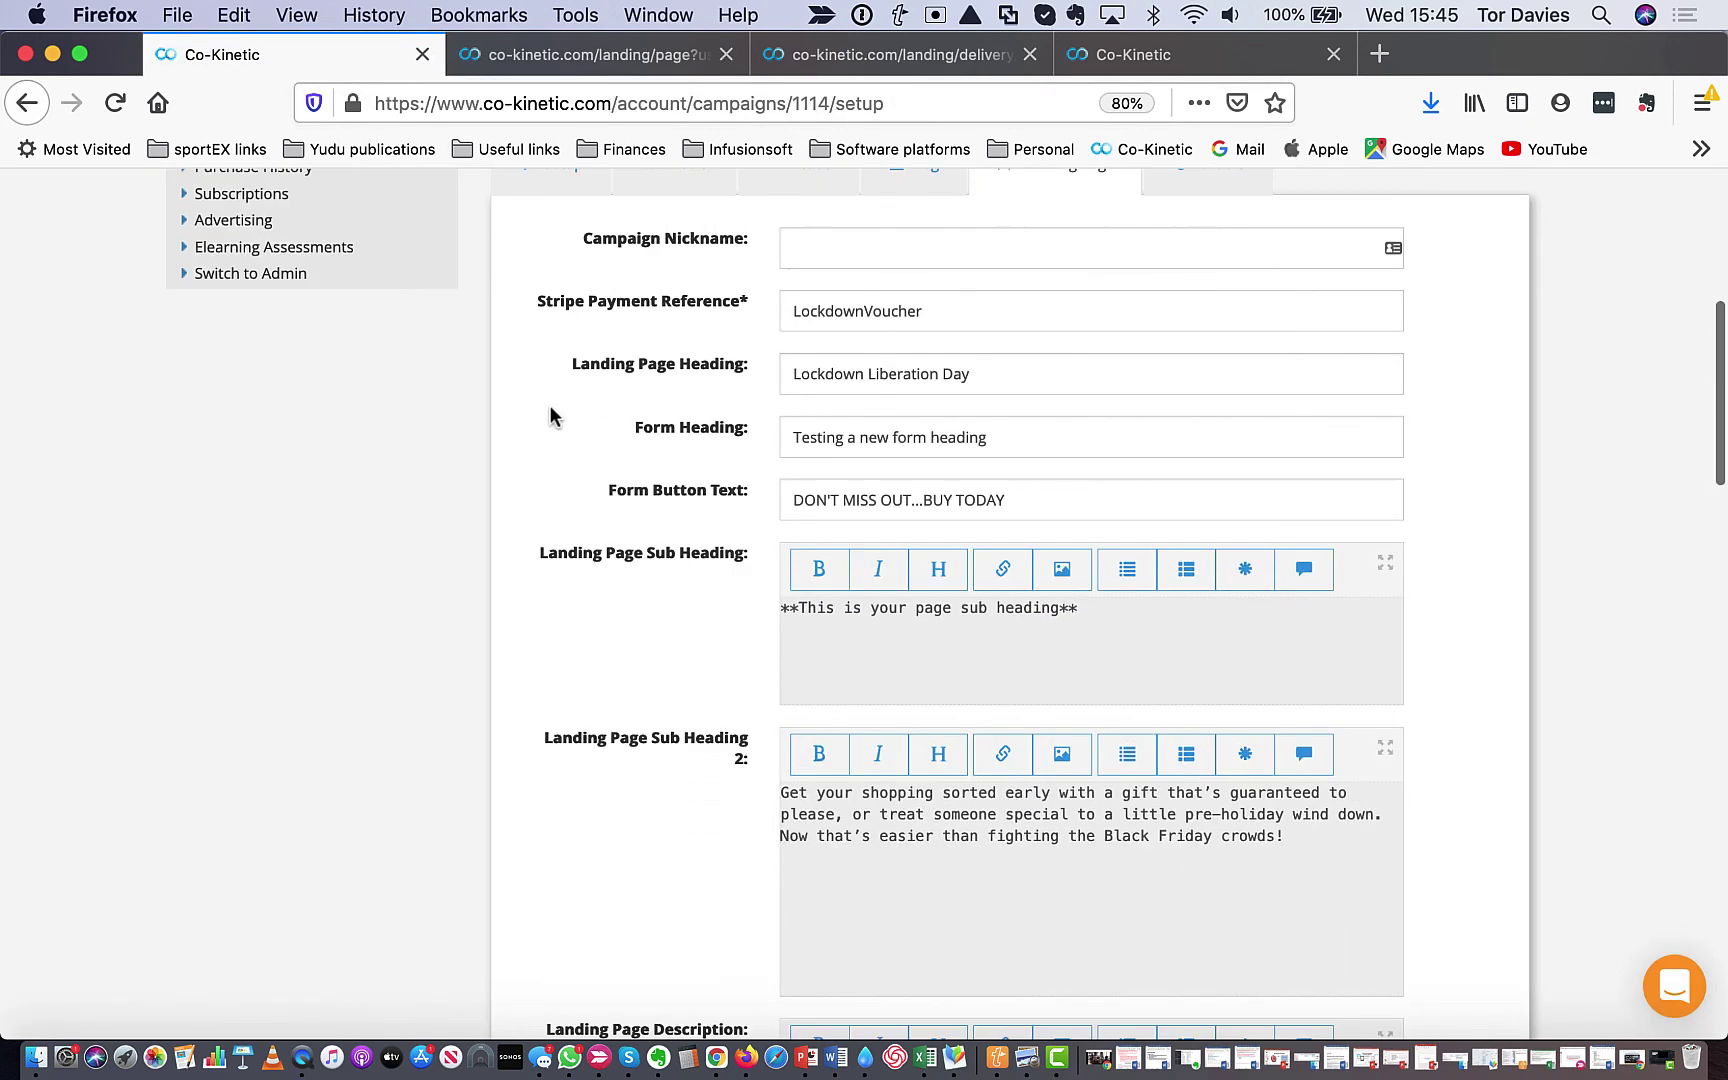
pyautogui.scroll(-4, 553, 415)
pyautogui.scroll(-20, 551, 415)
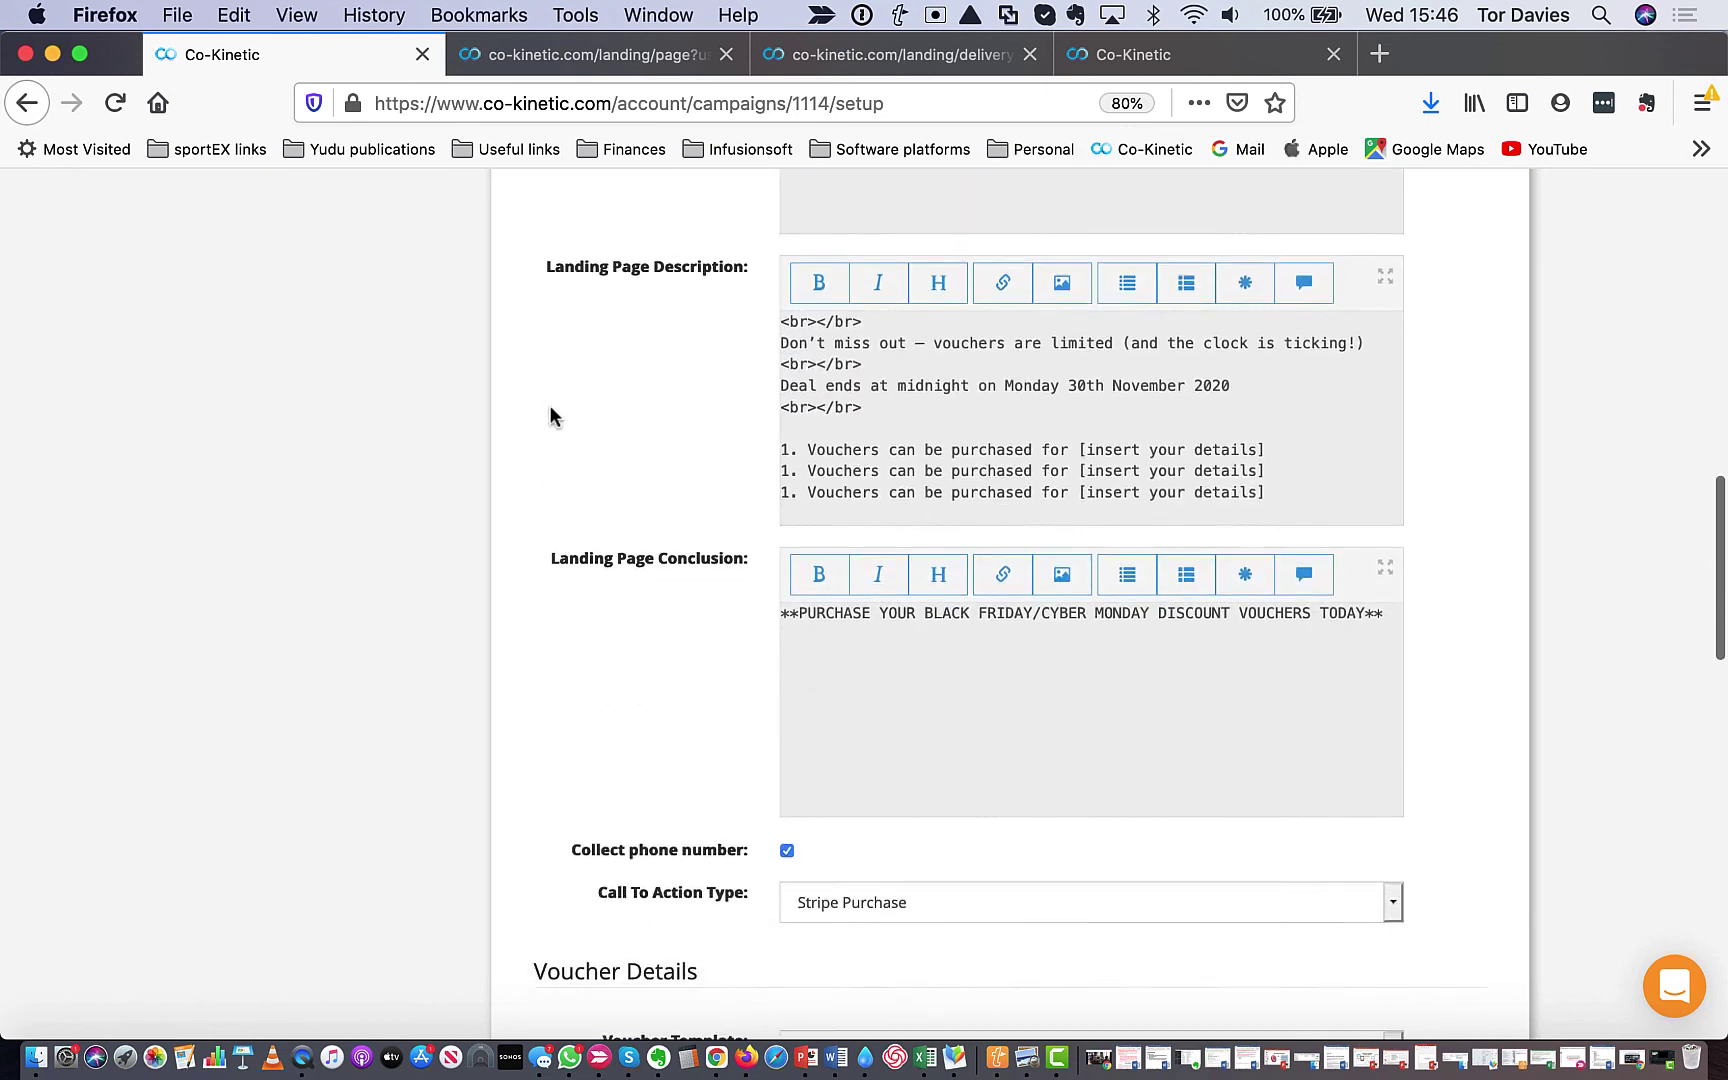
pyautogui.scroll(-3, 551, 415)
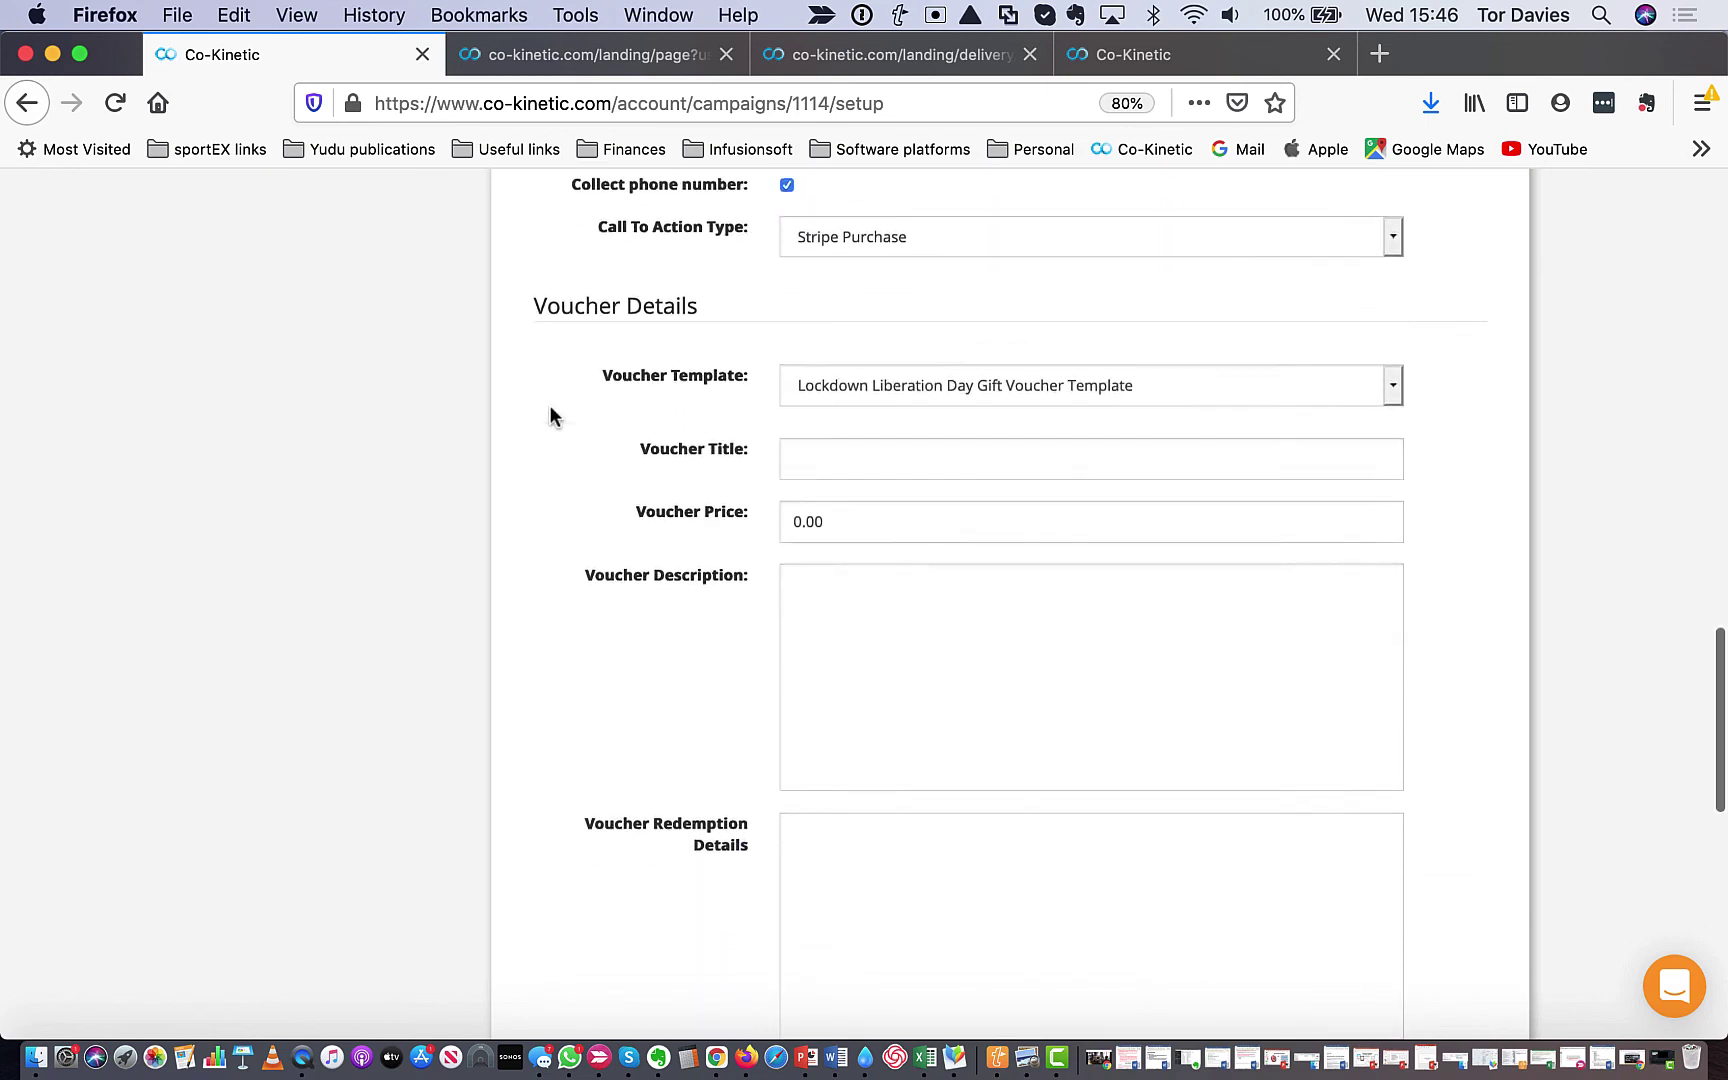
pyautogui.scroll(-1, 551, 415)
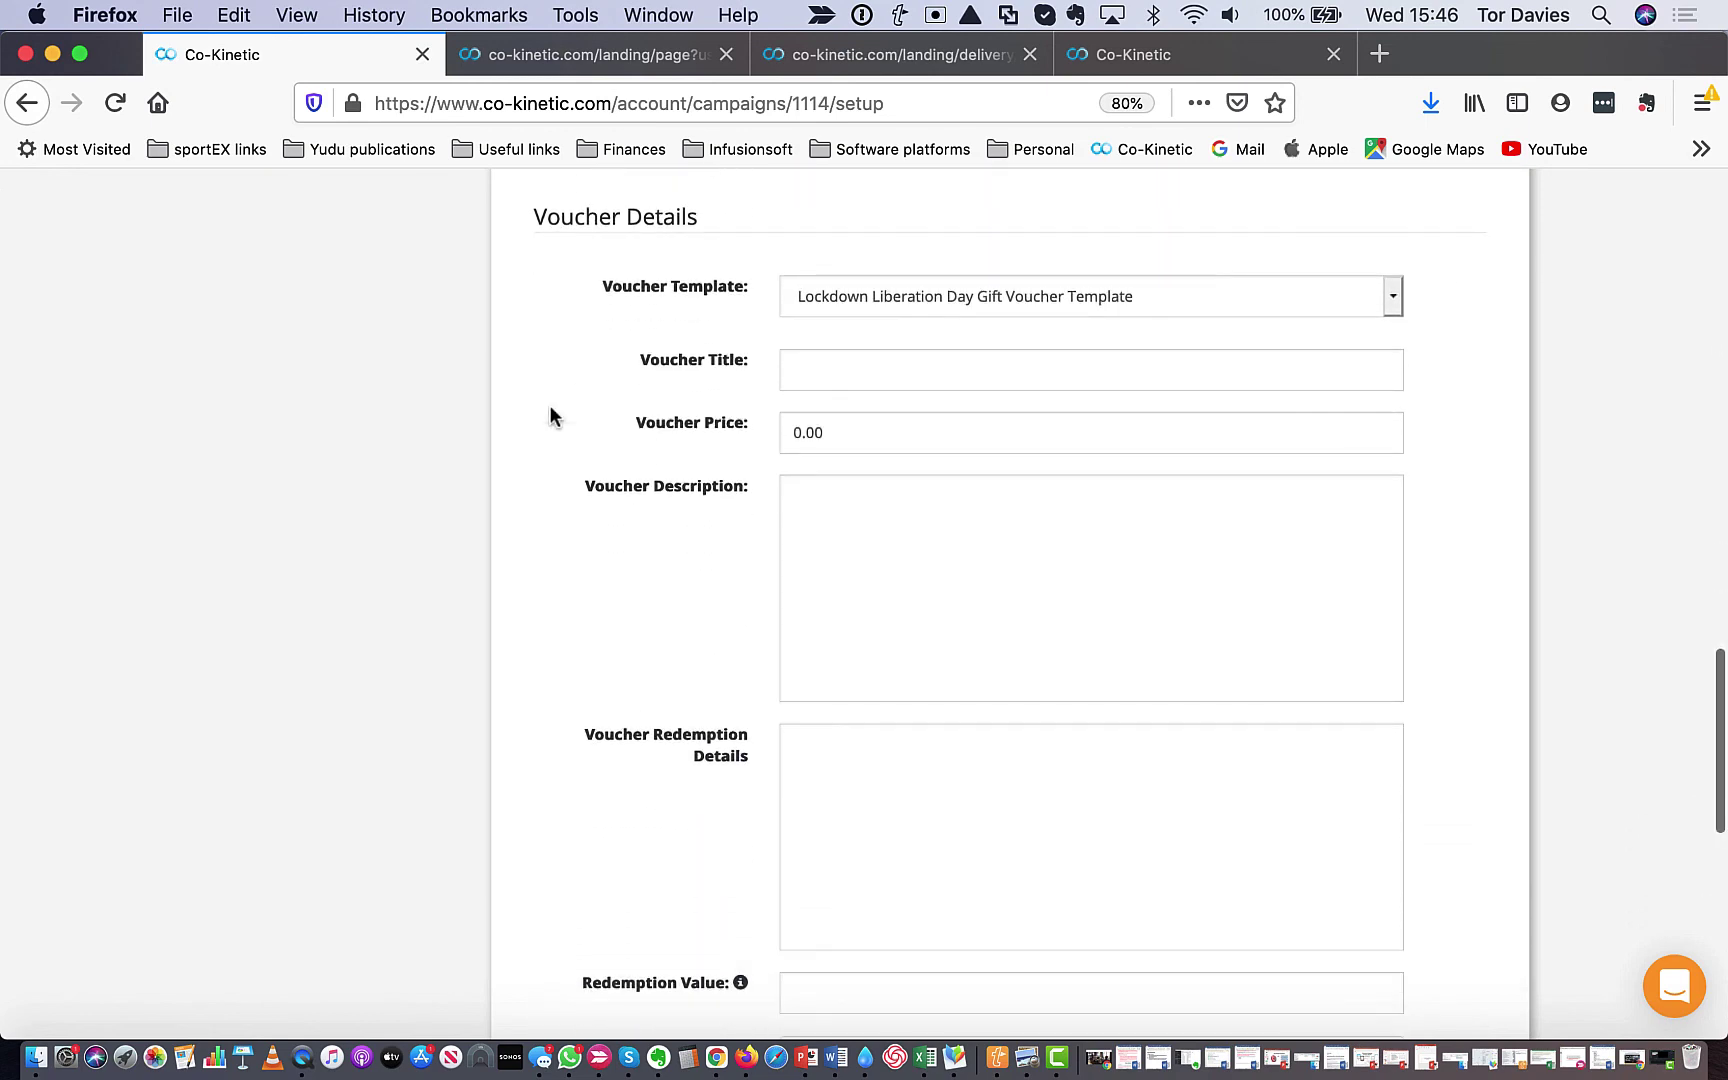